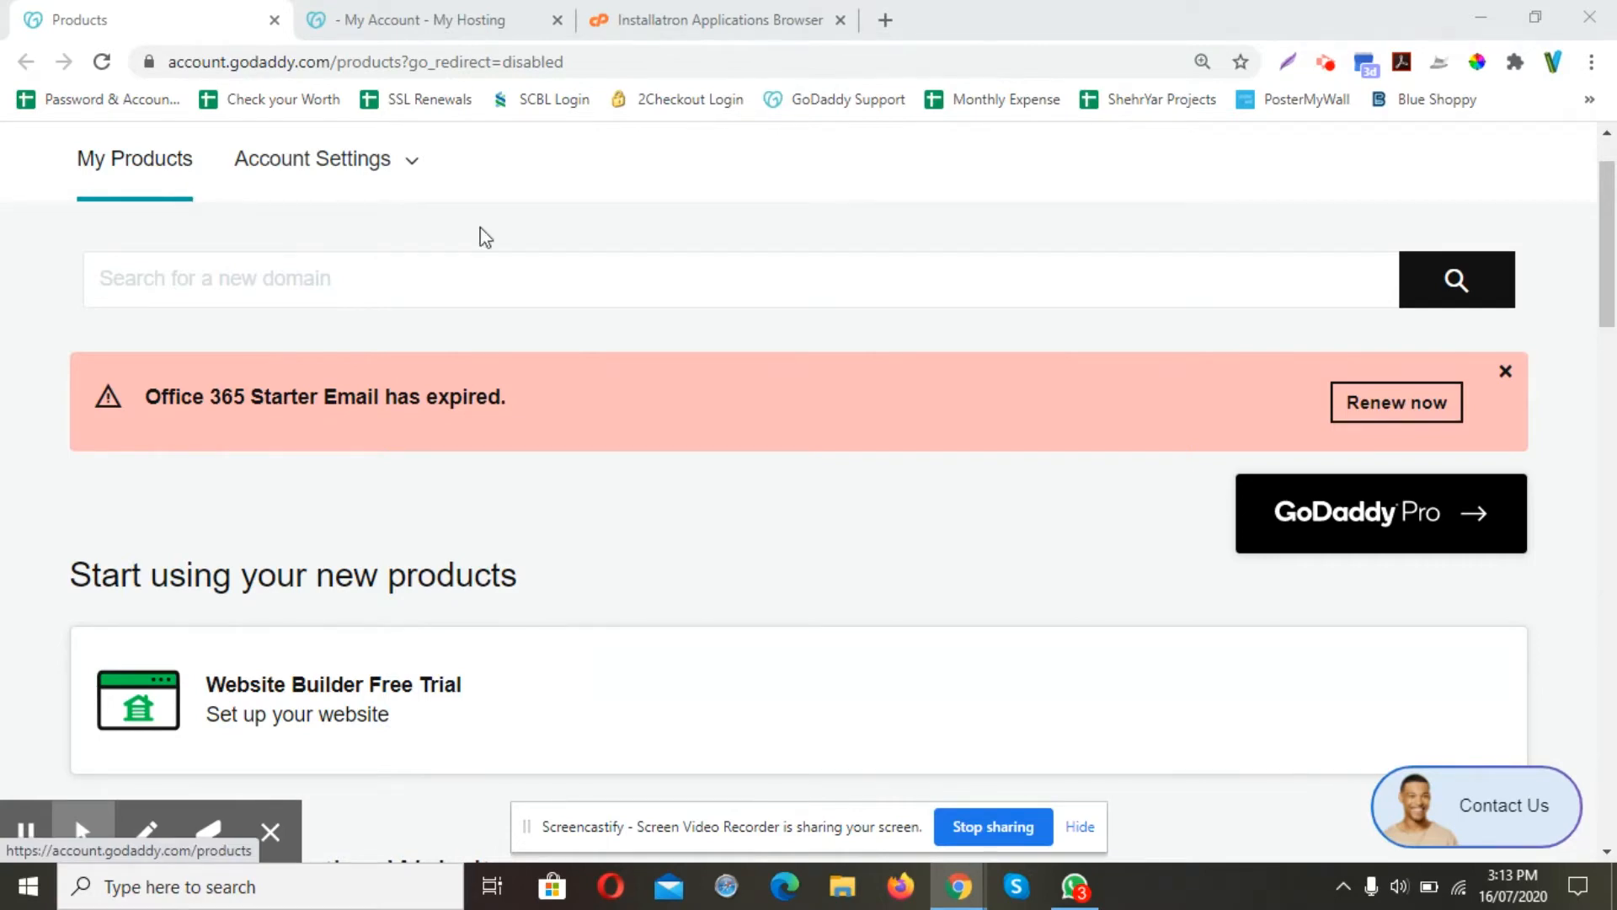
# Expand the Web Hosting section under All Products and Services
pyautogui.scroll(-5, 608, 367)
pyautogui.scroll(-6, 608, 376)
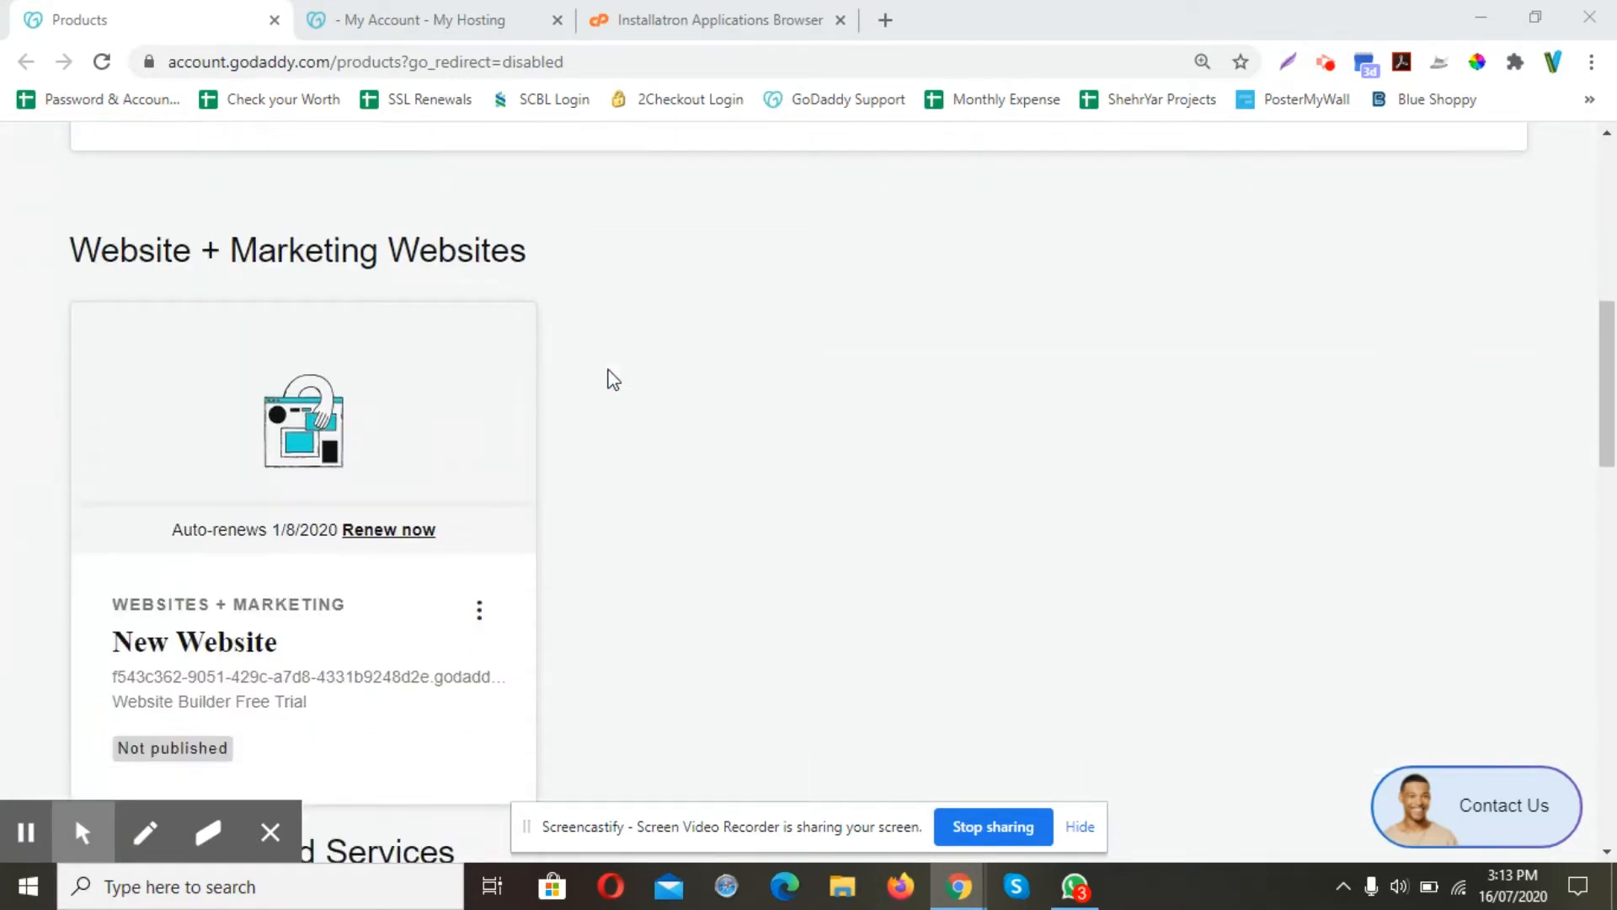
pyautogui.scroll(-3, 715, 399)
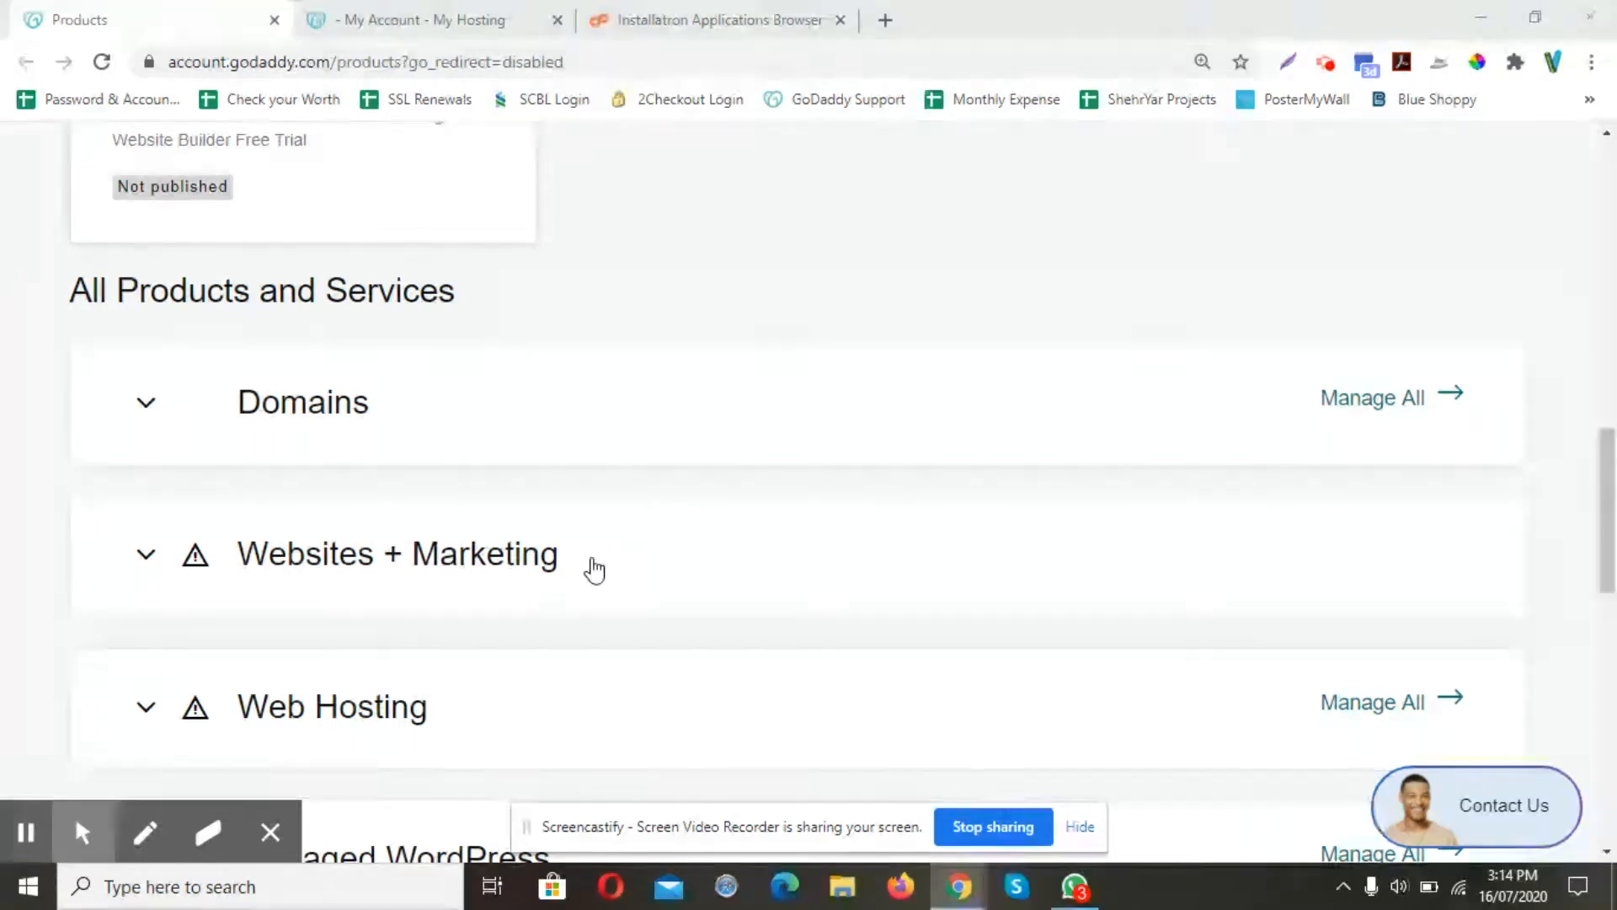
pyautogui.scroll(-1, 594, 570)
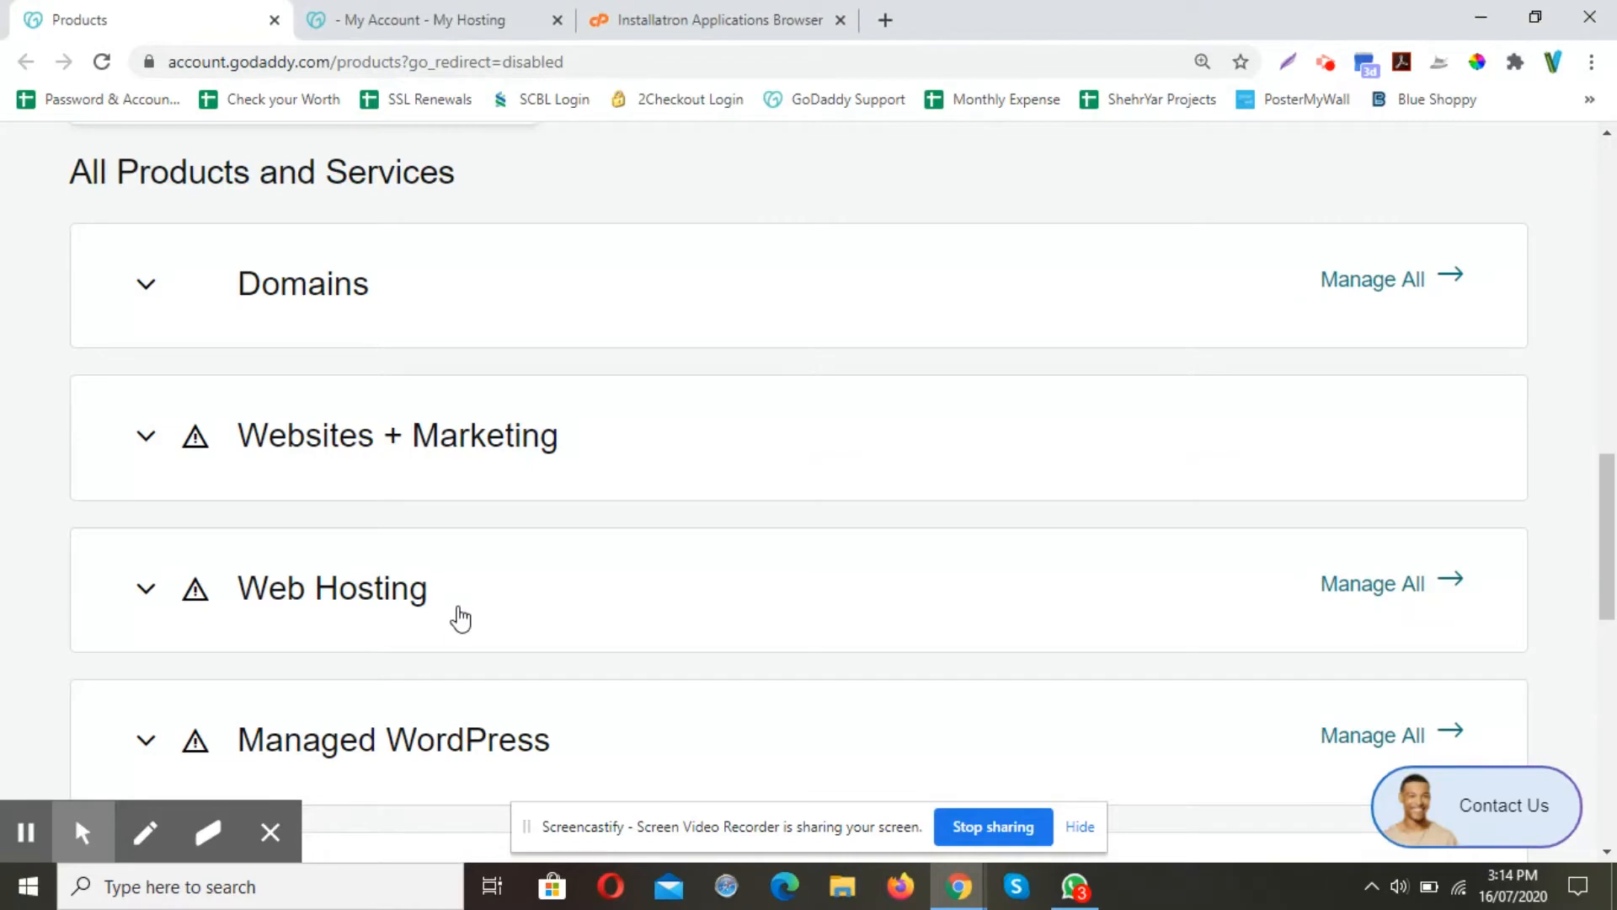
pyautogui.click(460, 619)
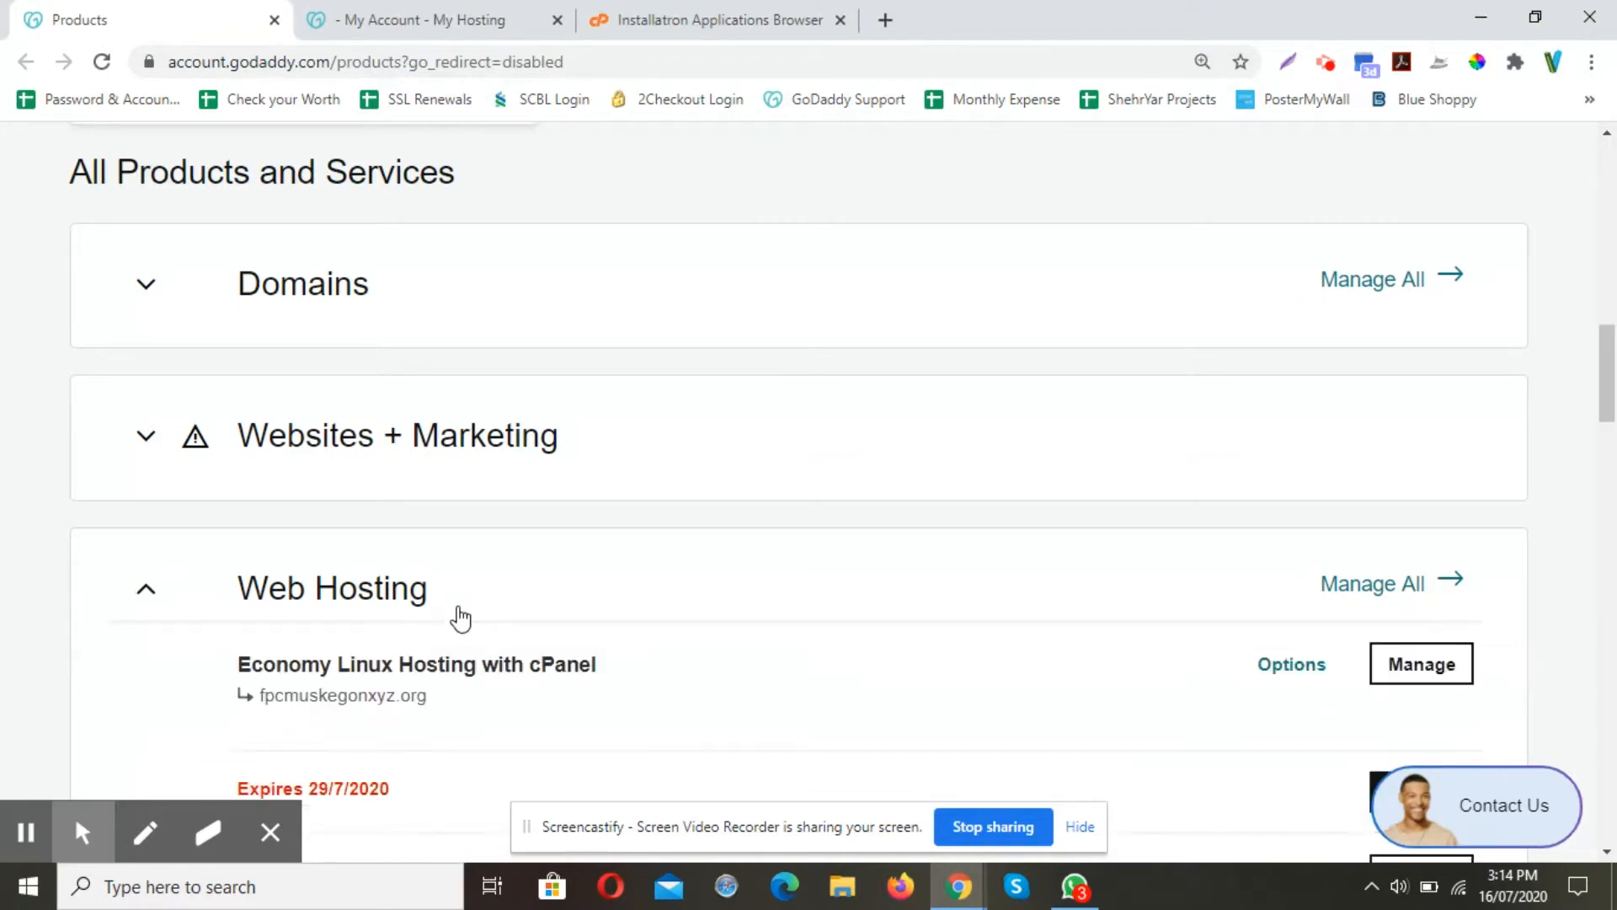
# Load the full list of hosting plans and manage the new.kbmoldingsolutions.com plan
pyautogui.scroll(-8, 661, 636)
pyautogui.scroll(-3, 661, 638)
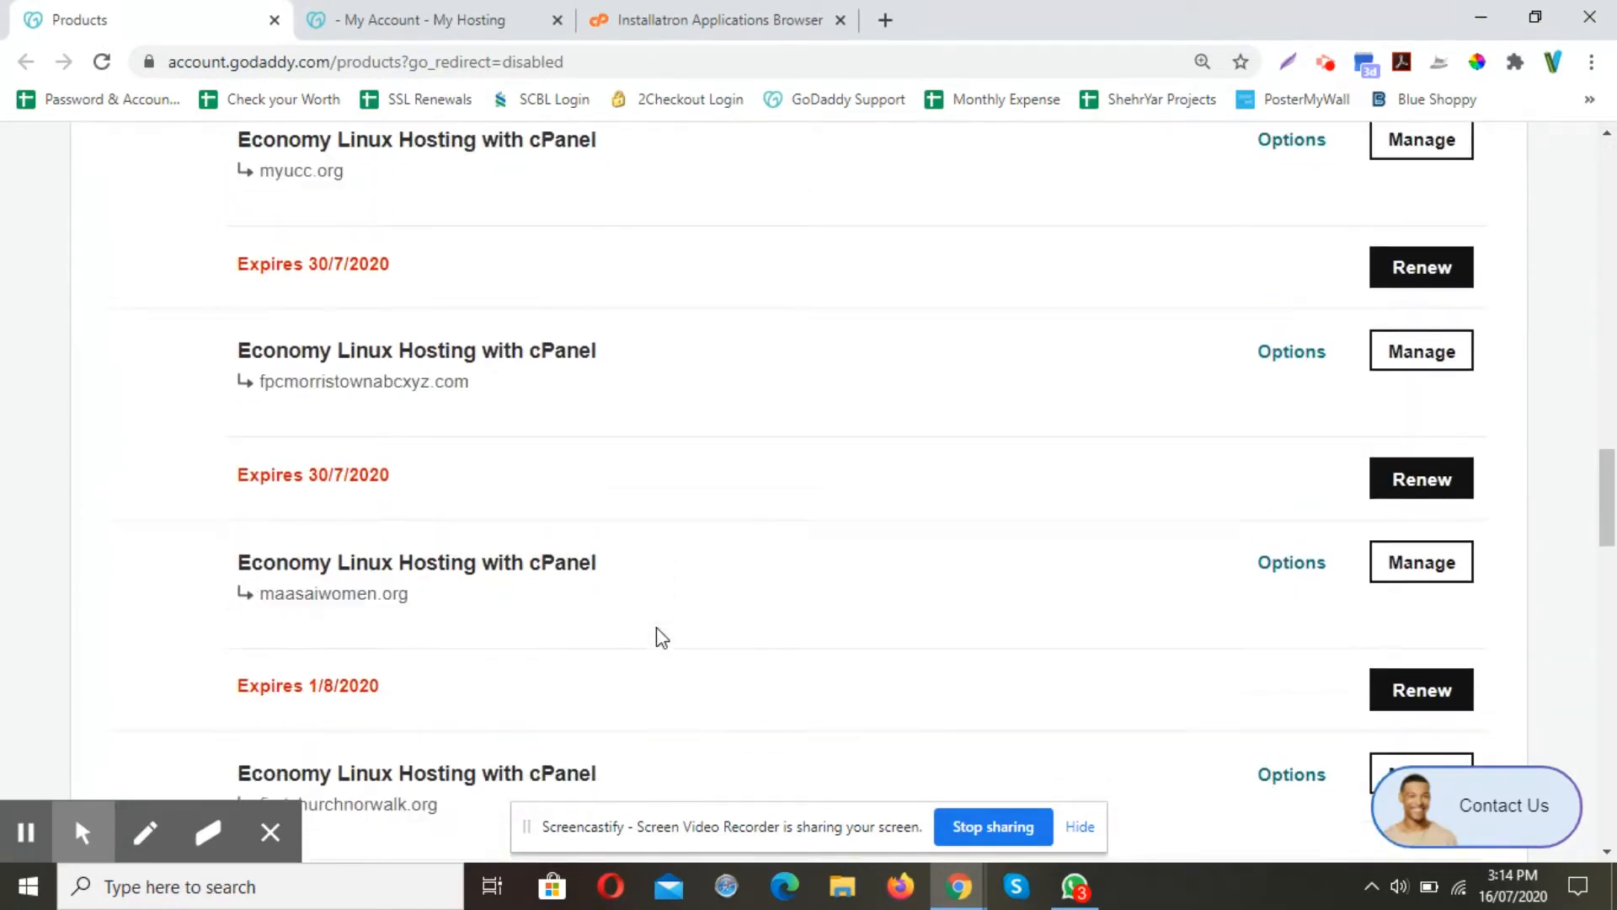
pyautogui.scroll(-14, 662, 638)
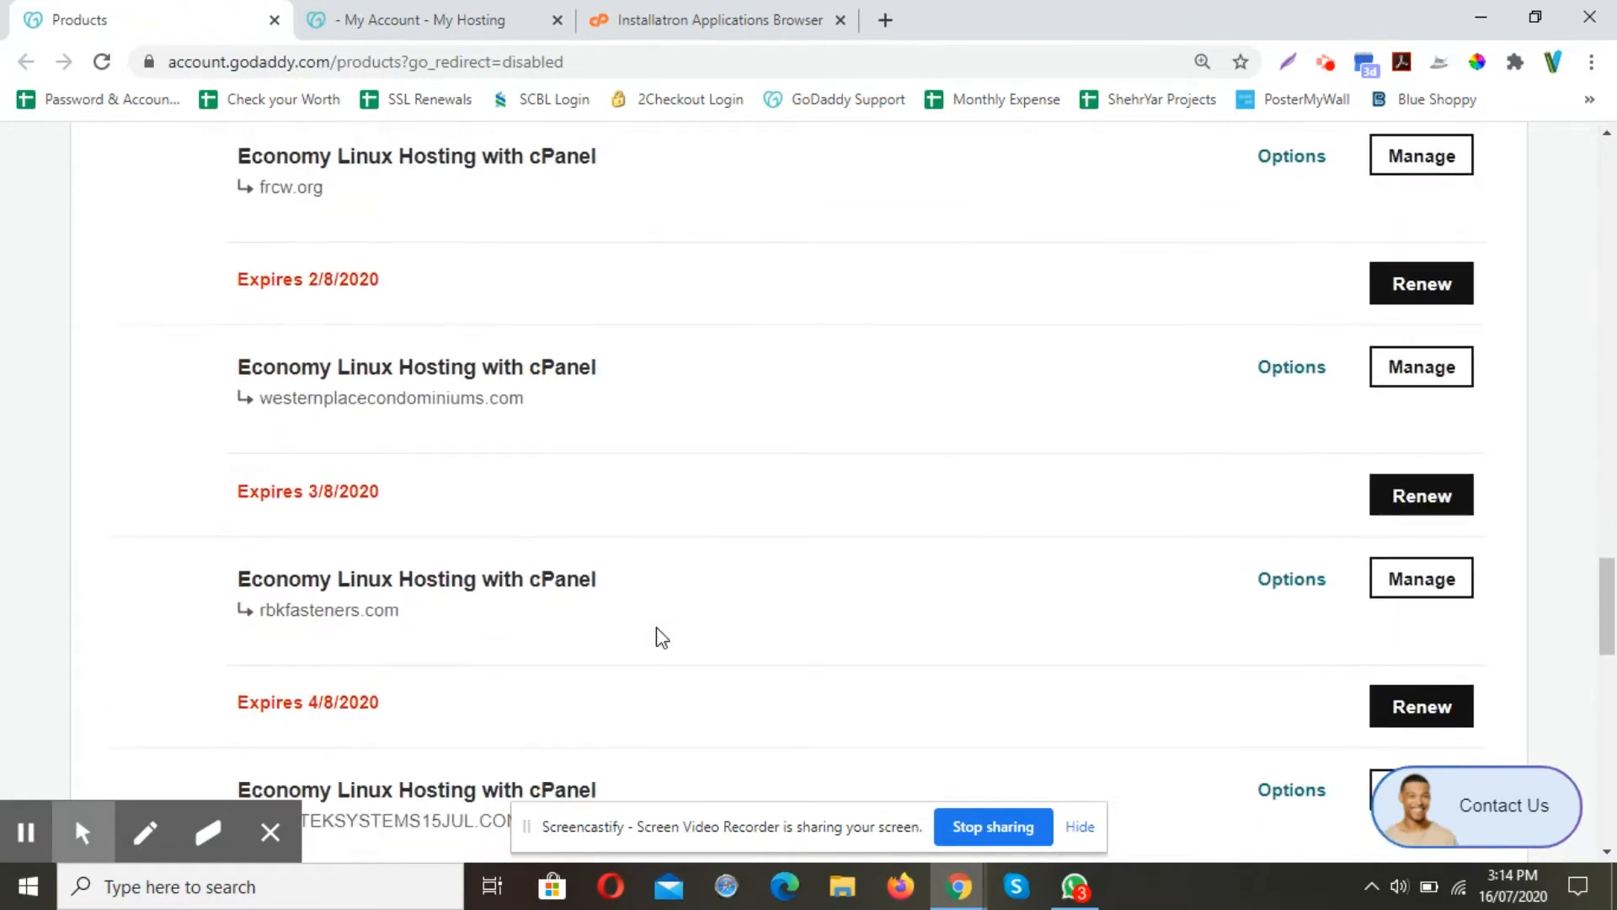
pyautogui.scroll(-1, 662, 638)
pyautogui.click(797, 562)
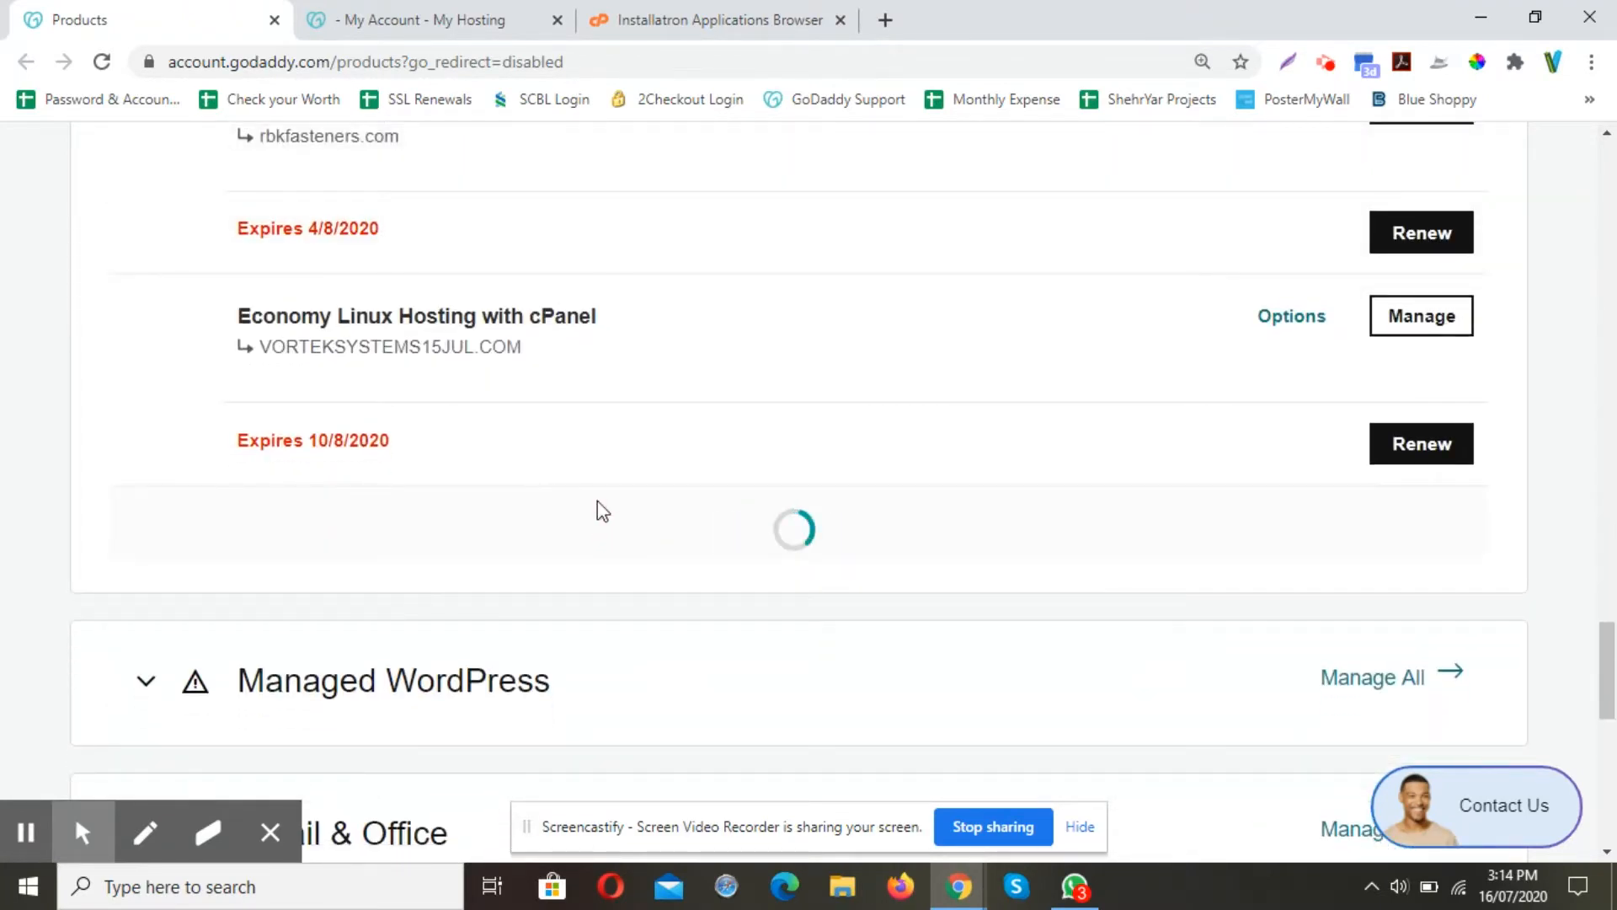
pyautogui.scroll(-17, 598, 500)
pyautogui.scroll(-10, 598, 501)
pyautogui.click(756, 423)
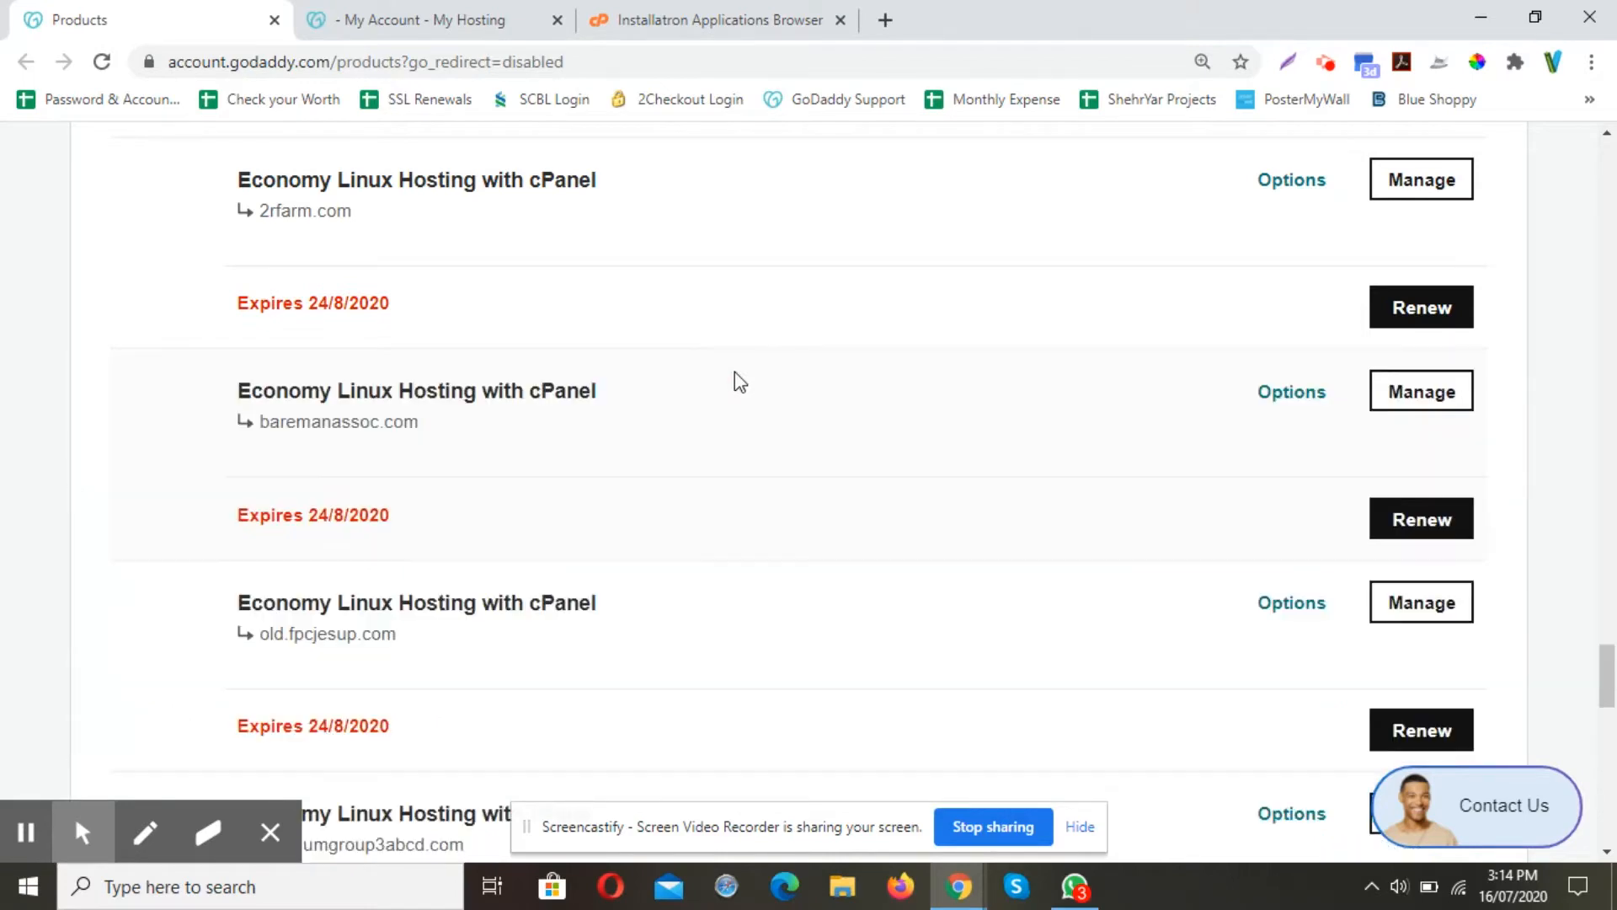
pyautogui.scroll(-17, 734, 372)
pyautogui.scroll(4, 735, 371)
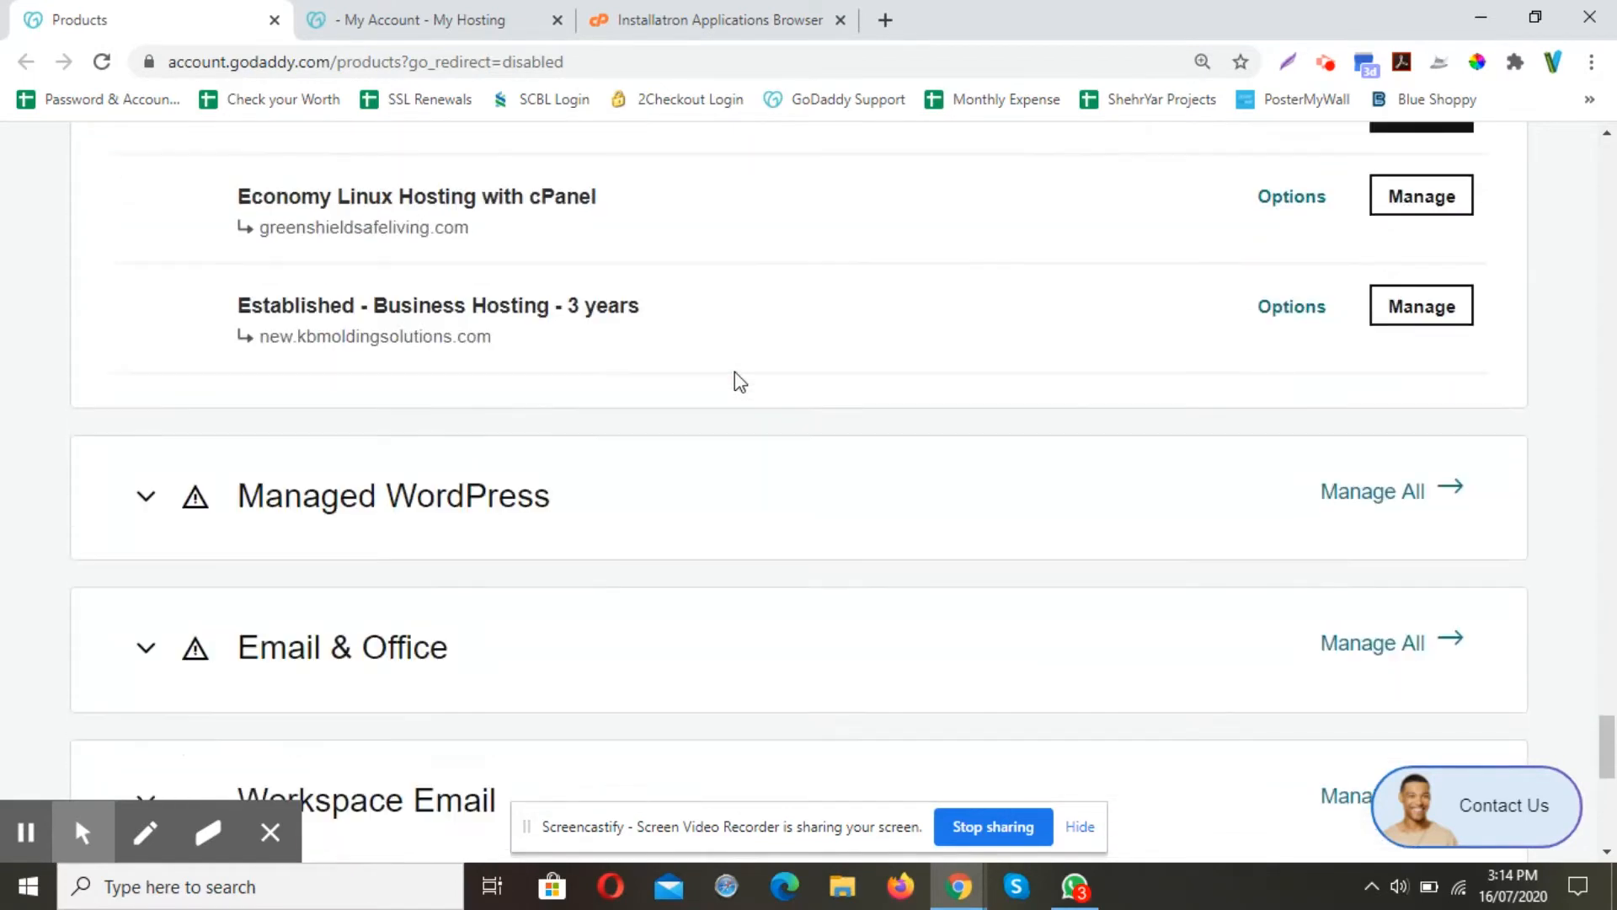
pyautogui.click(1428, 317)
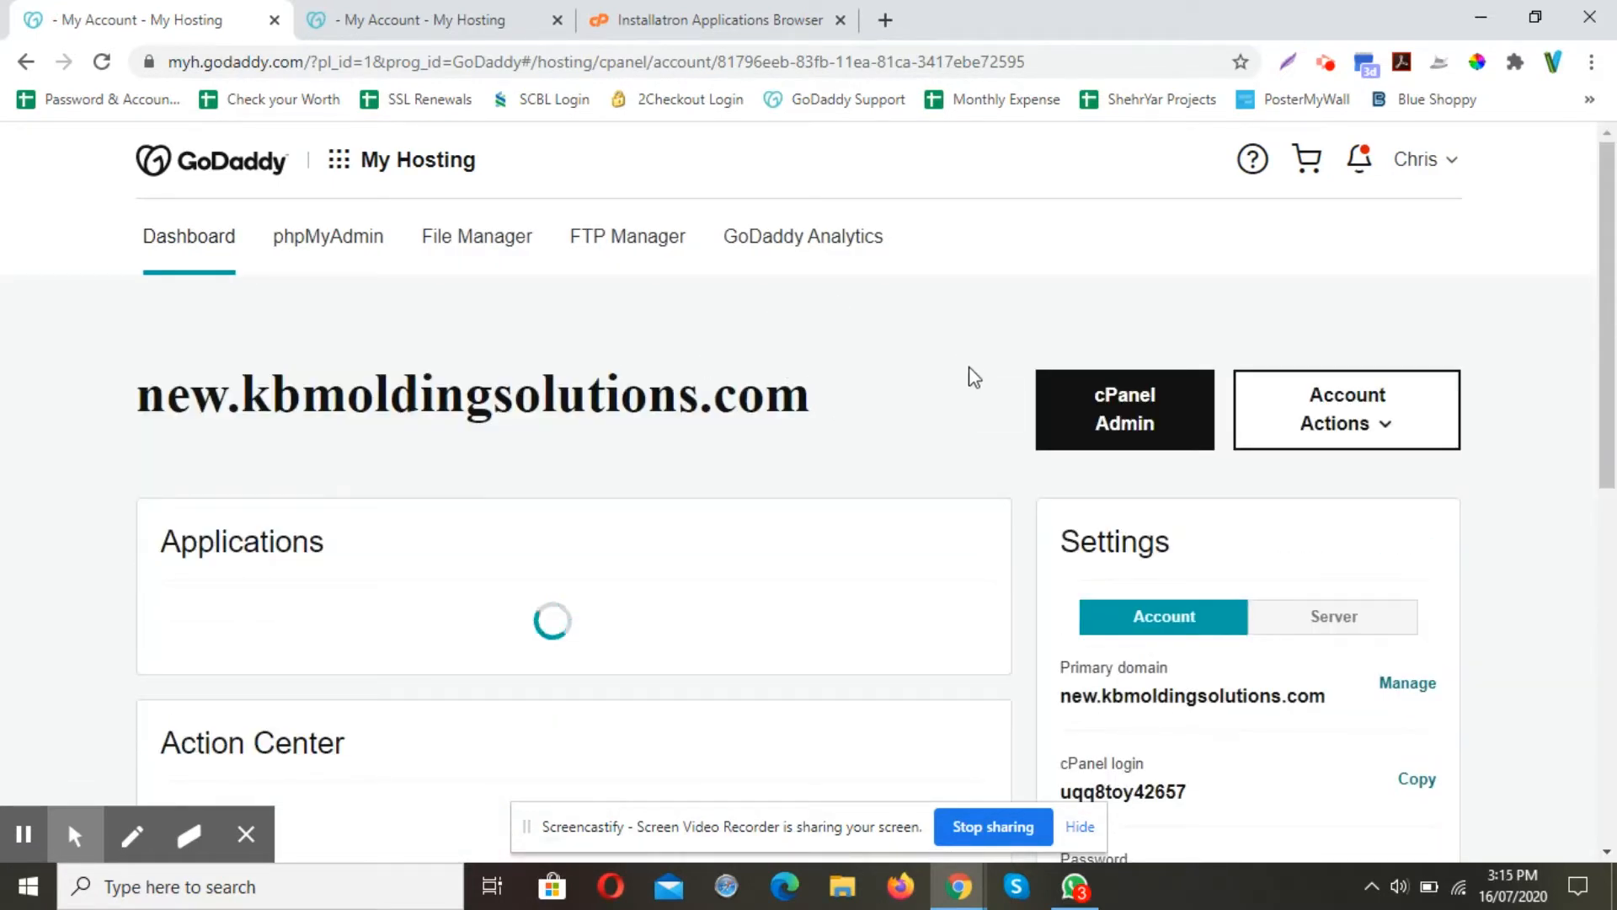
# Go back to My Products from the account menu and close the second My Hosting tab
pyautogui.click(1453, 168)
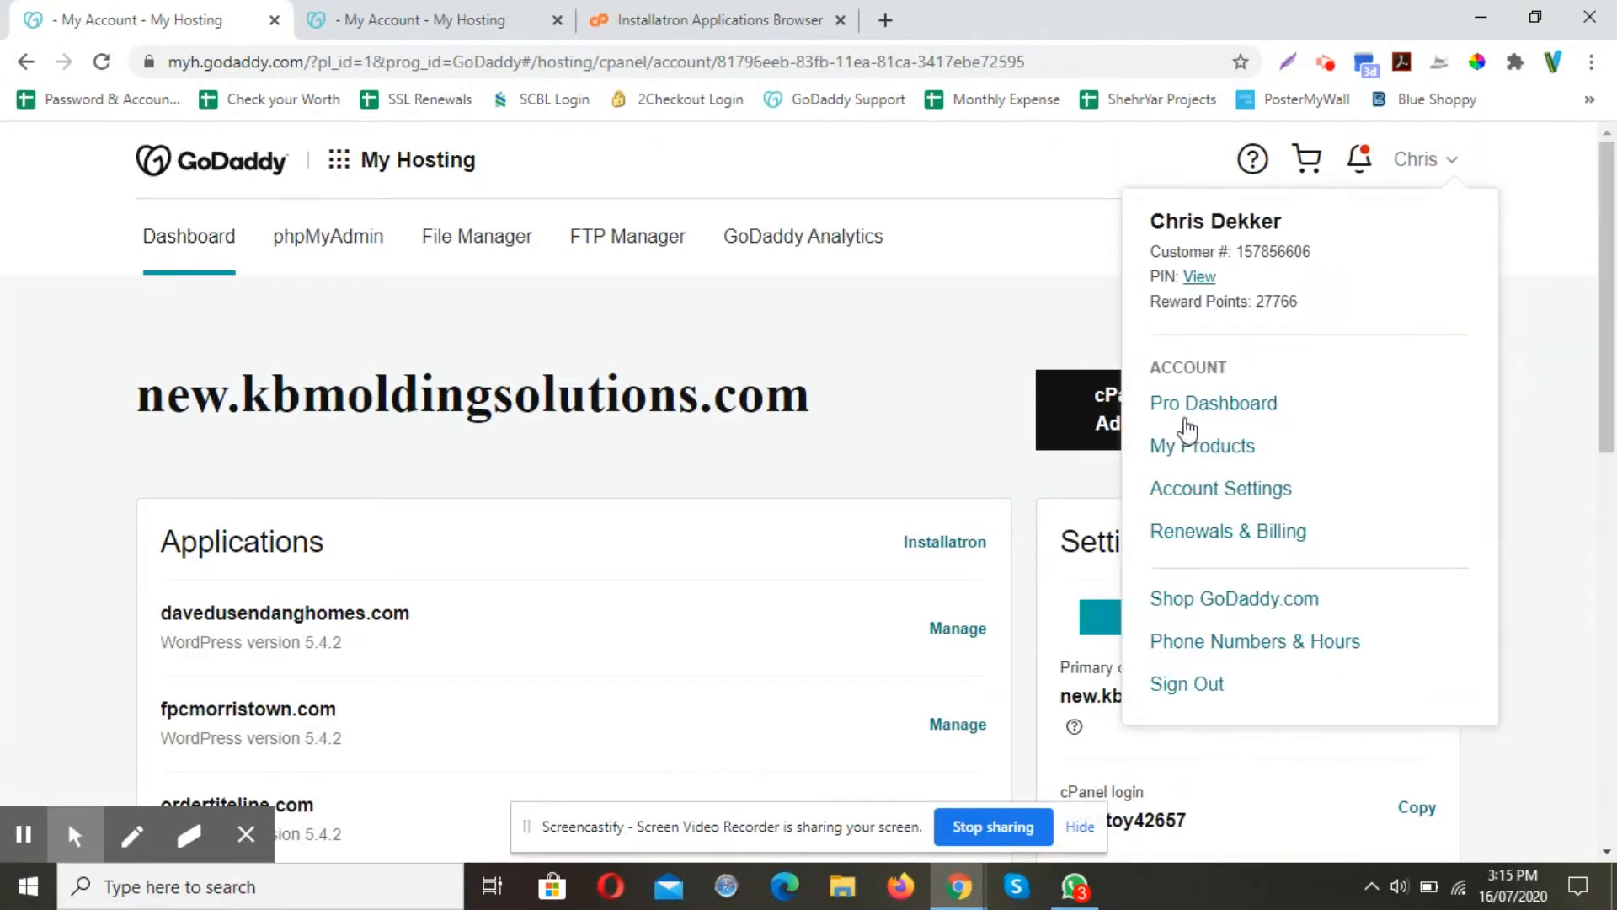
pyautogui.click(1189, 452)
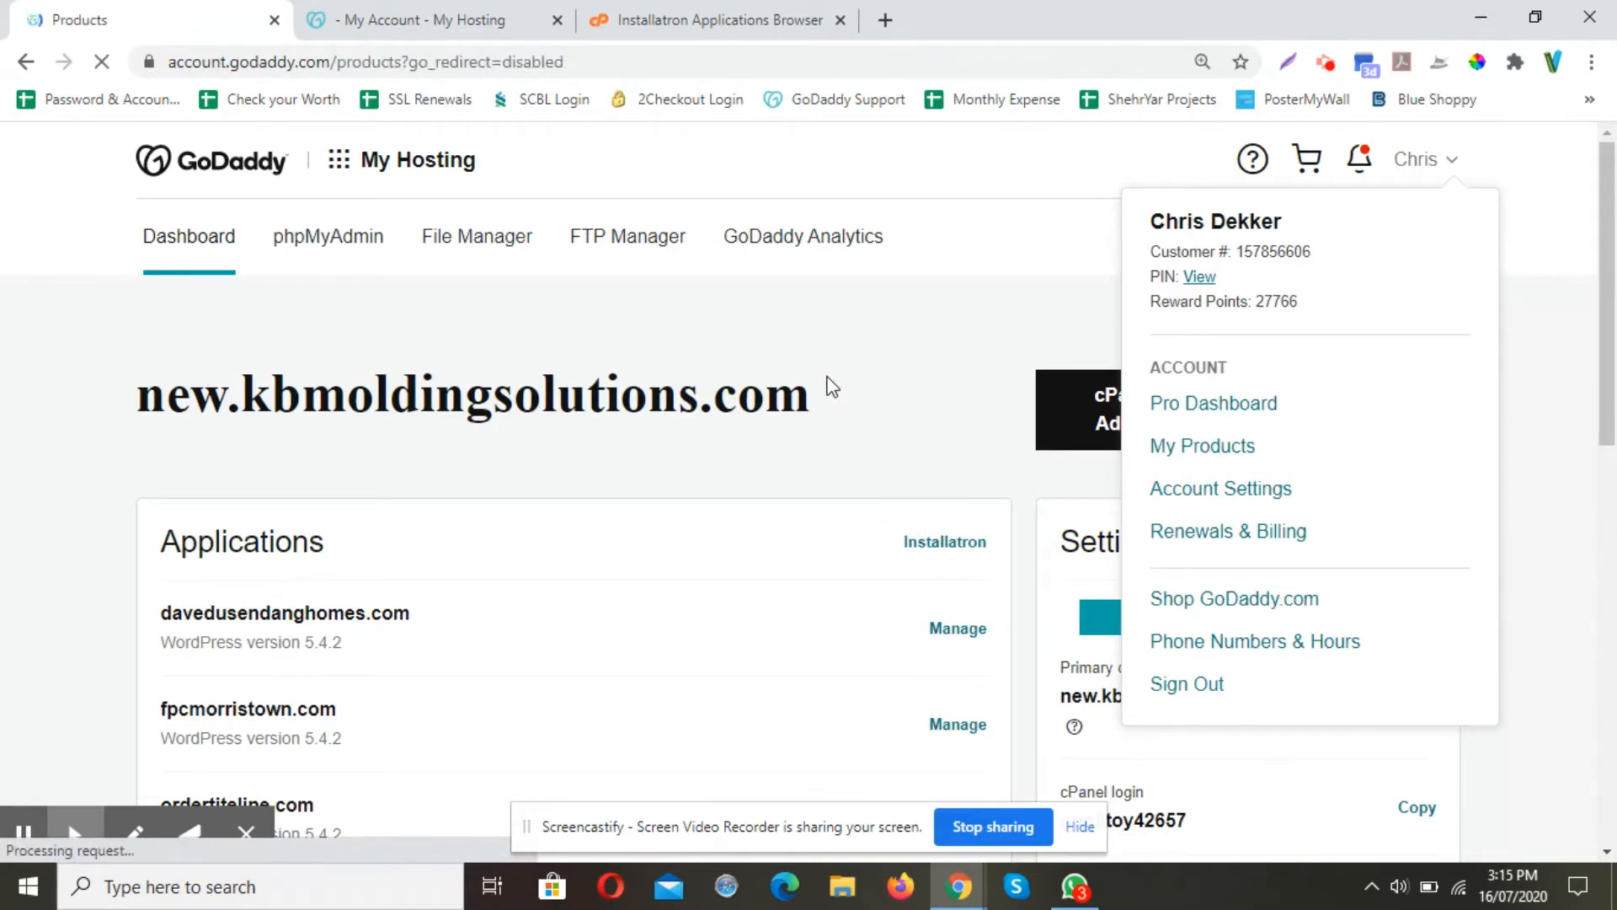
pyautogui.click(557, 19)
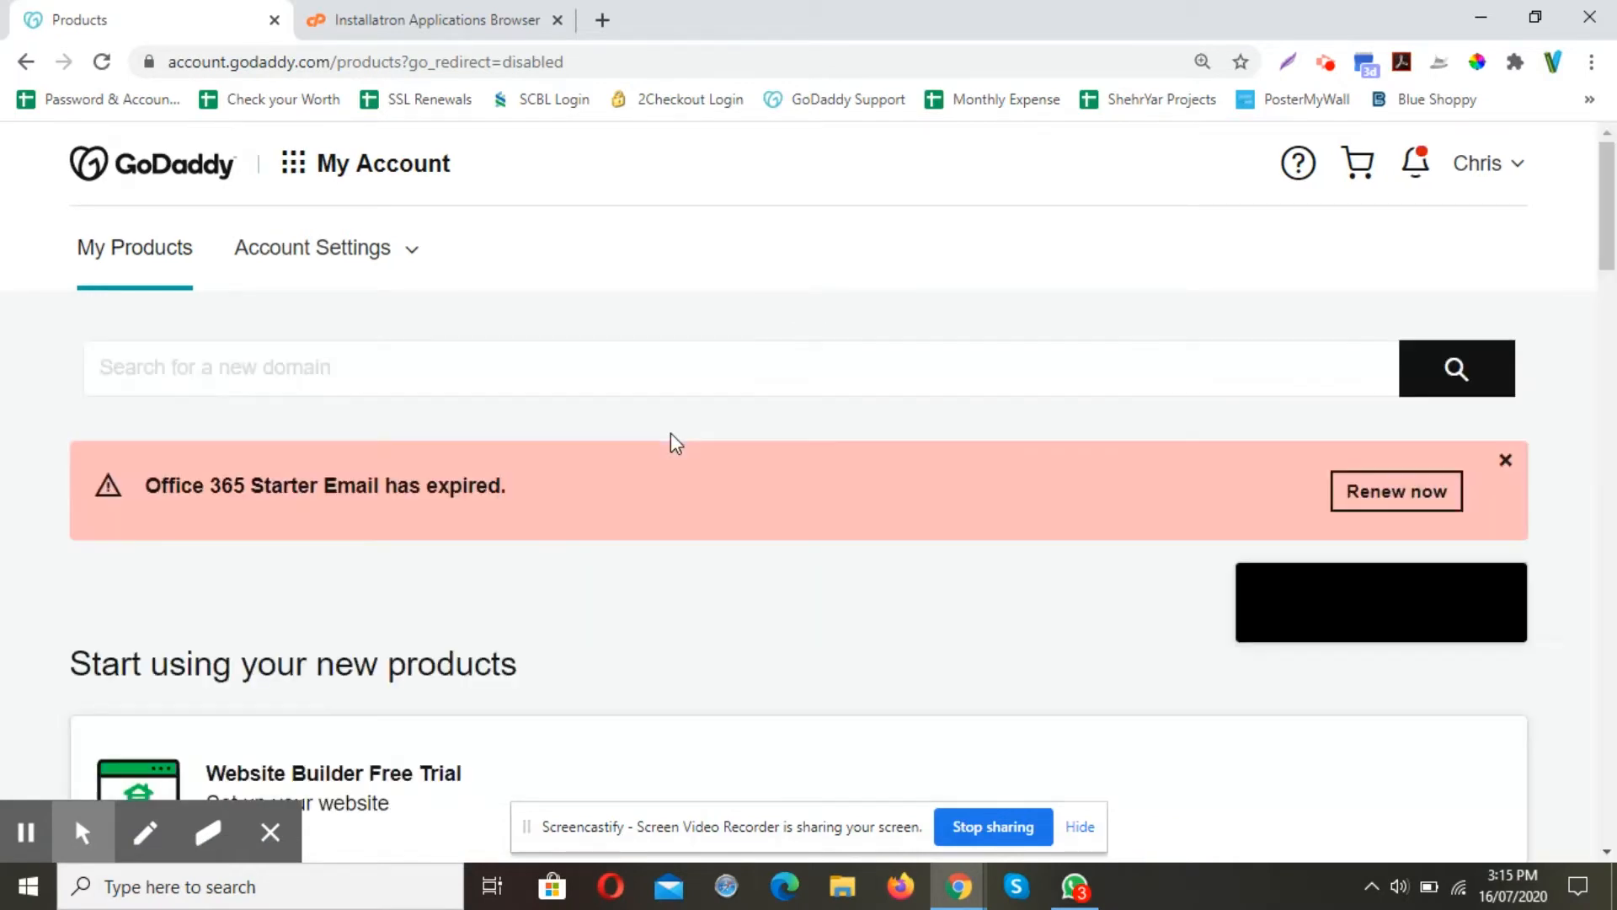
# Expand Web Hosting, show more plans, and manage the dekkerdevprojects.com Deluxe plan
pyautogui.scroll(-12, 672, 435)
pyautogui.scroll(-12, 670, 433)
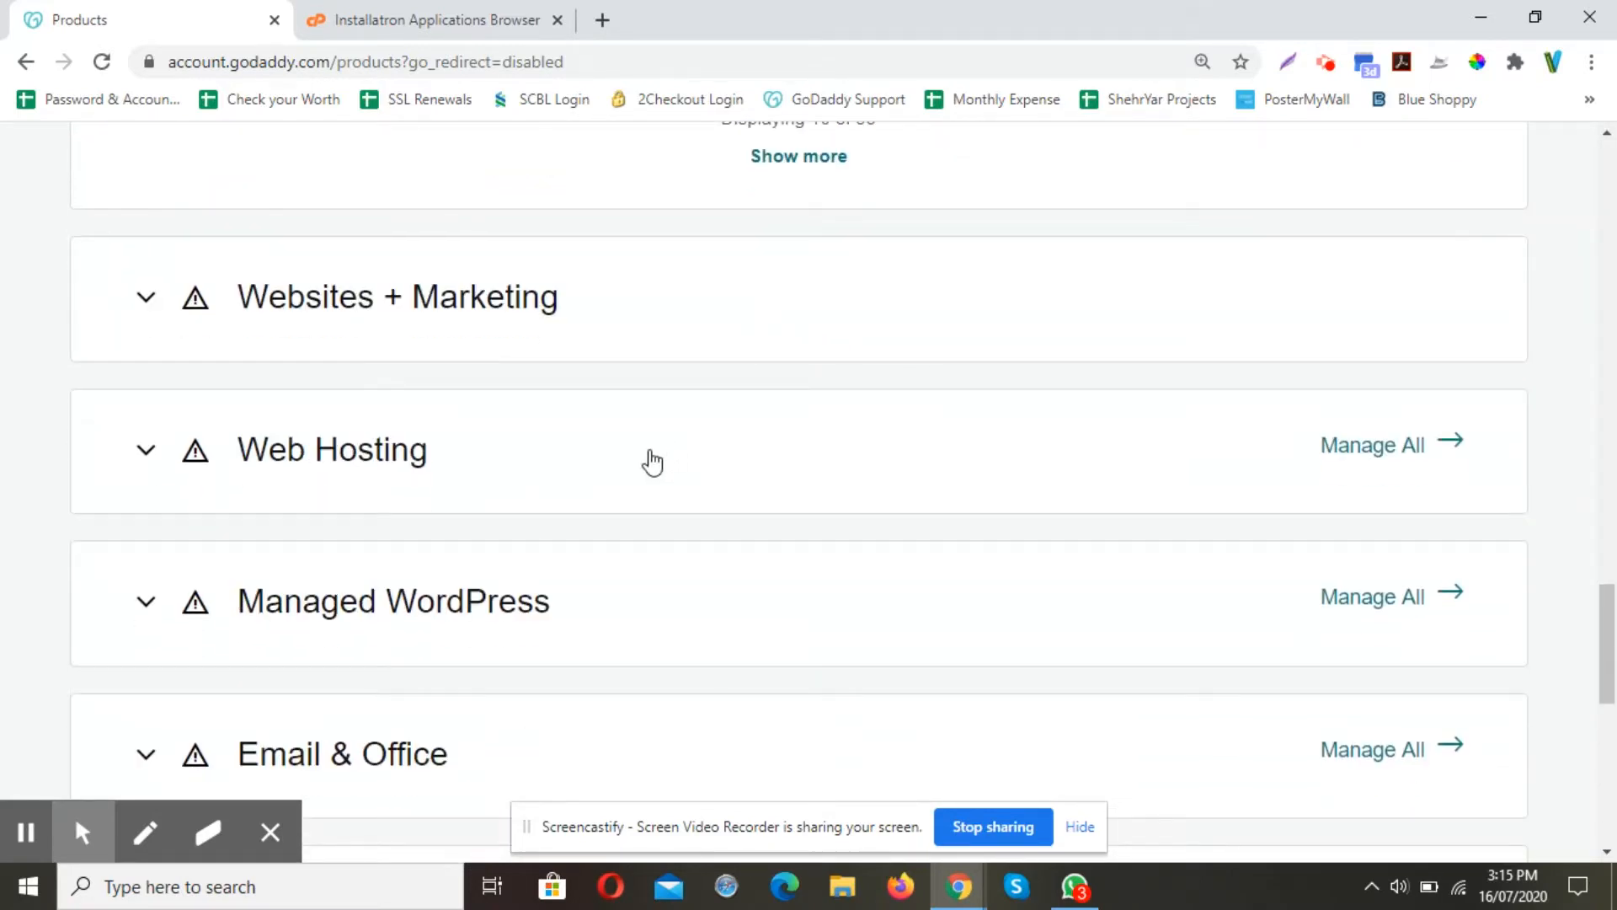
pyautogui.click(653, 461)
pyautogui.scroll(-7, 652, 459)
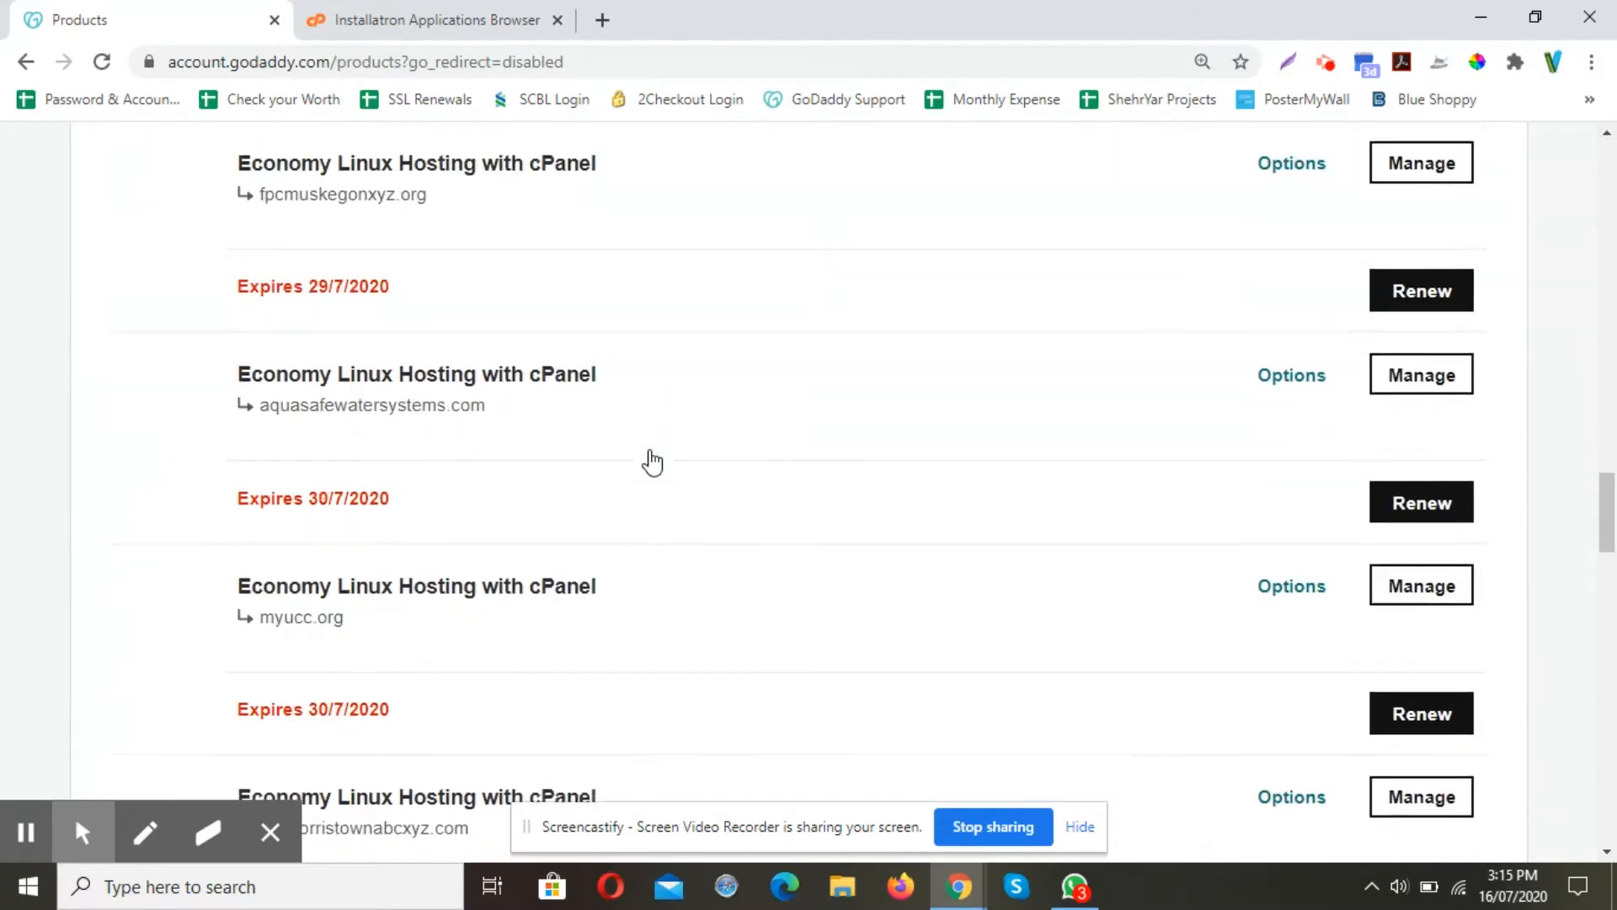
pyautogui.scroll(-11, 651, 459)
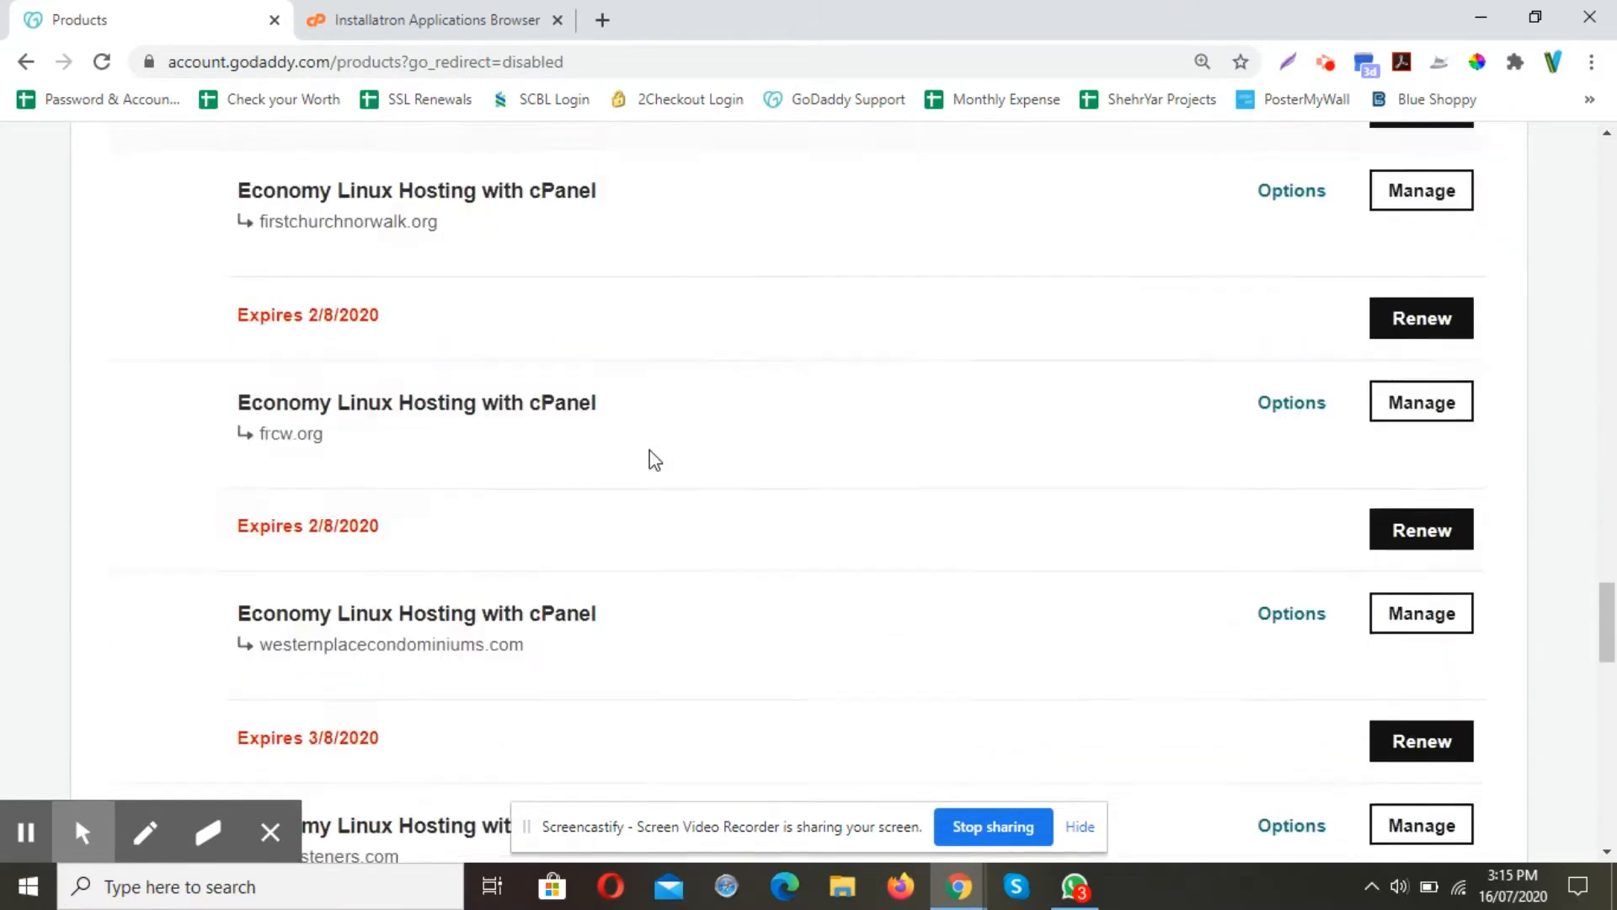
pyautogui.scroll(-6, 650, 452)
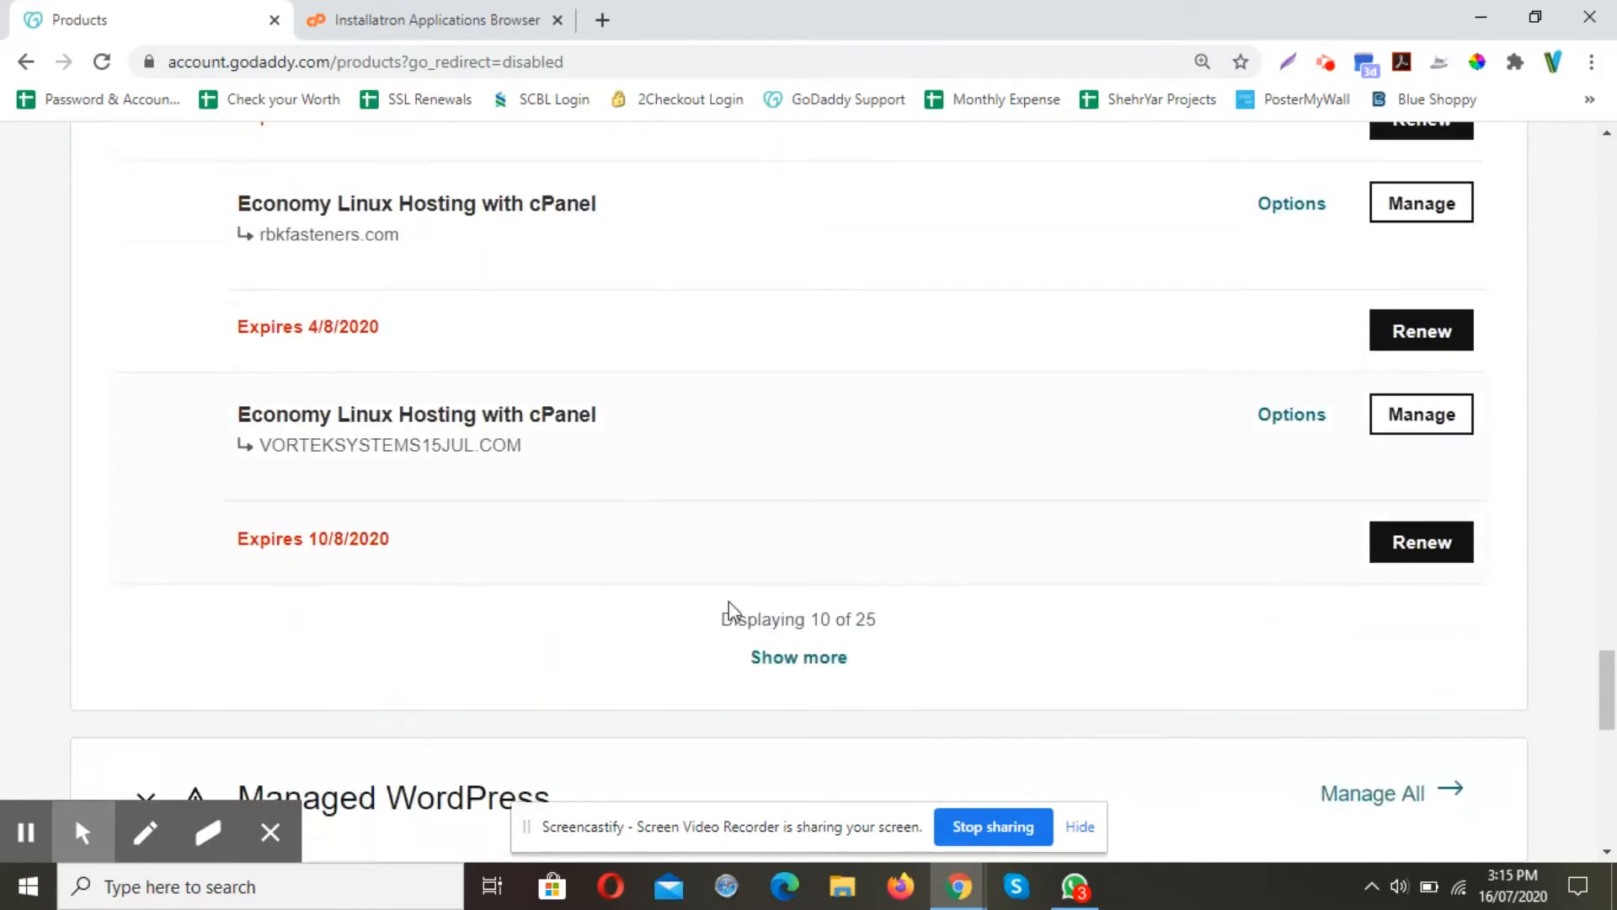
pyautogui.click(787, 661)
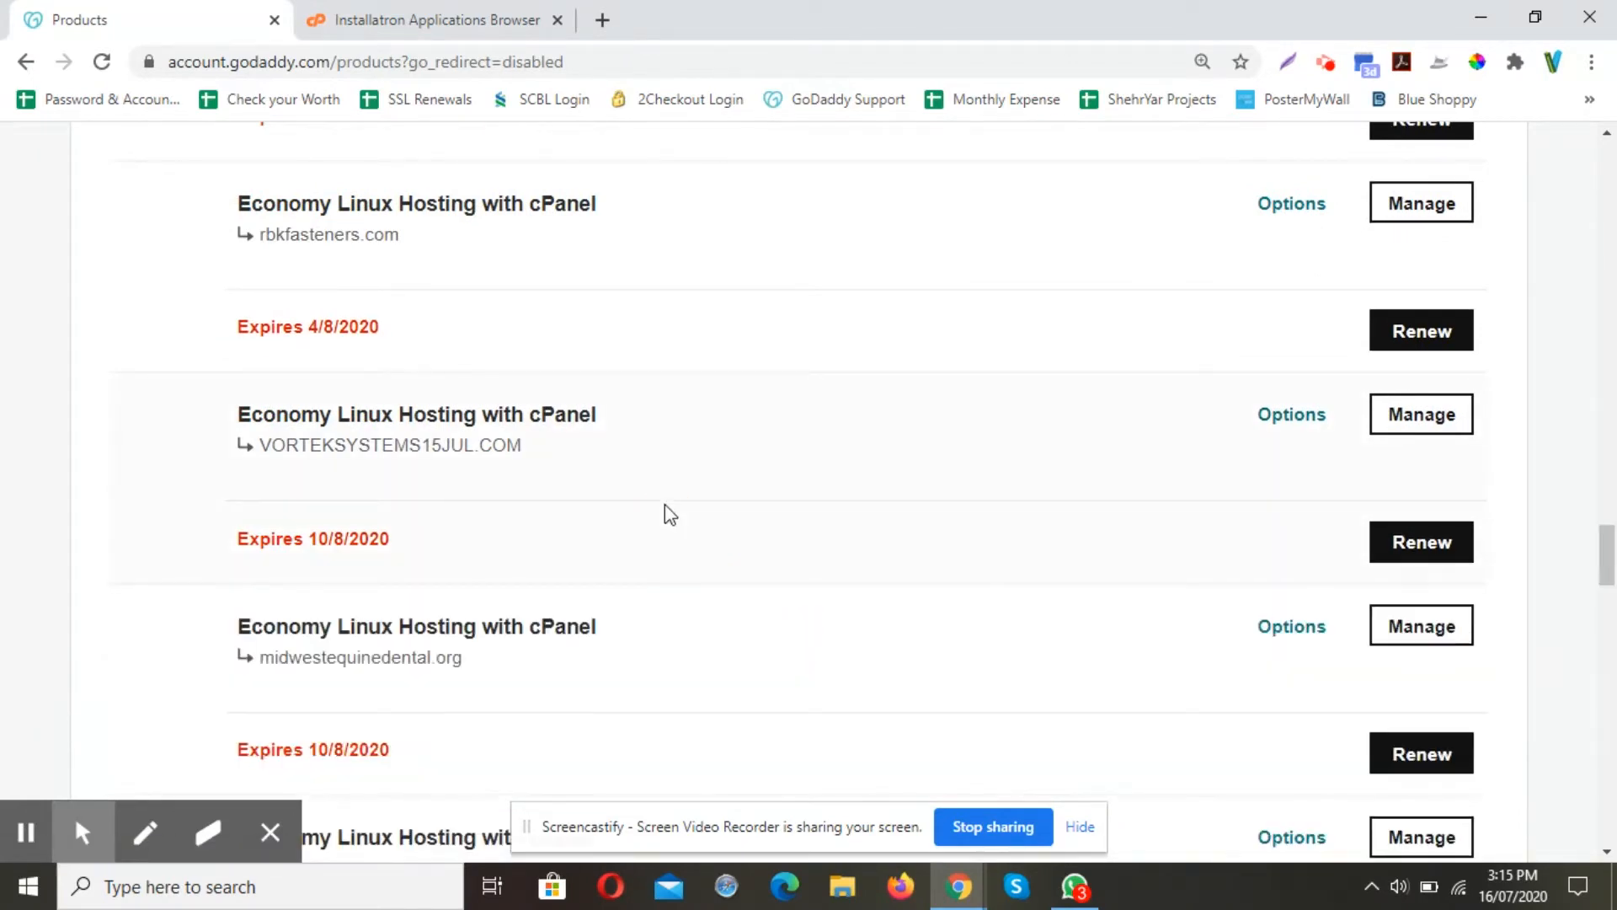
pyautogui.scroll(-3, 664, 503)
pyautogui.scroll(-9, 664, 503)
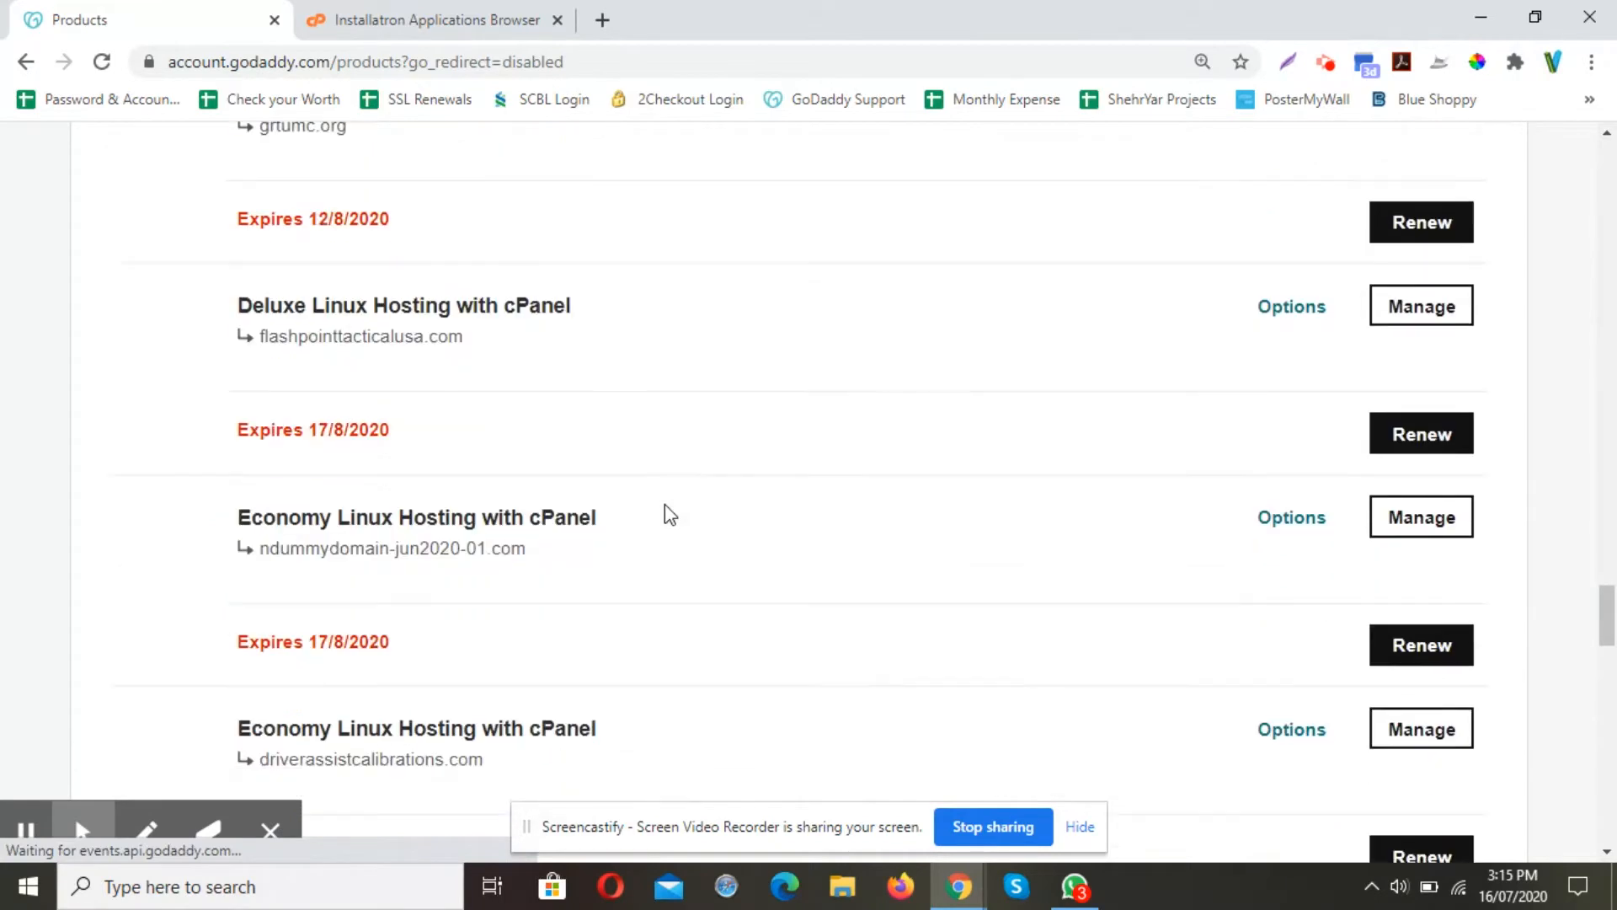
pyautogui.scroll(-5, 664, 504)
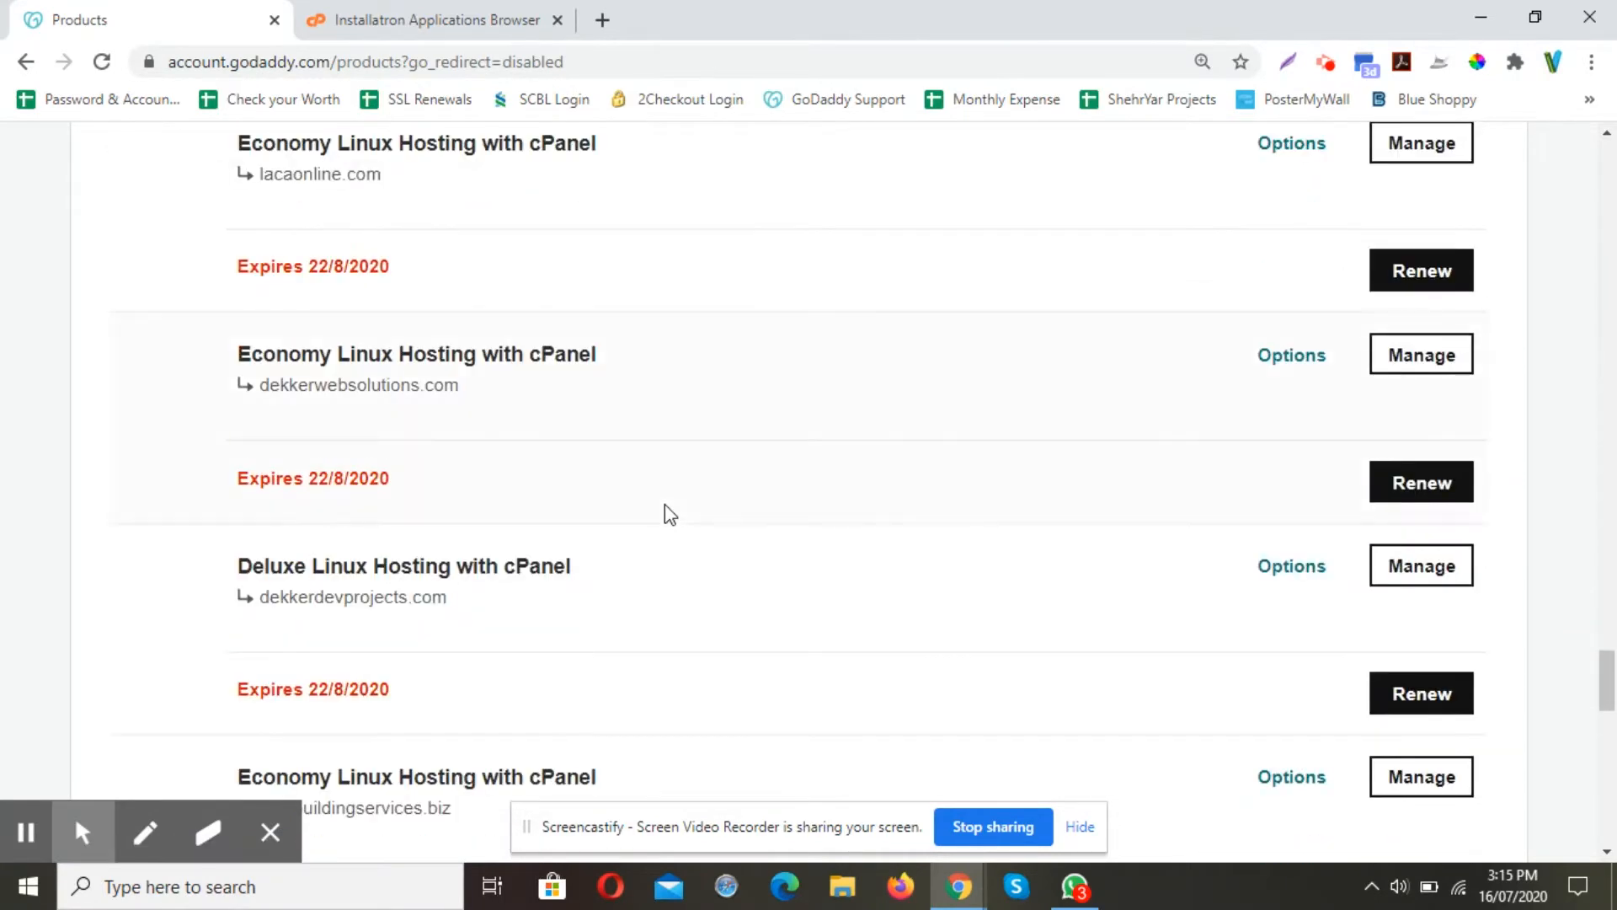
pyautogui.click(1404, 454)
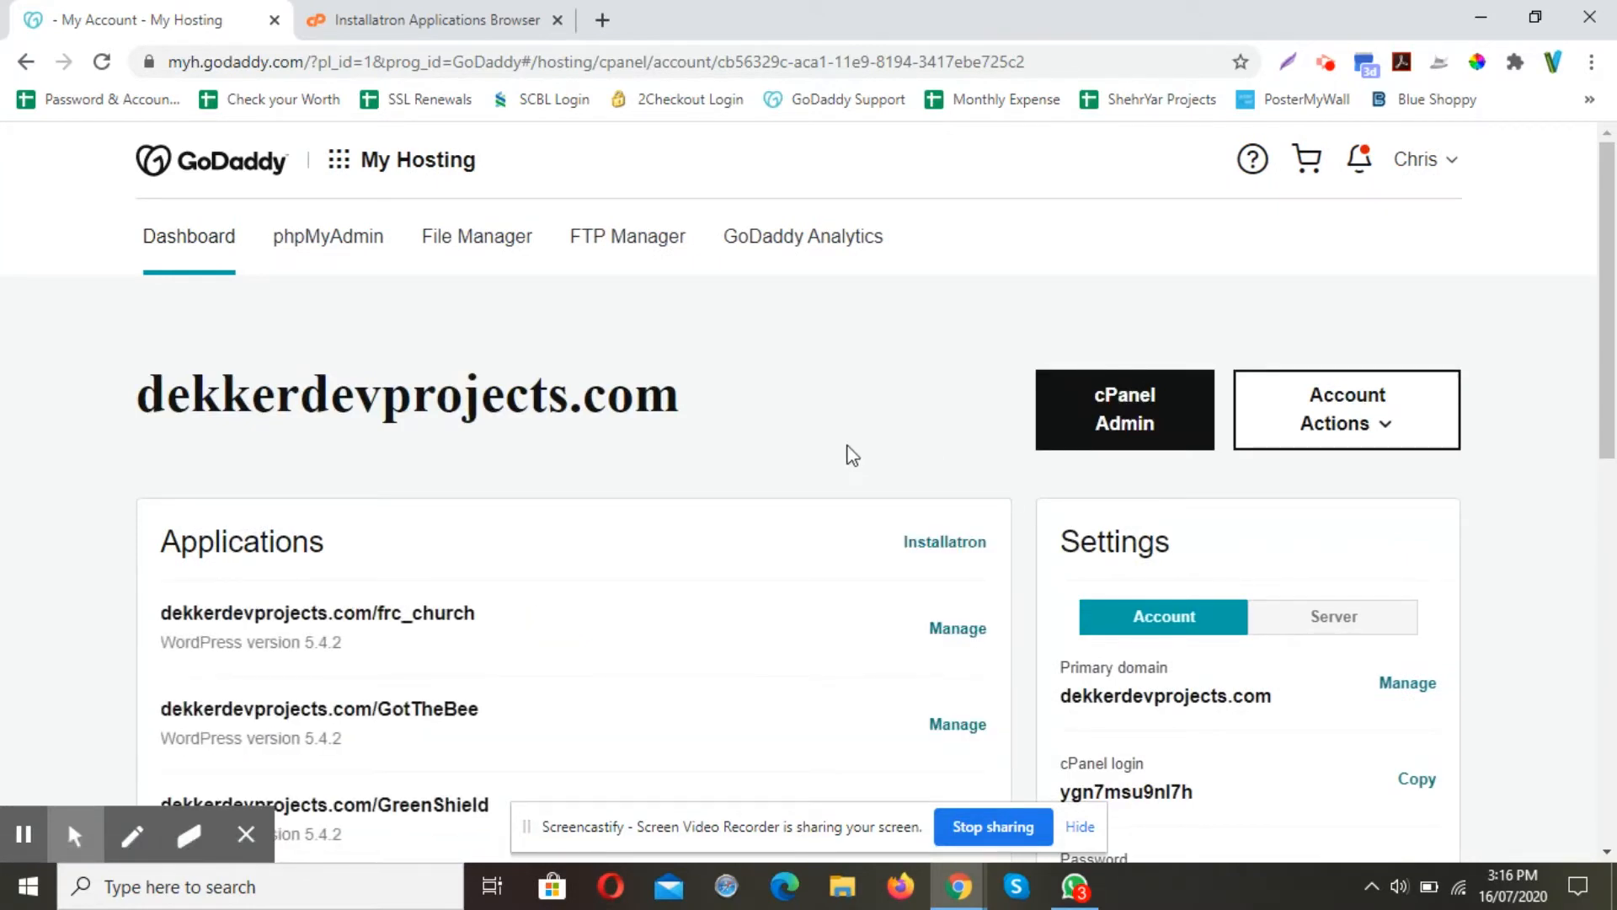
# Launch Installatron from the Applications card of the dekkerdevprojects.com dashboard
pyautogui.scroll(-3, 867, 440)
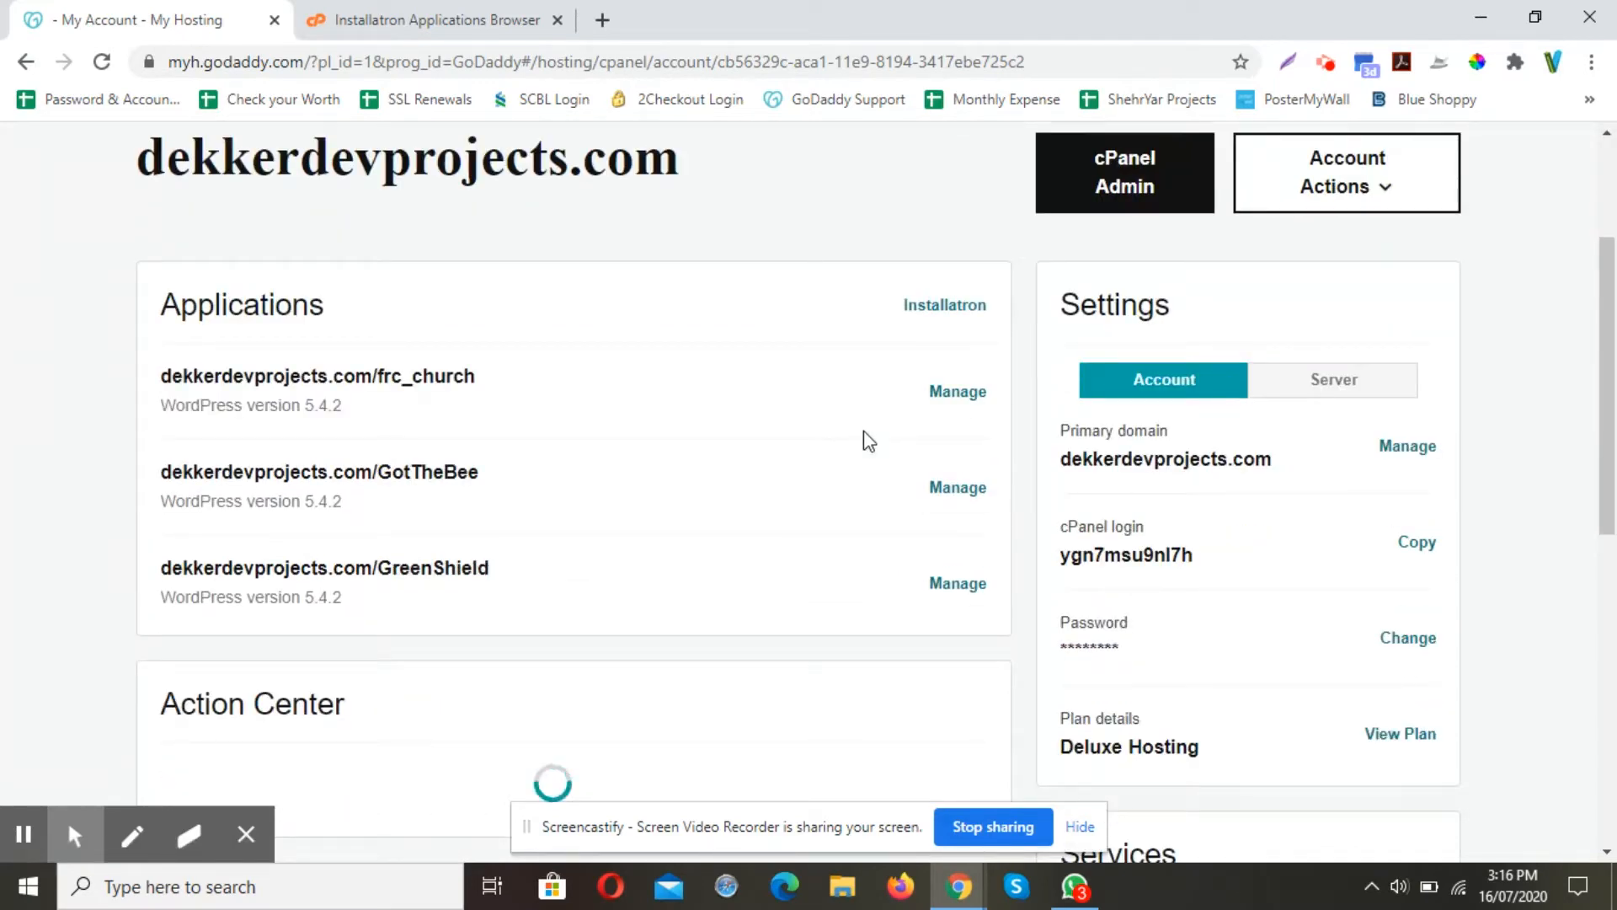
pyautogui.scroll(2, 868, 440)
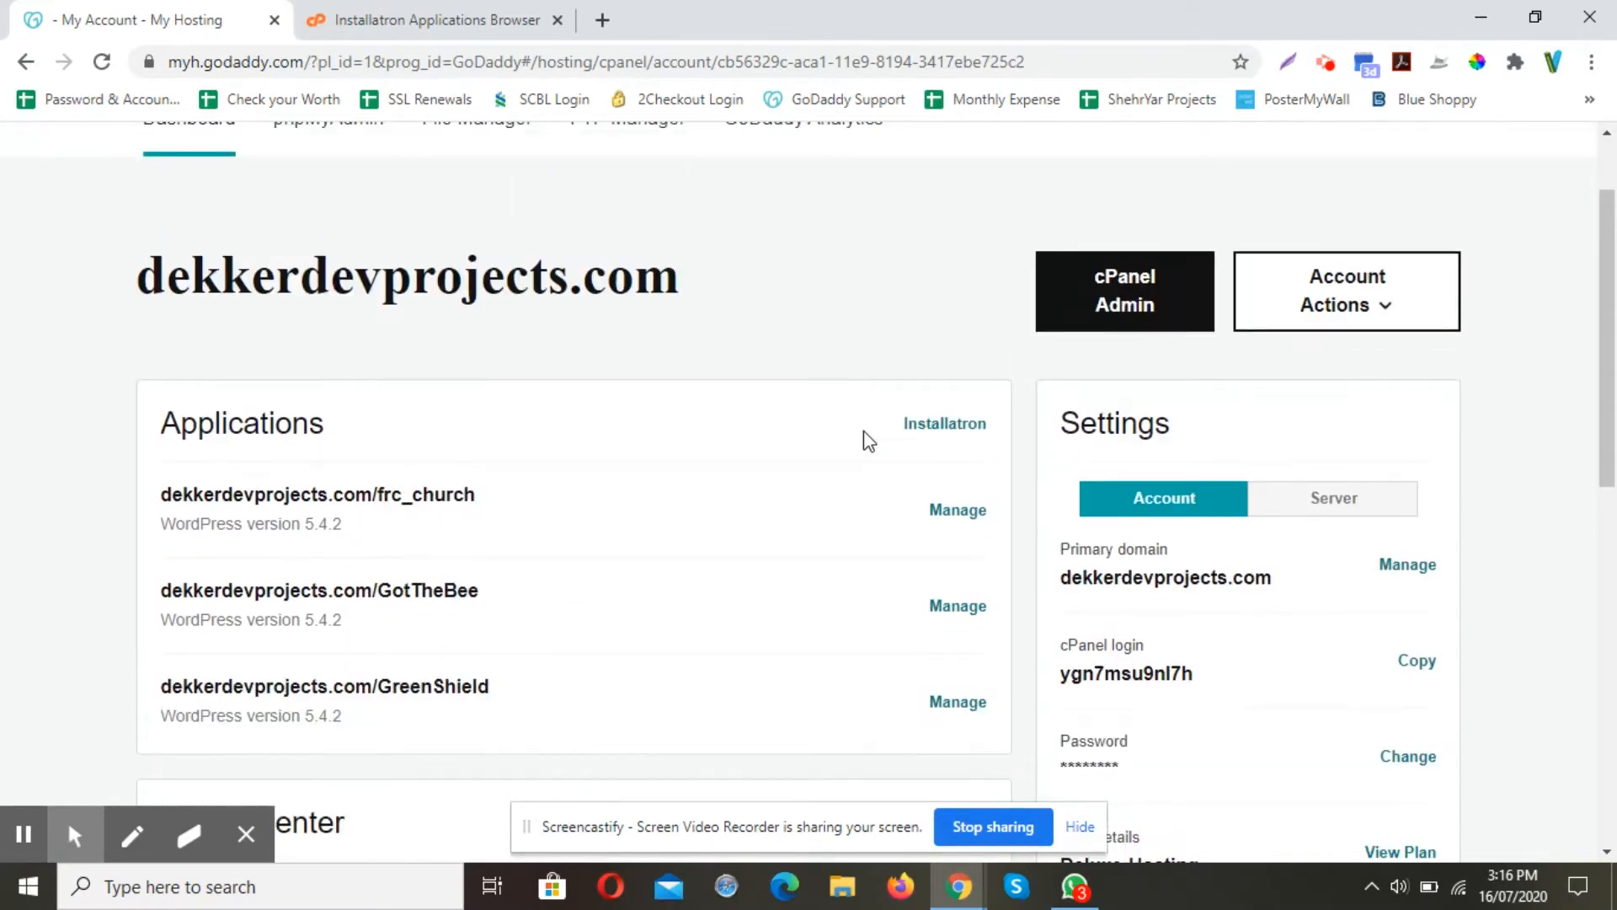
pyautogui.click(959, 427)
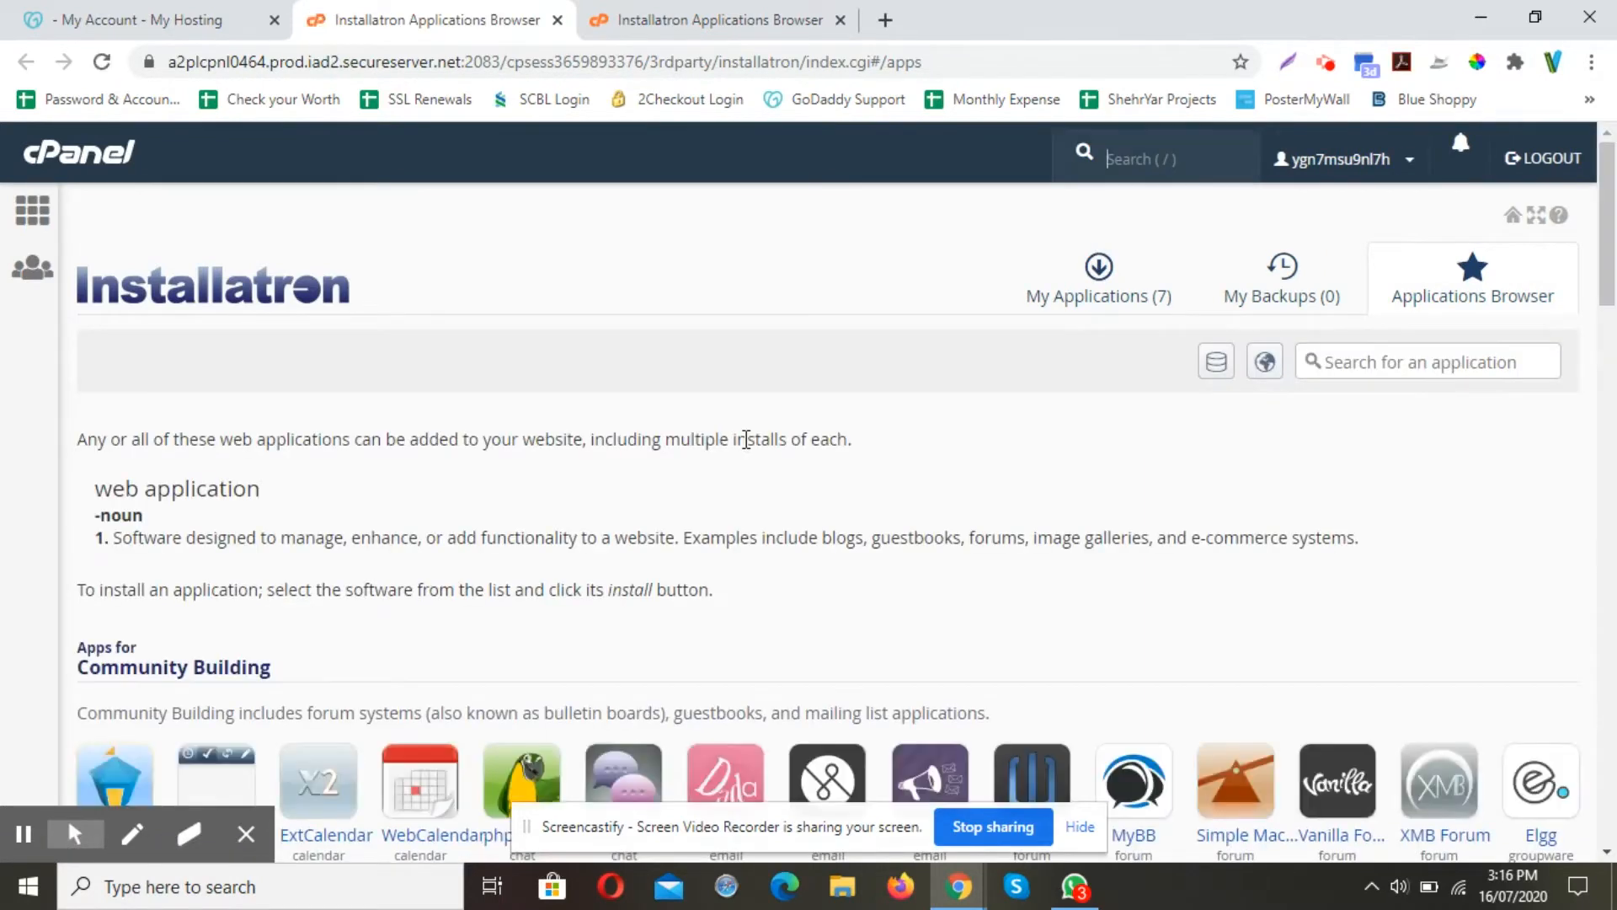
# Scroll the Applications Browser past Community Building to WordPress under Content Management
pyautogui.scroll(-4, 746, 439)
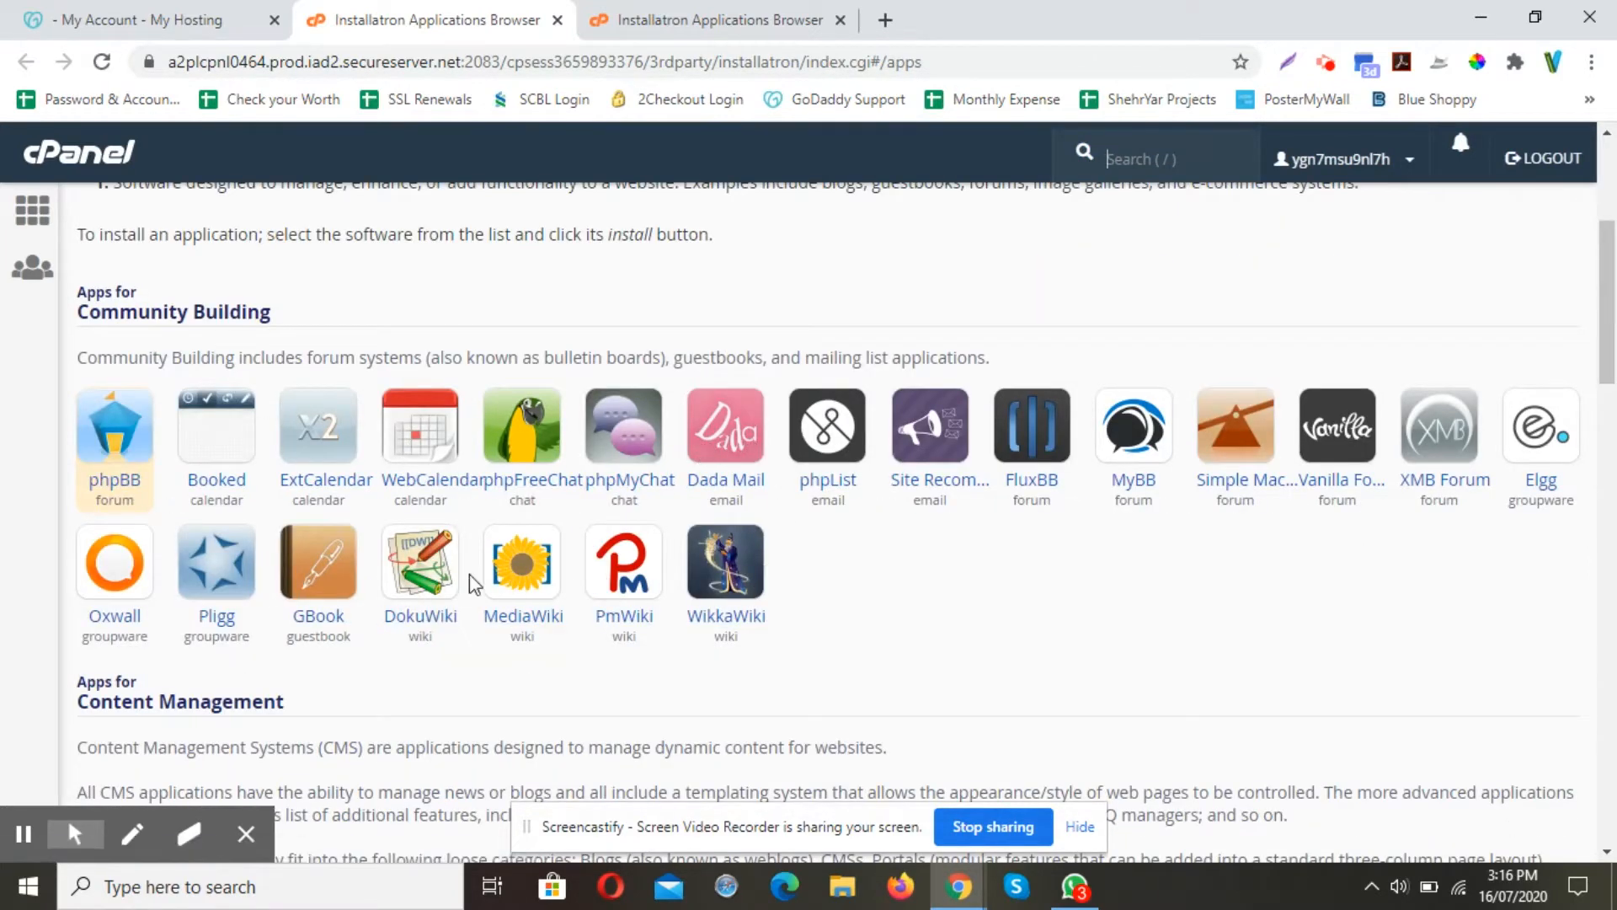
pyautogui.scroll(-1, 512, 554)
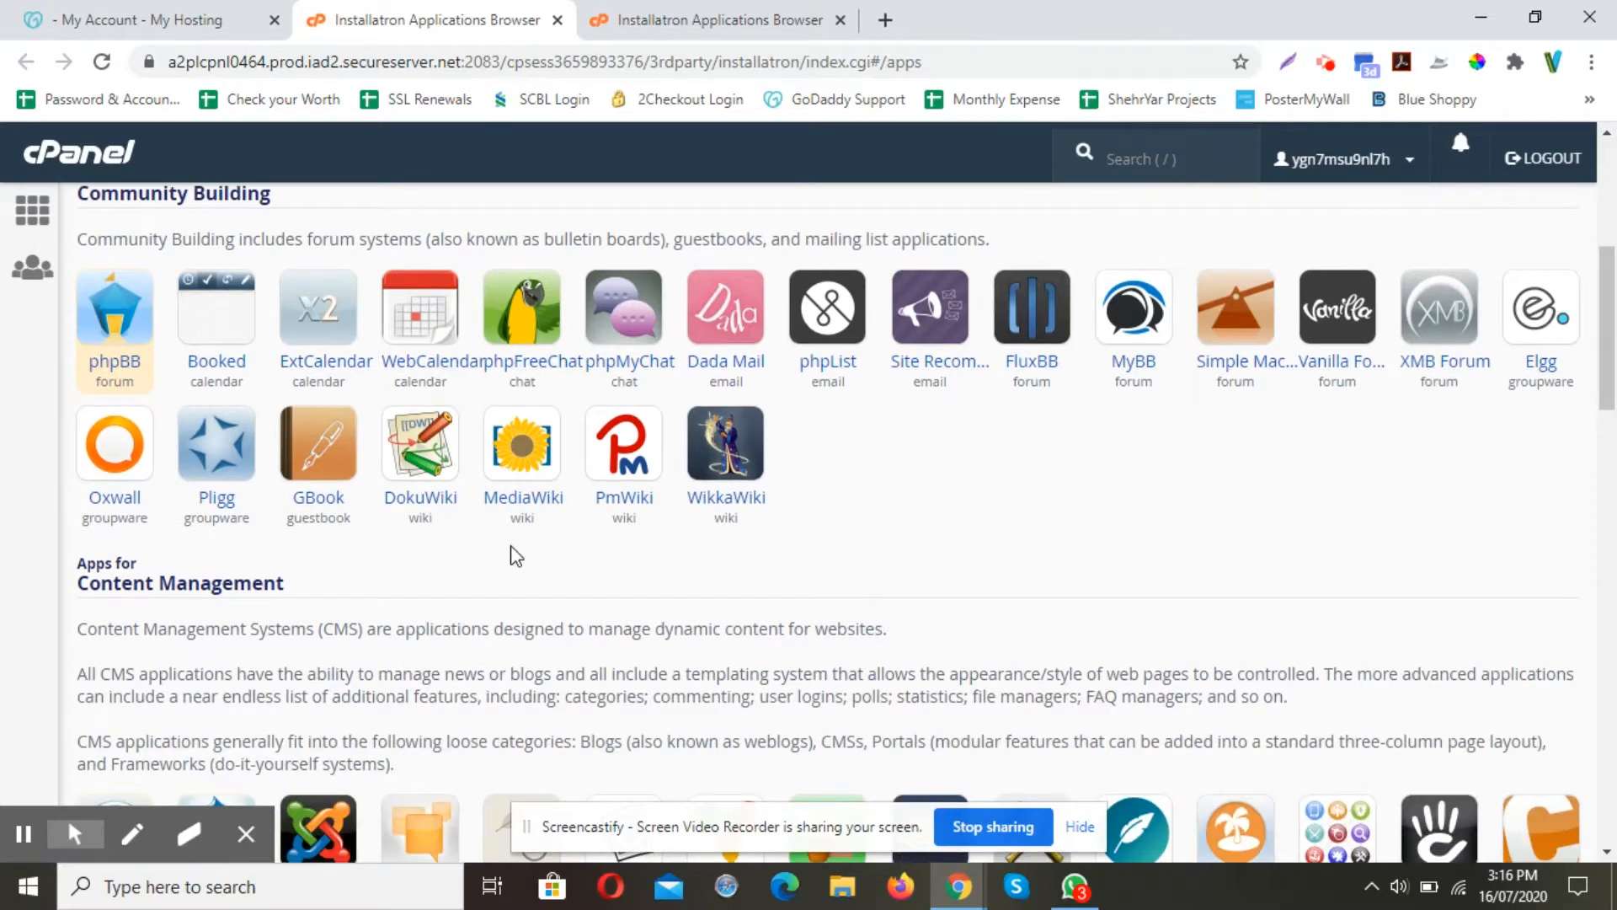
pyautogui.scroll(1, 509, 552)
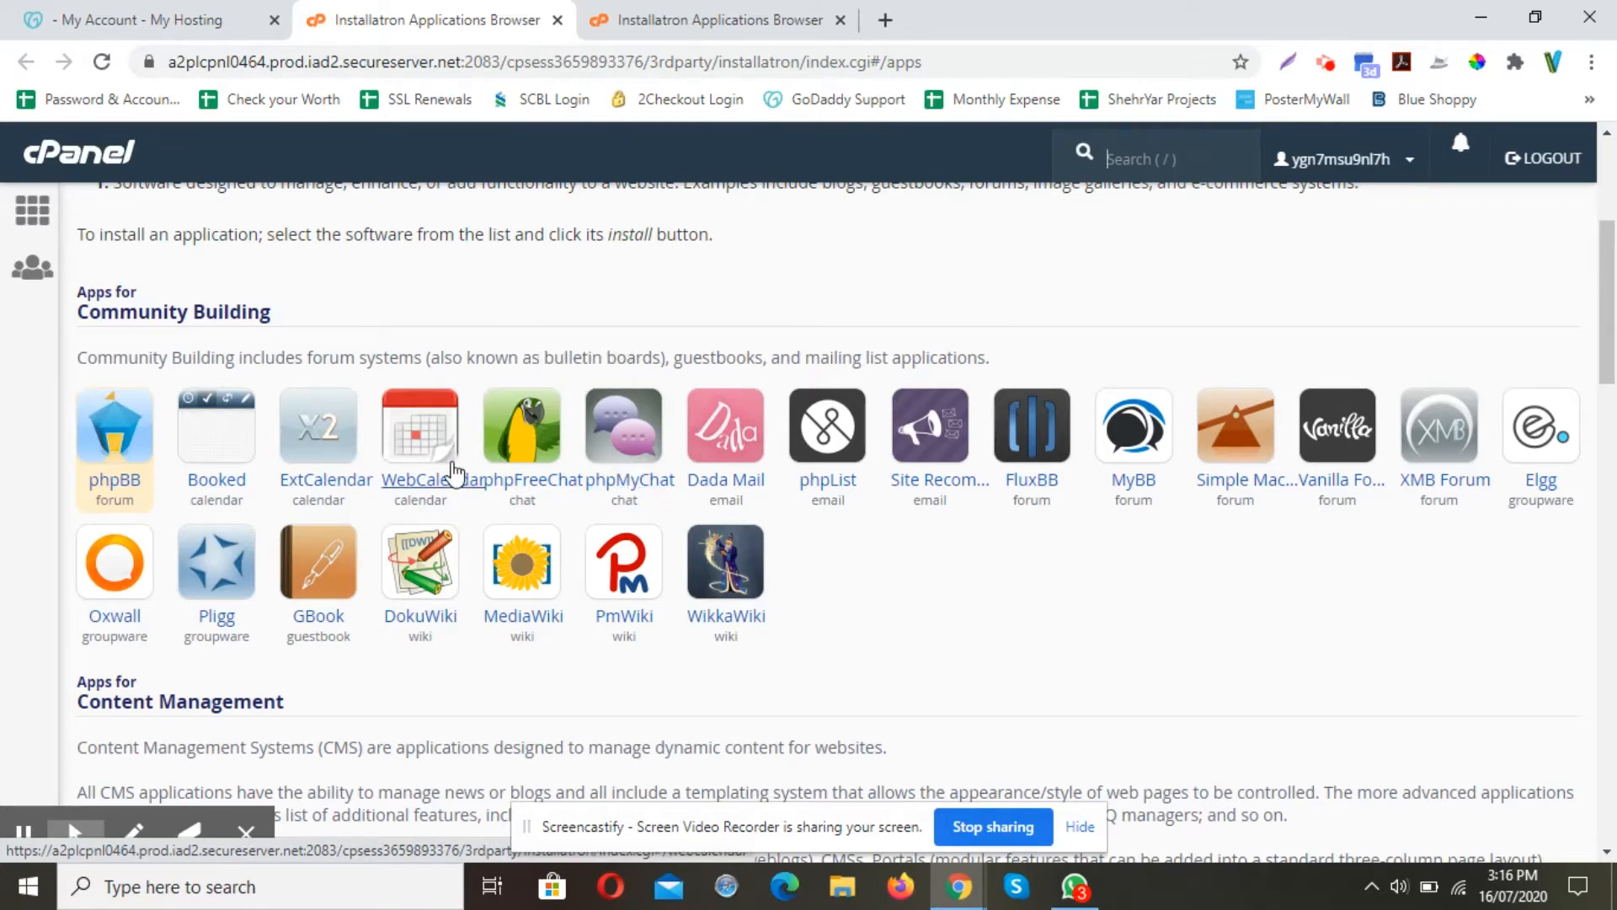
pyautogui.scroll(-4, 891, 599)
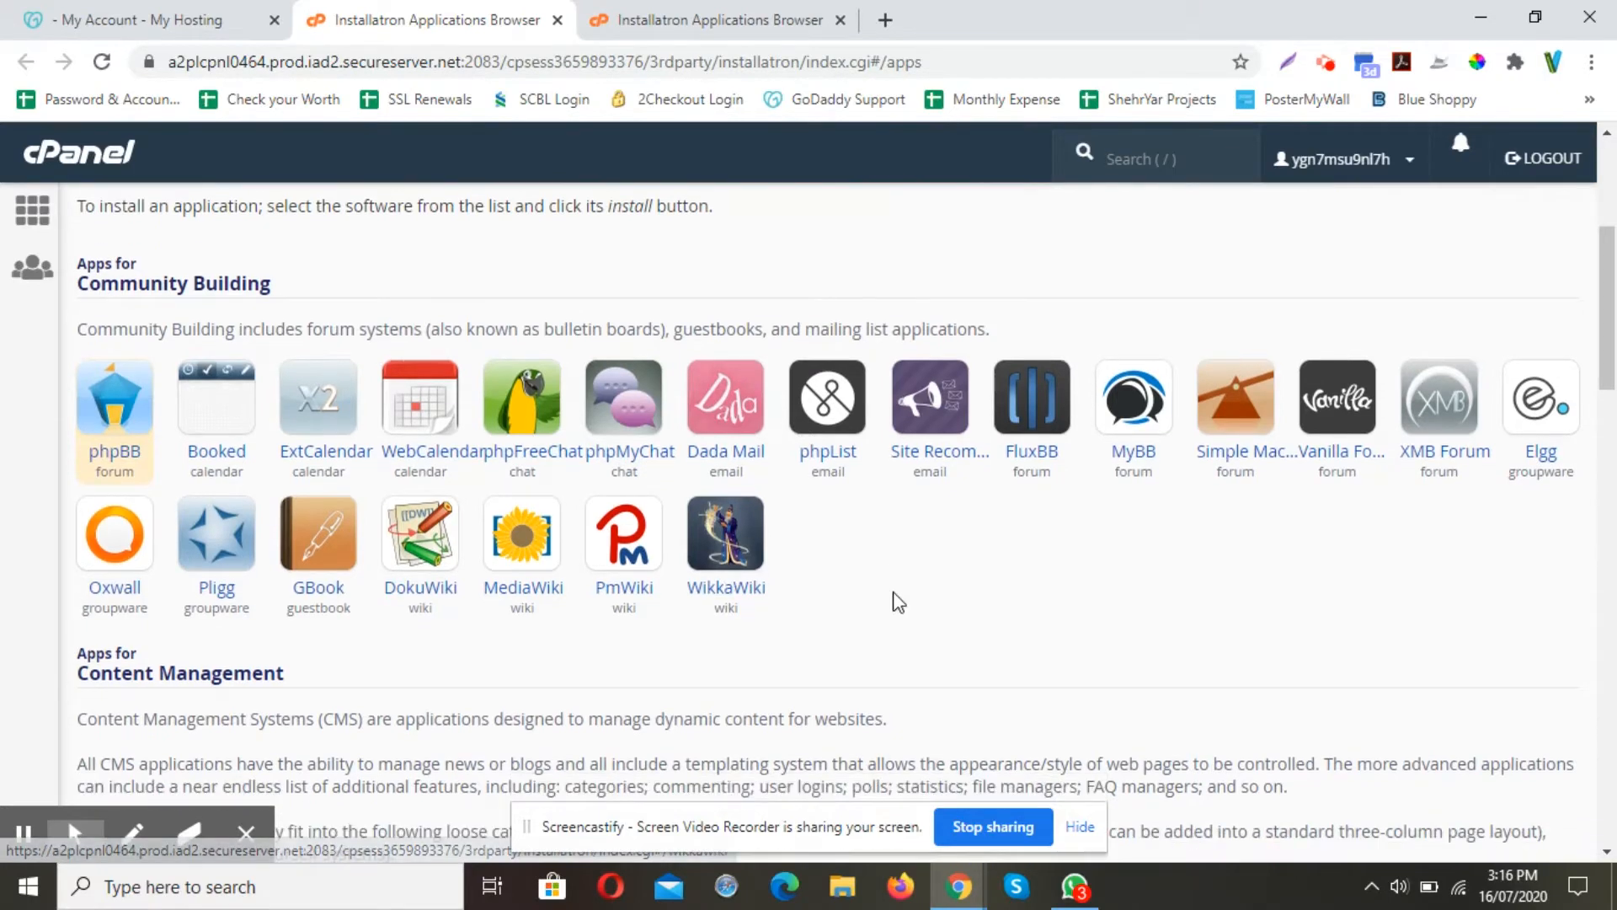
pyautogui.scroll(-3, 318, 493)
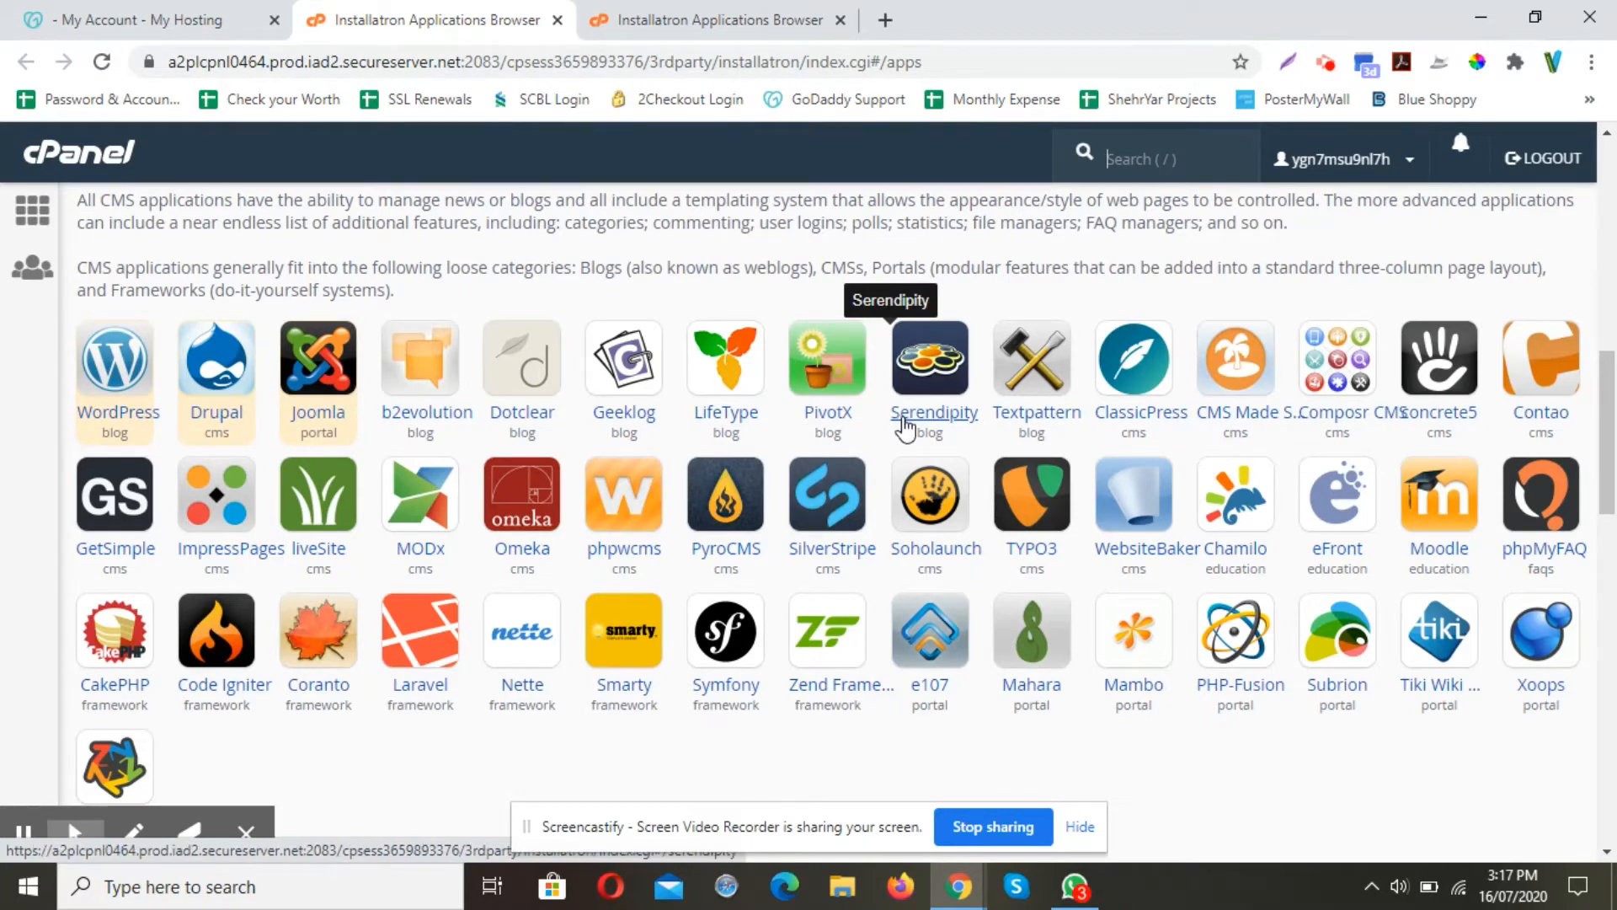
# Open the WordPress app page, review its 5.4.2 overview, and start a new install
pyautogui.click(126, 416)
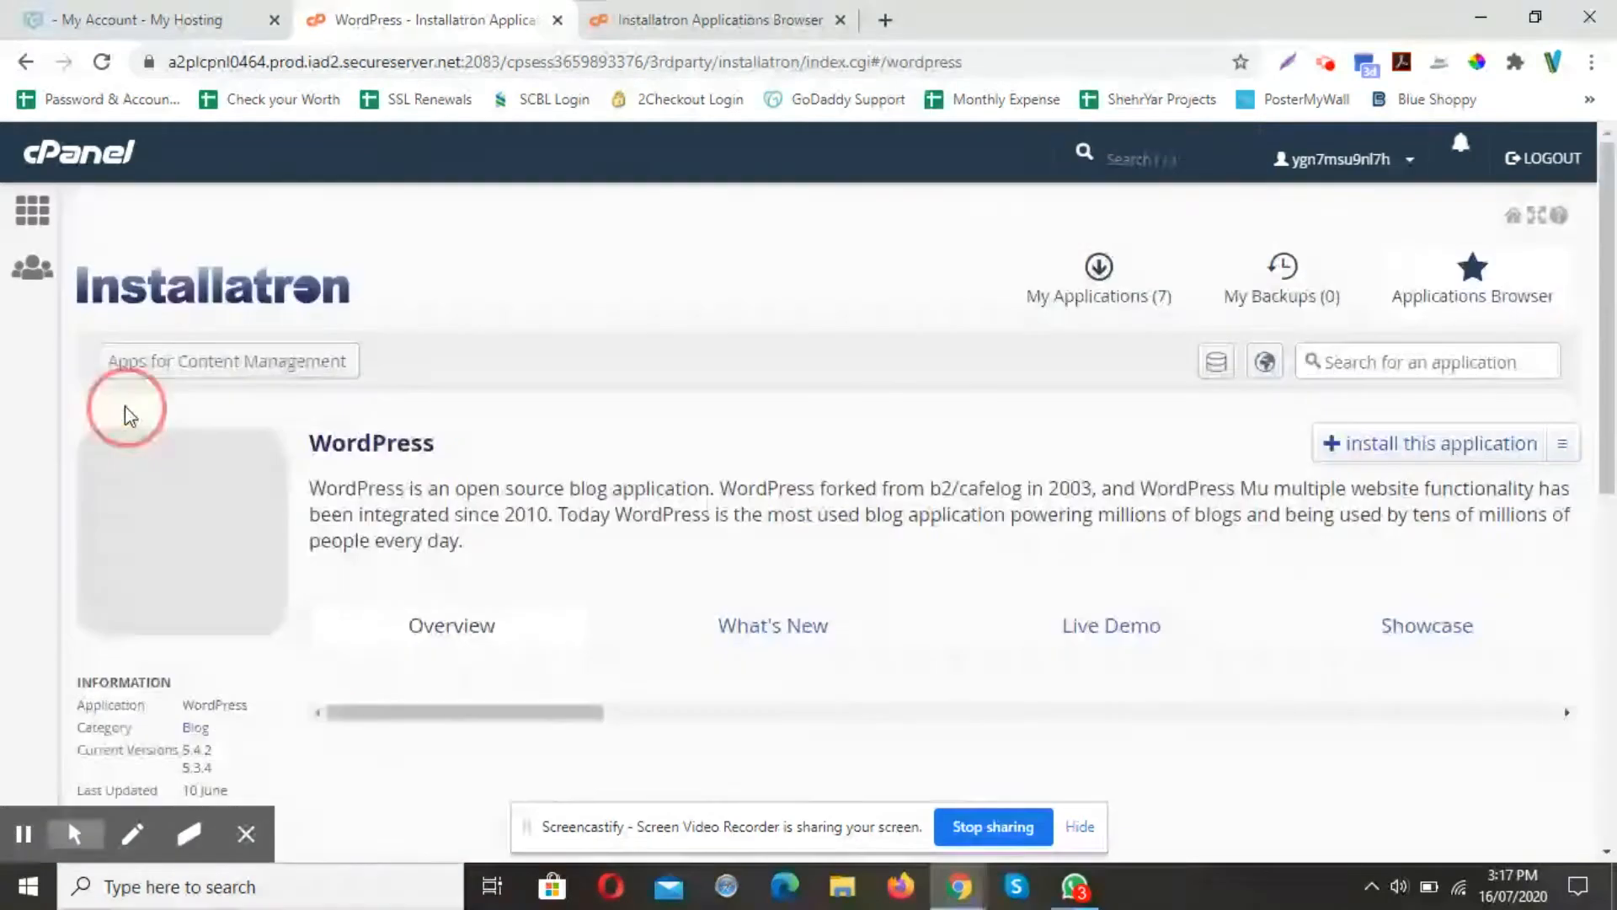
pyautogui.scroll(-3, 946, 415)
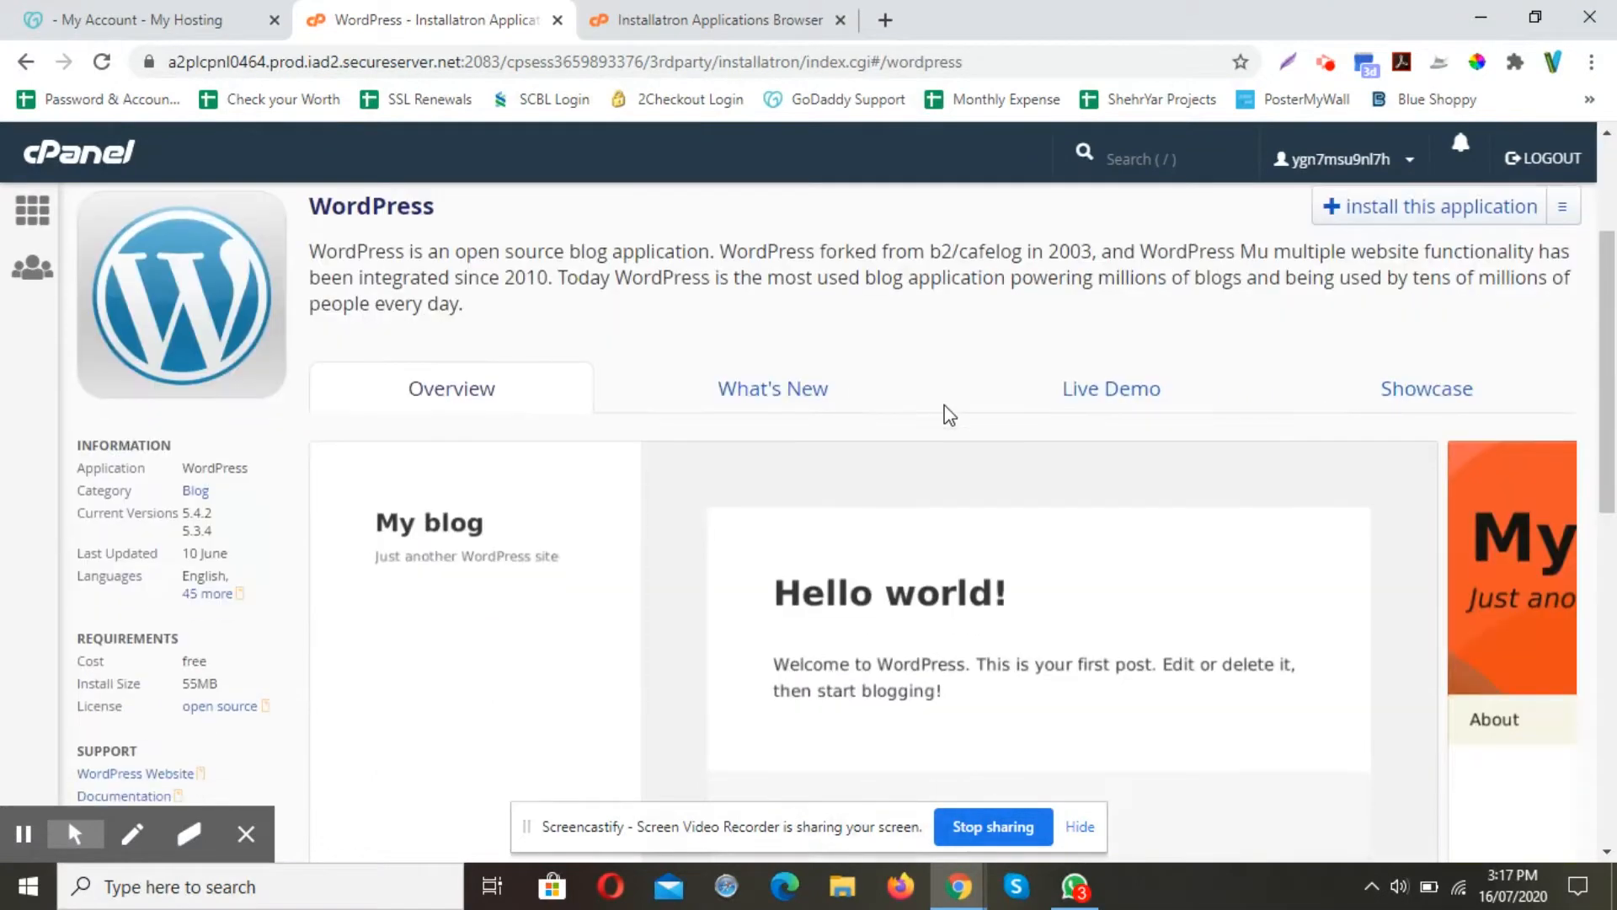
pyautogui.scroll(-8, 946, 415)
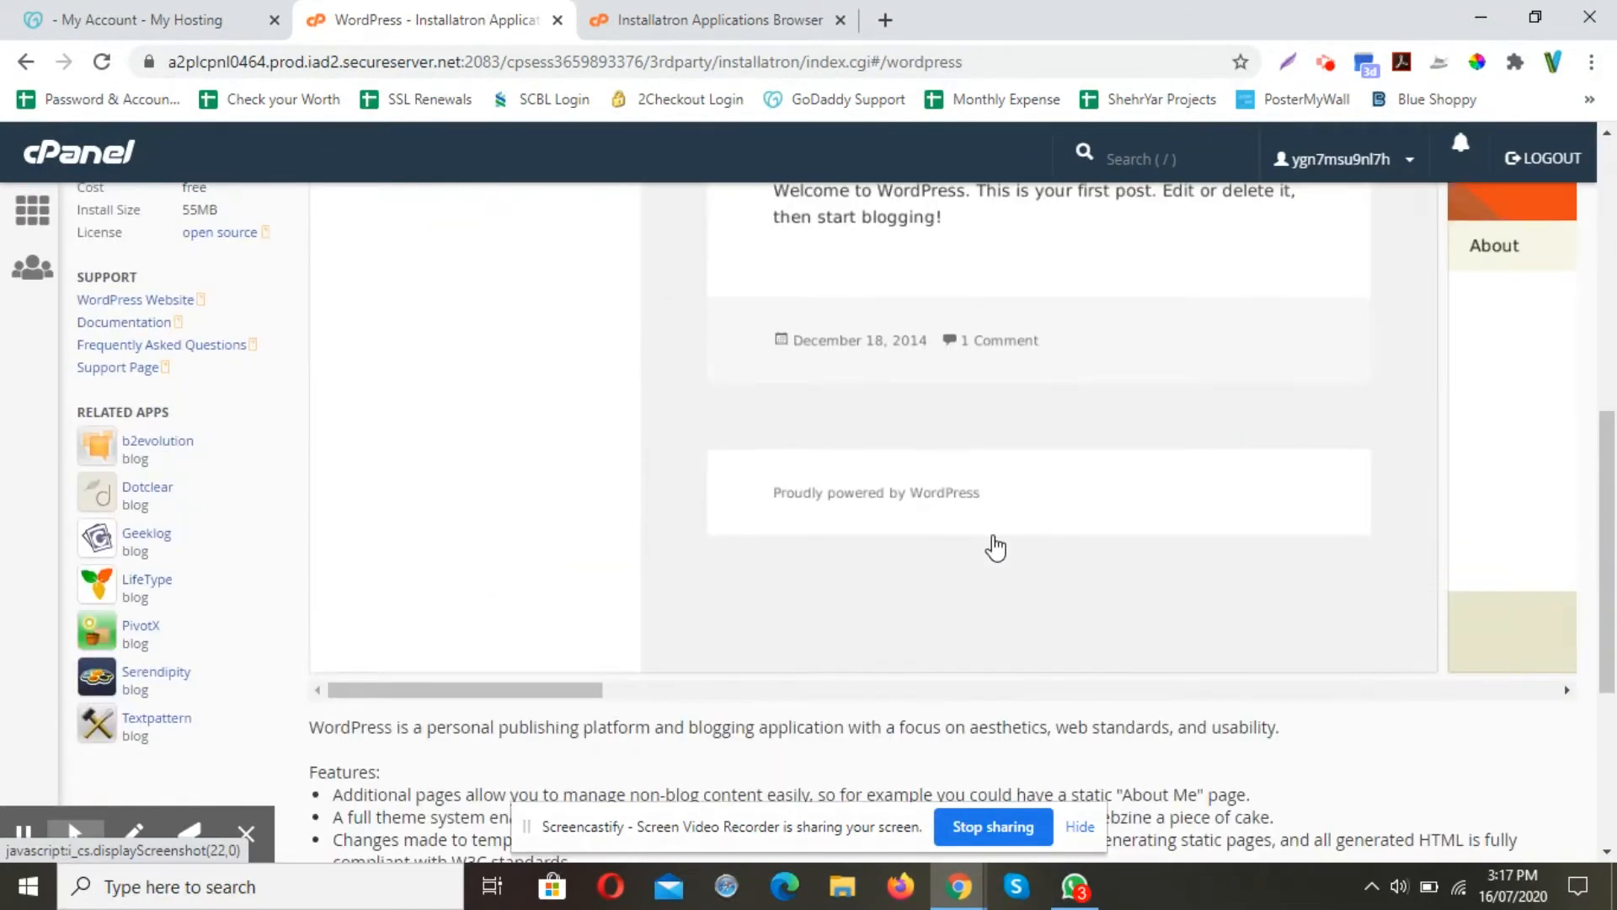
pyautogui.scroll(-2, 995, 543)
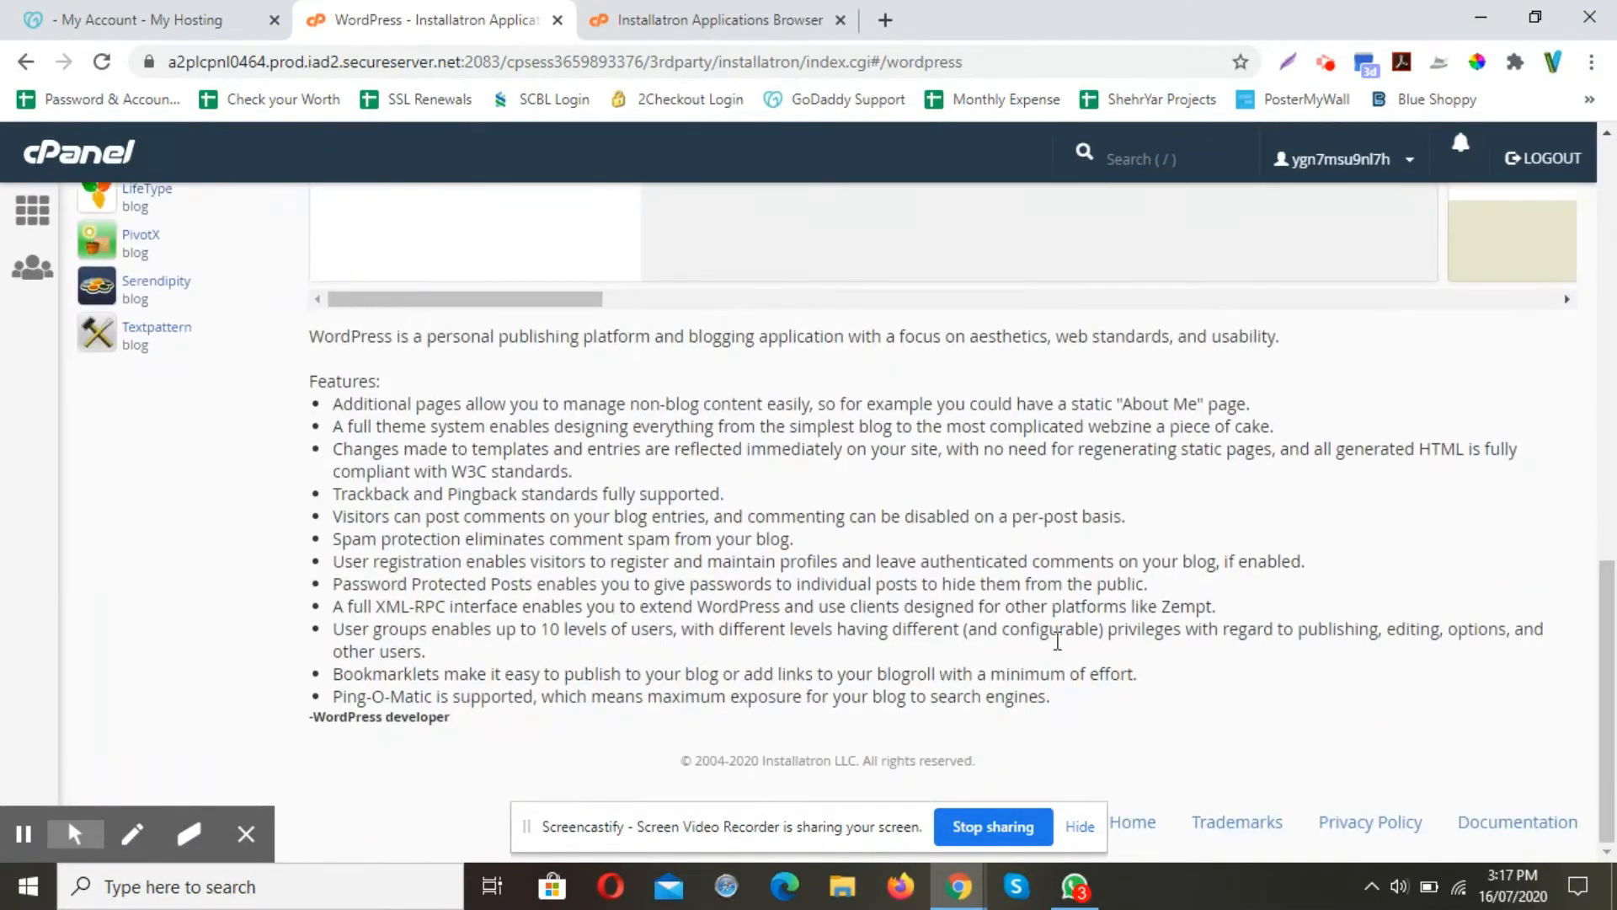
pyautogui.scroll(3, 642, 667)
pyautogui.scroll(7, 642, 667)
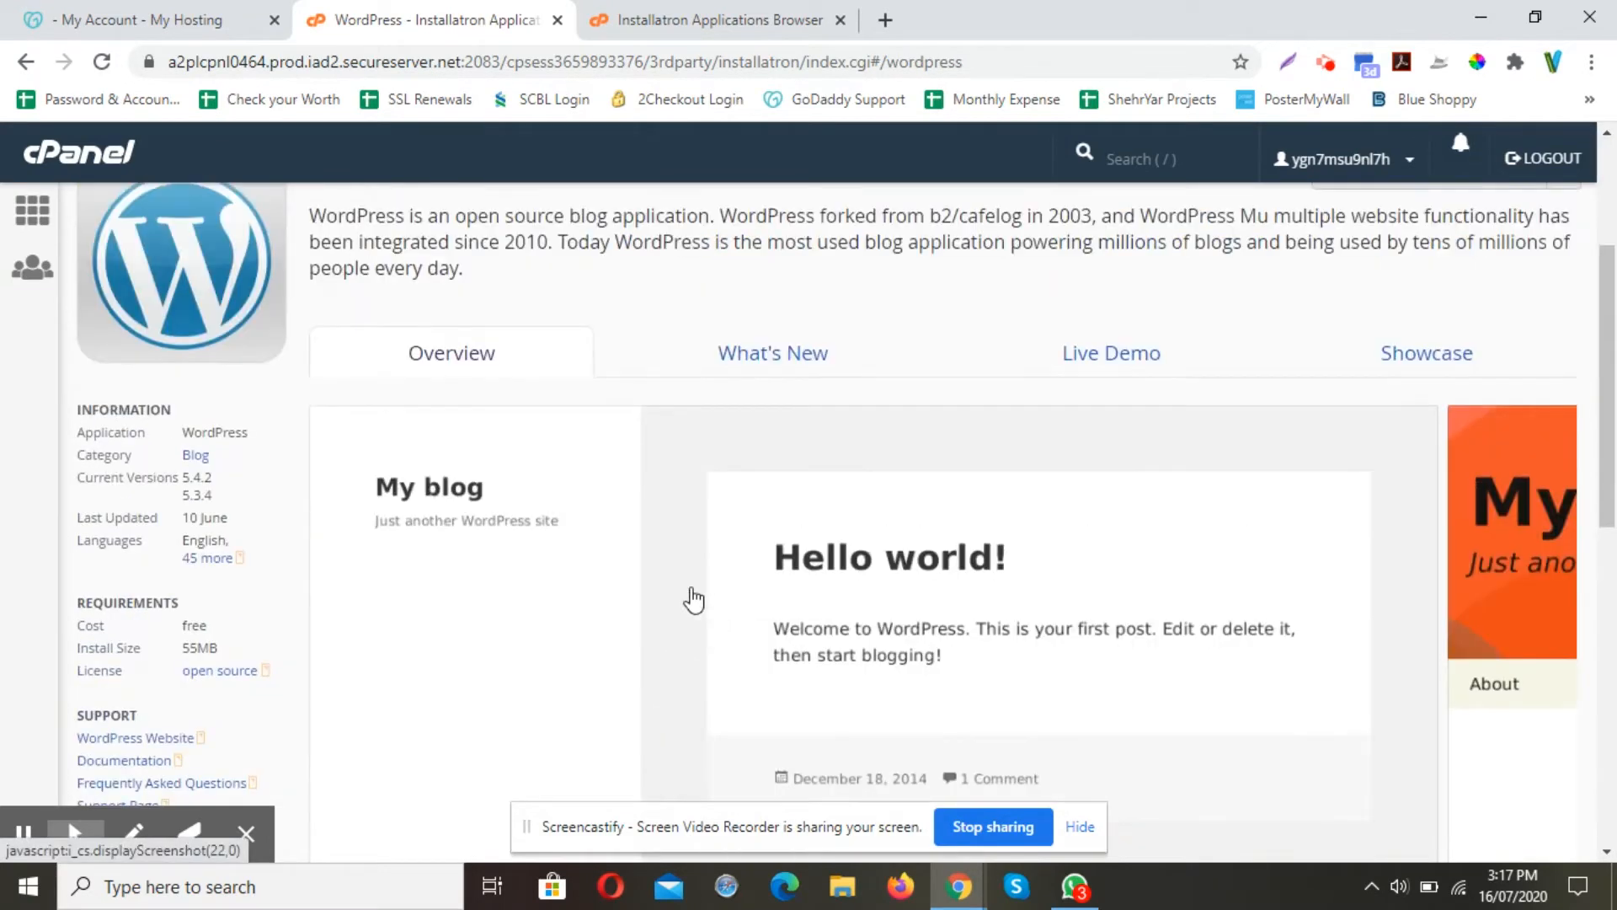
pyautogui.scroll(-3, 1175, 514)
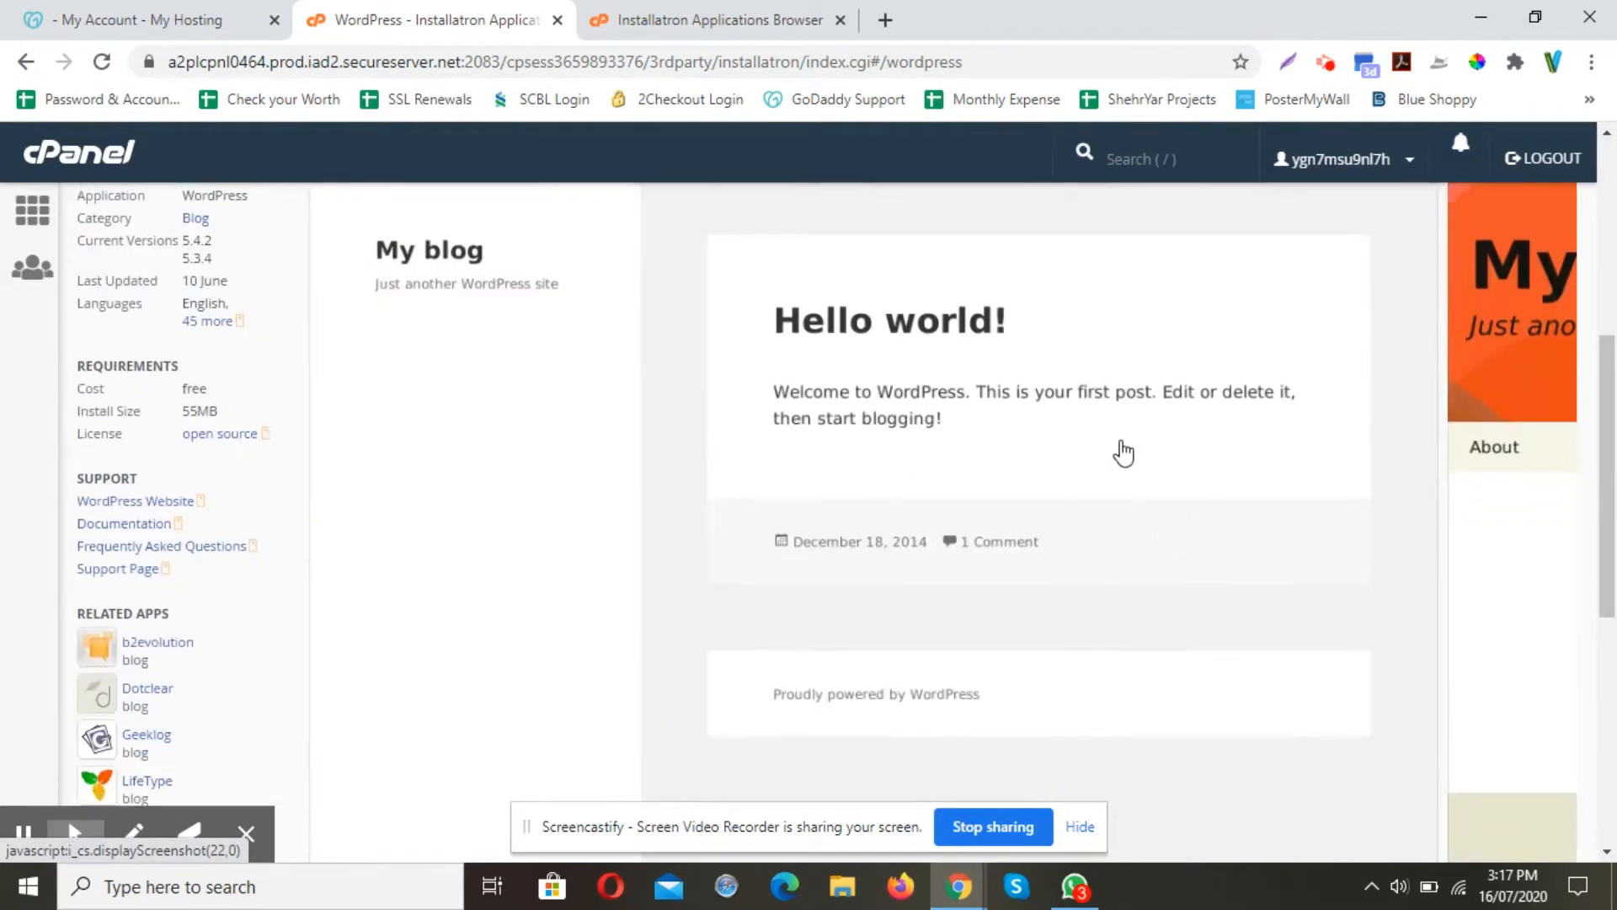
pyautogui.scroll(3, 1060, 596)
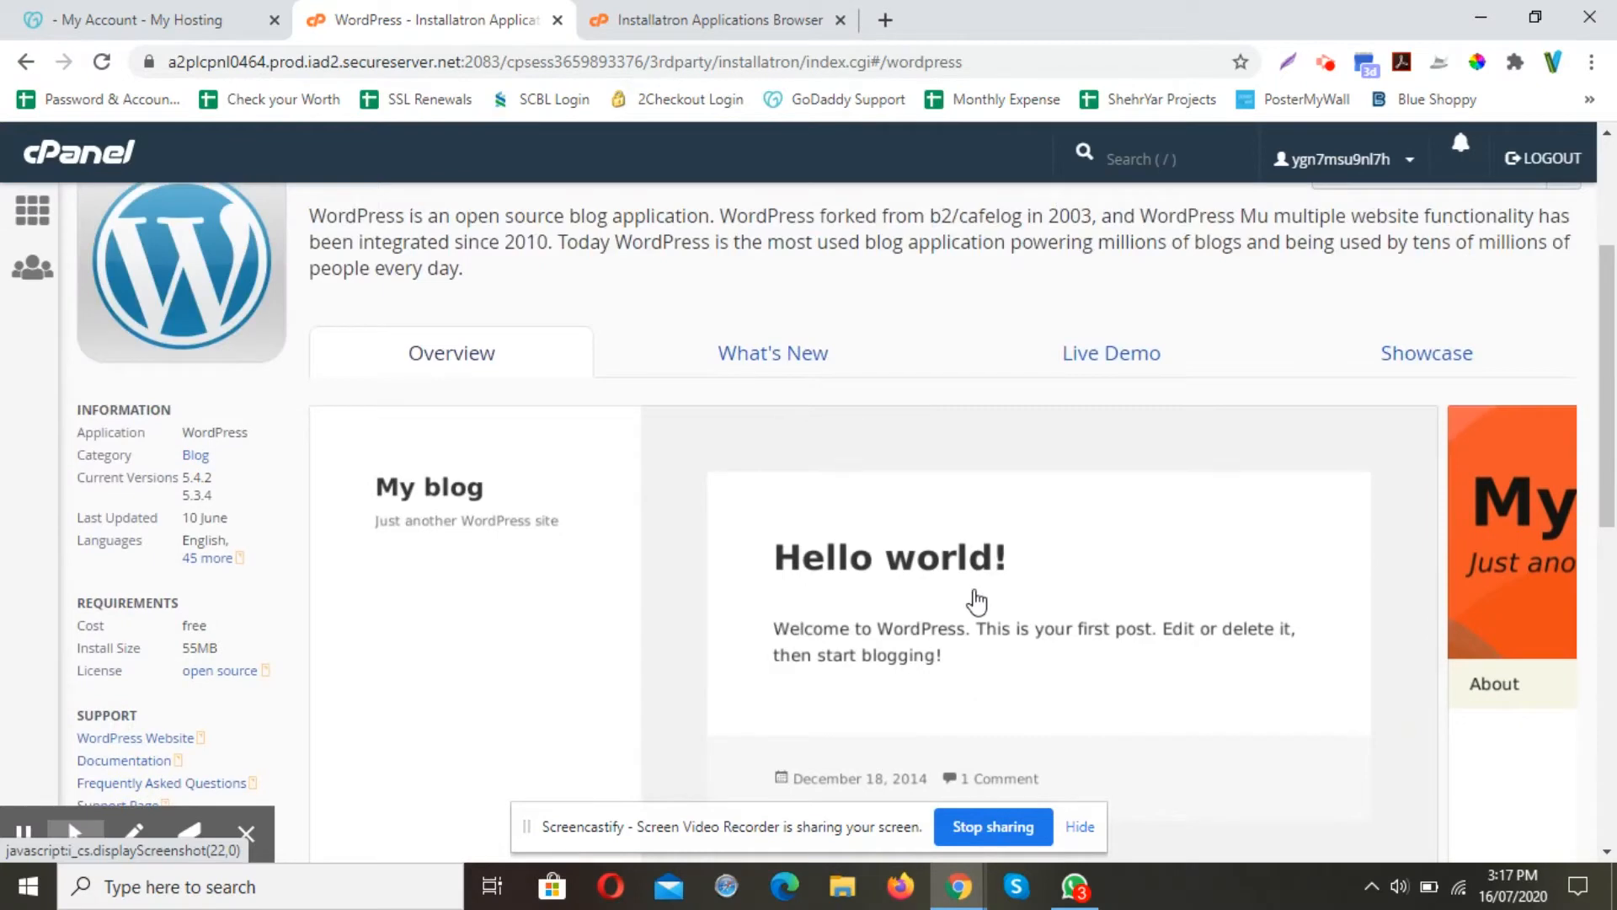
pyautogui.scroll(2, 1049, 552)
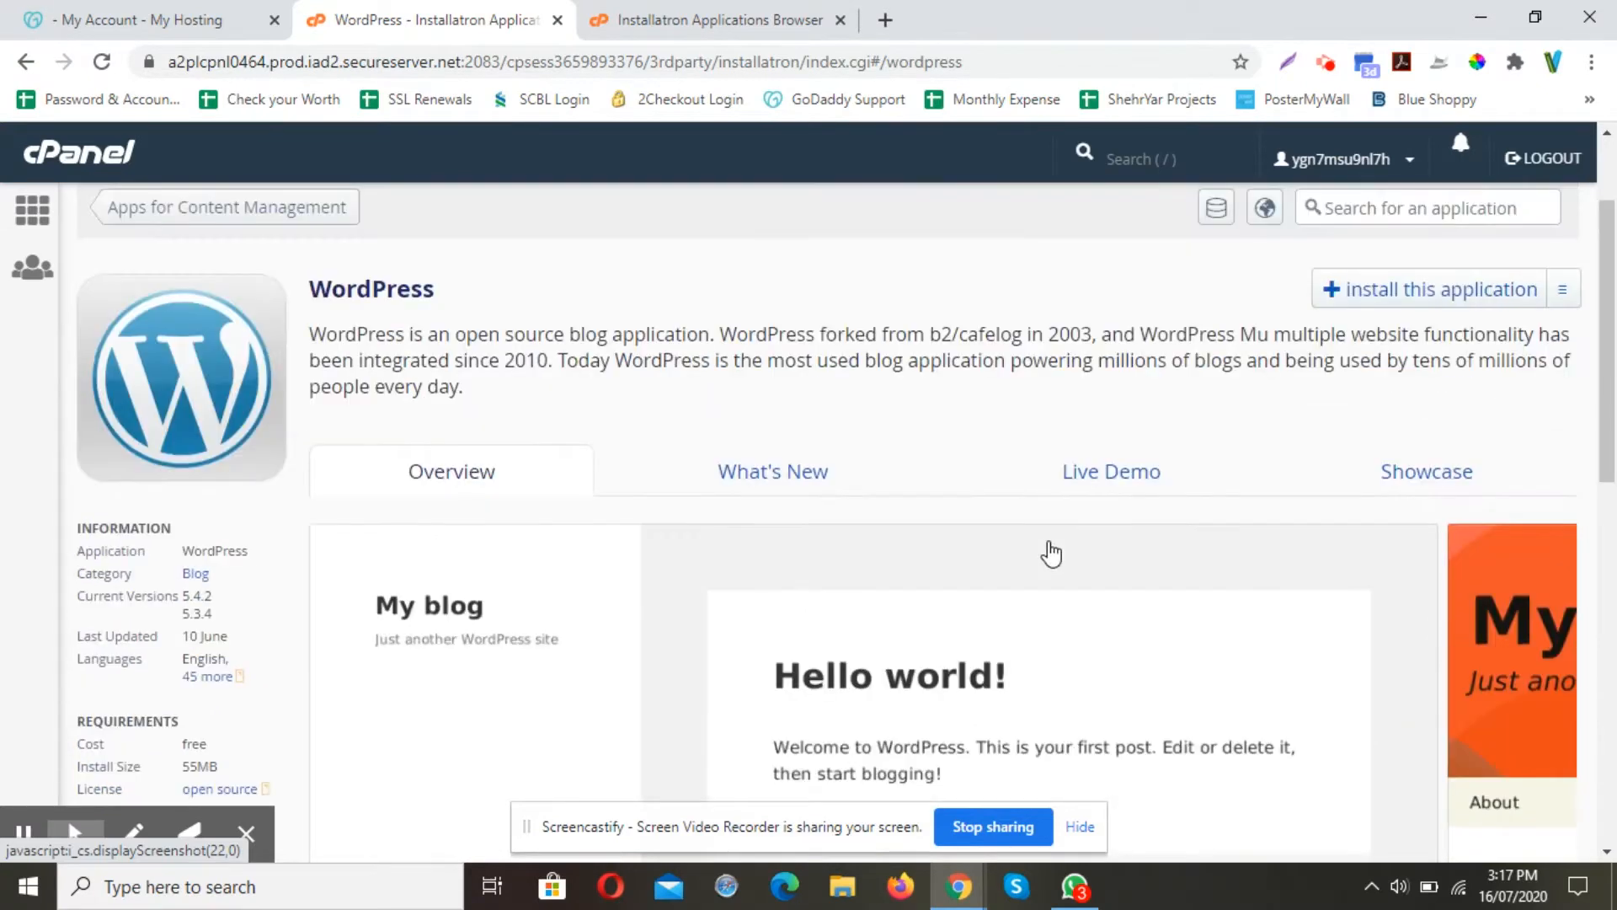
pyautogui.click(1423, 293)
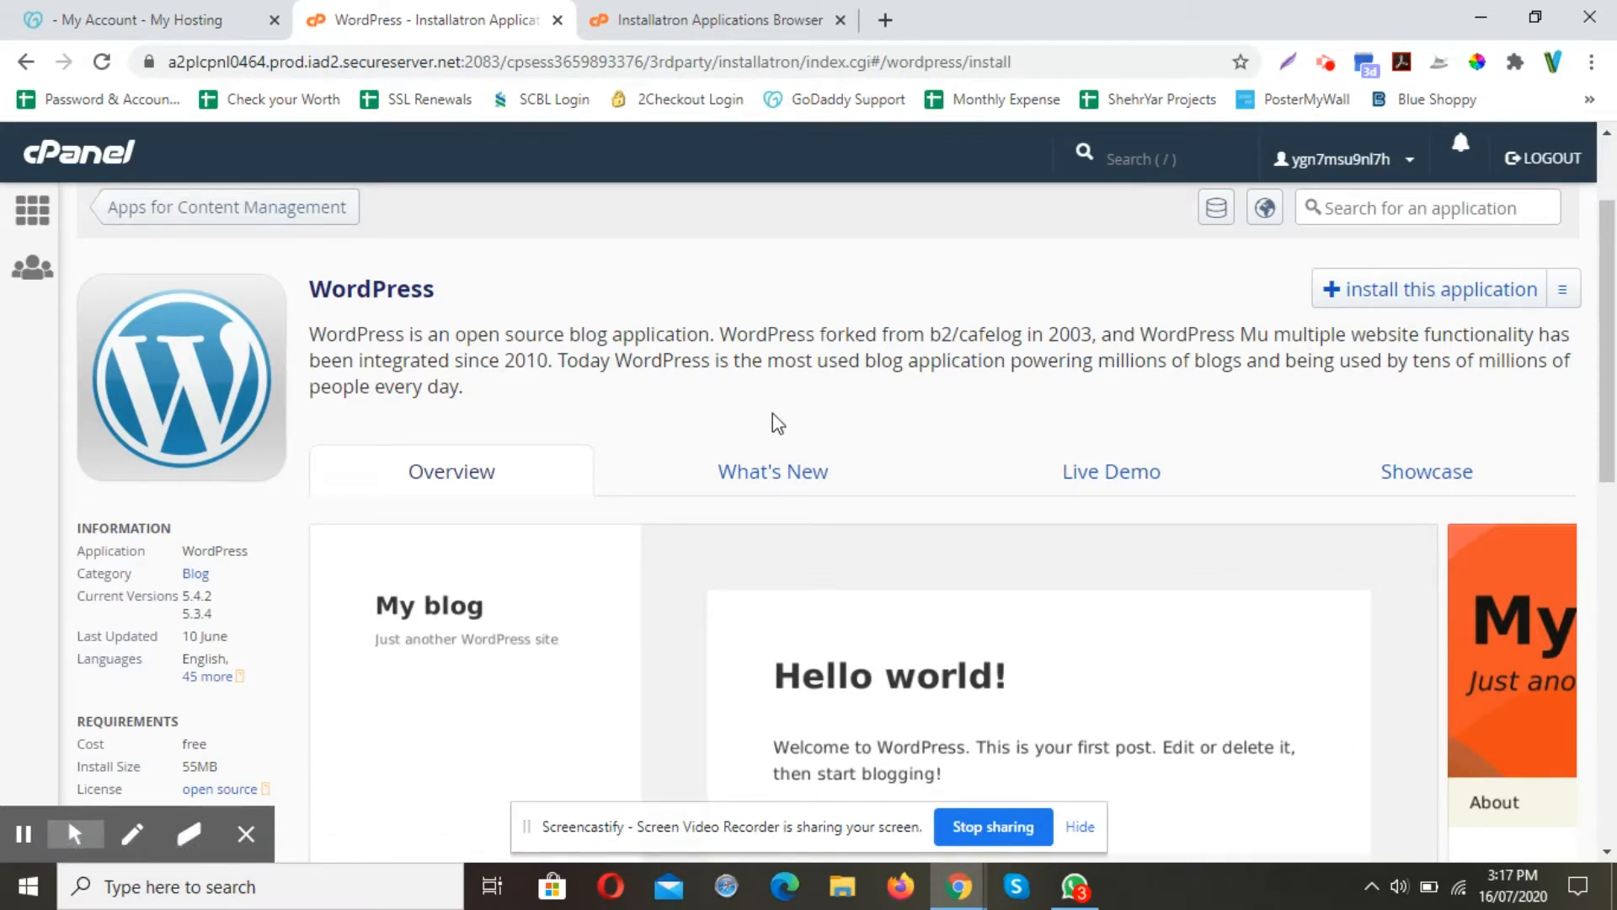
# Enter lakeshore as the install directory under dekkerdevprojects.com
pyautogui.scroll(-1, 886, 421)
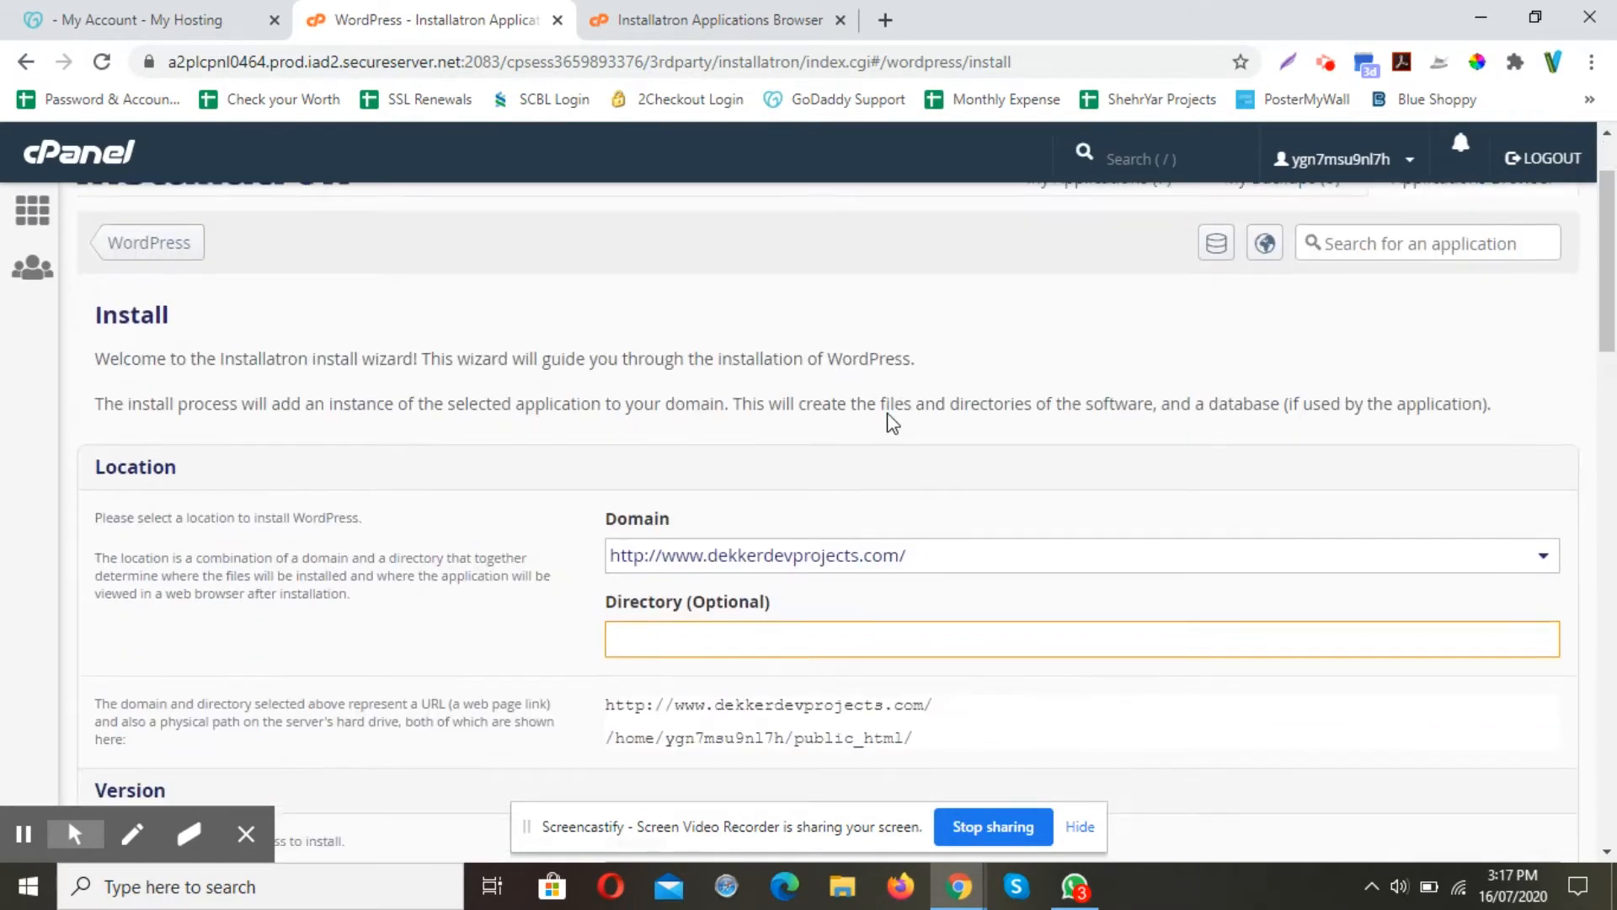
pyautogui.scroll(-1, 936, 415)
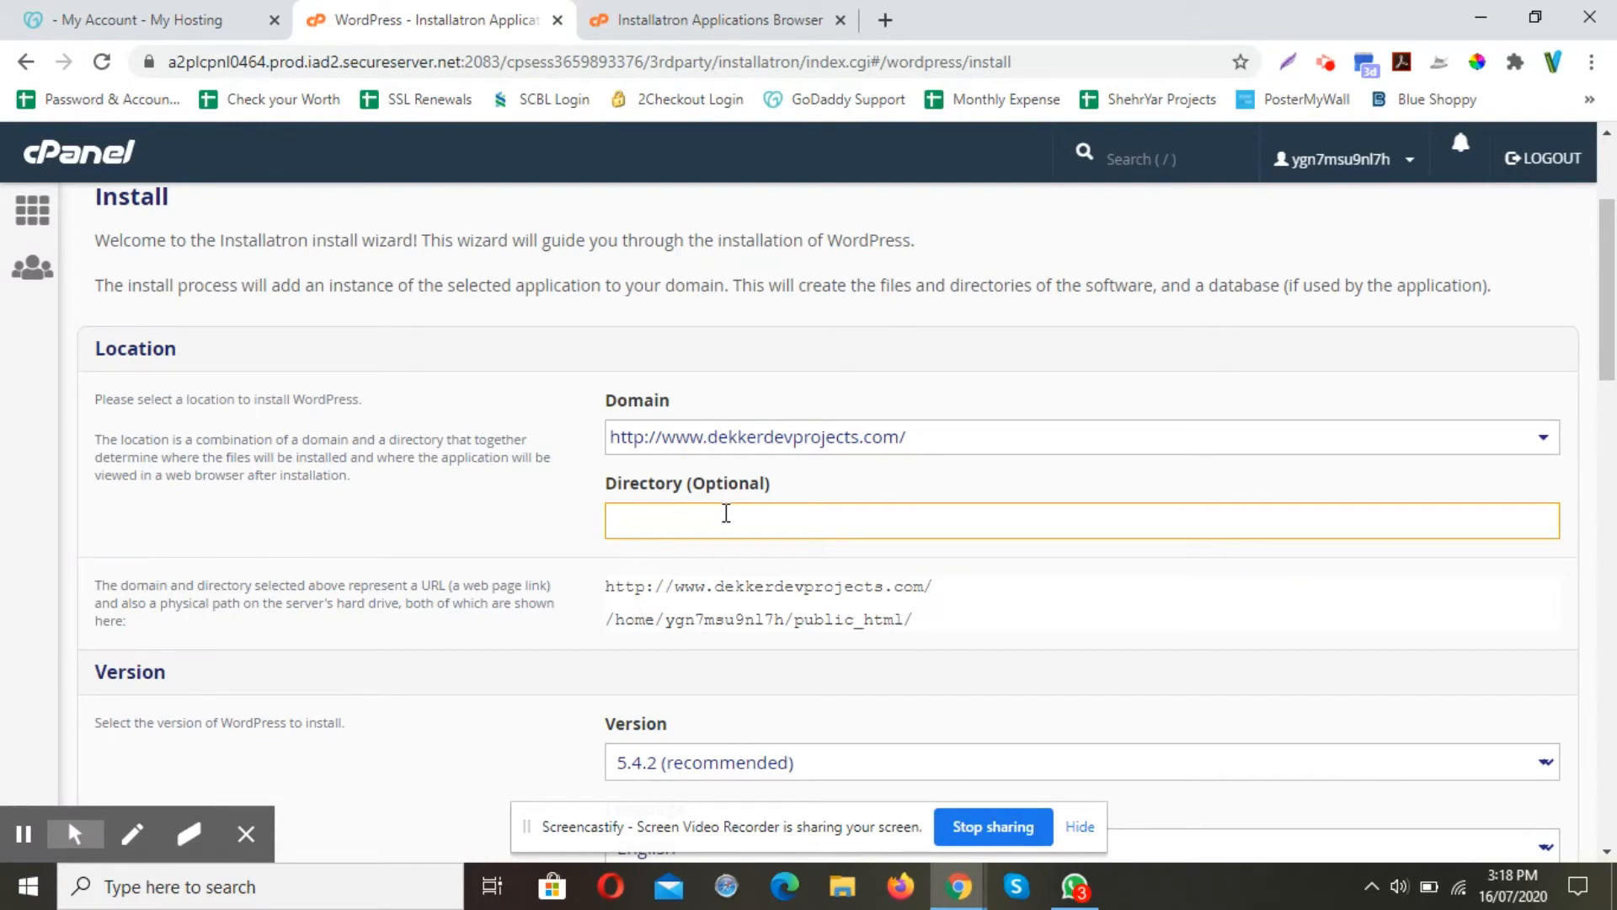
pyautogui.write('lakeshore')
pyautogui.hotkey('ctrl', 'a')
pyautogui.click(957, 675)
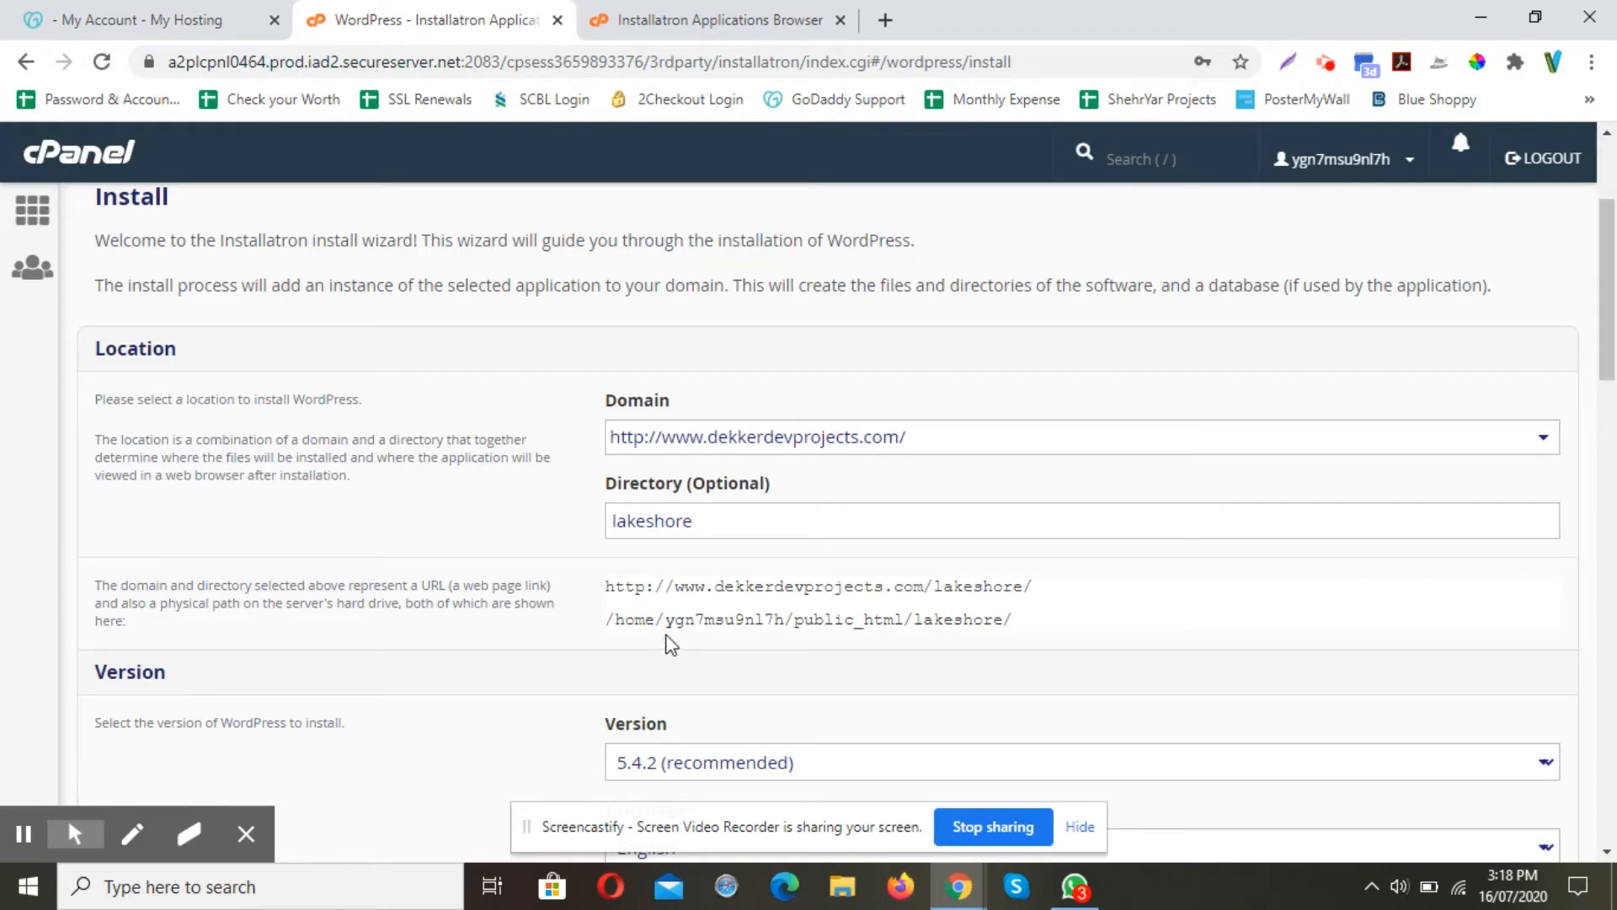
pyautogui.doubleClick(940, 620)
pyautogui.scroll(-5, 966, 644)
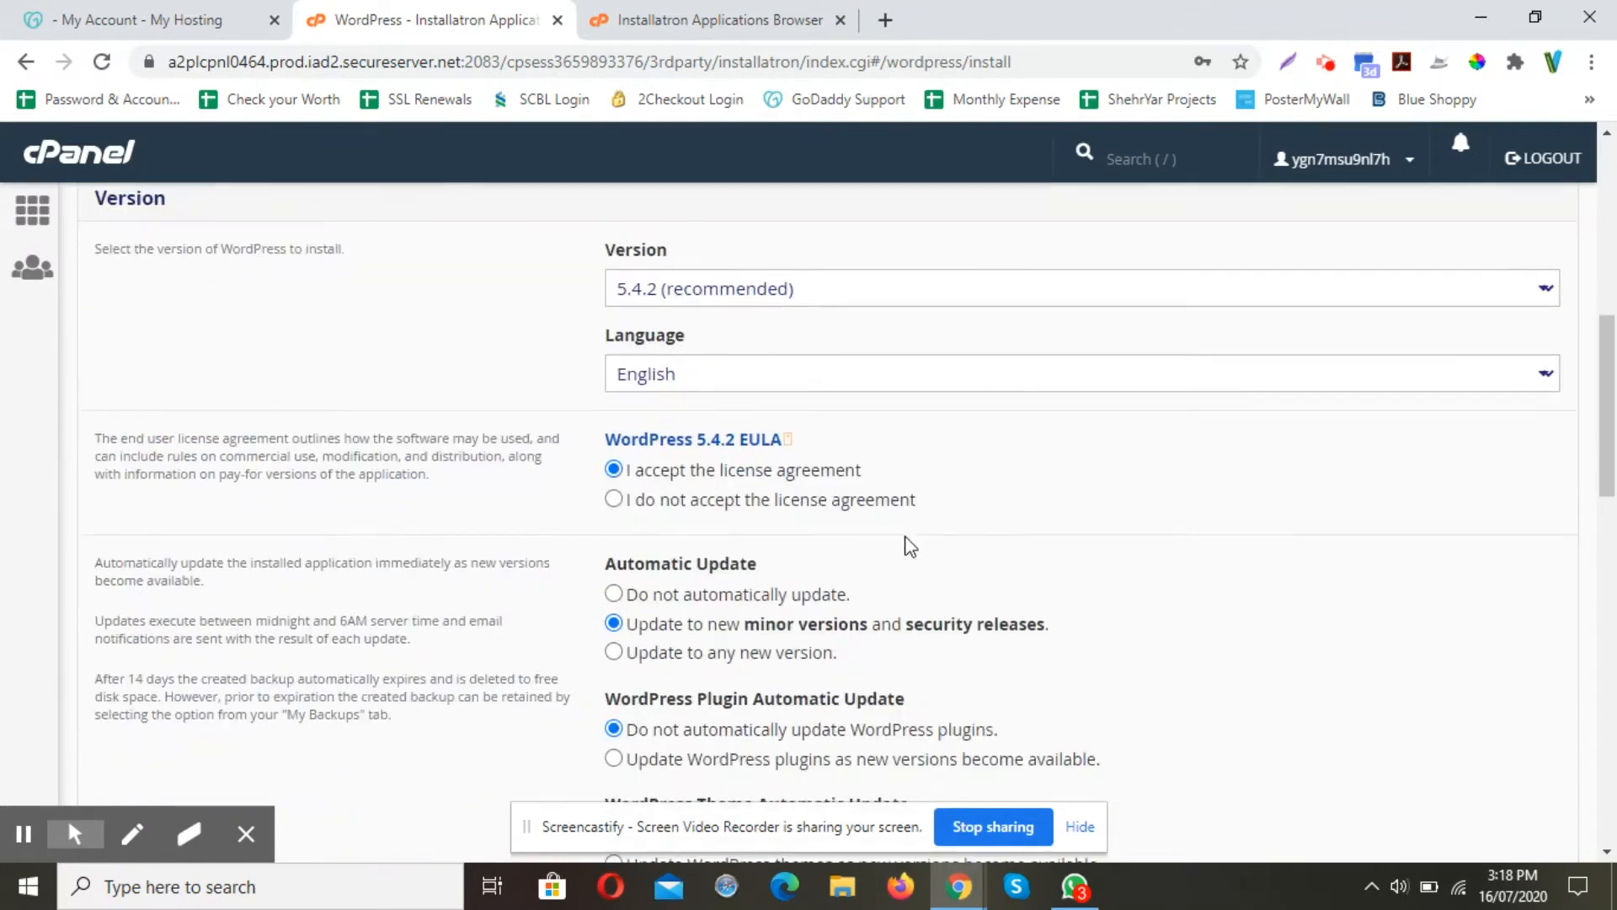
# Keep version 5.4.2 (recommended) and English as the install language
pyautogui.click(683, 295)
pyautogui.click(683, 295)
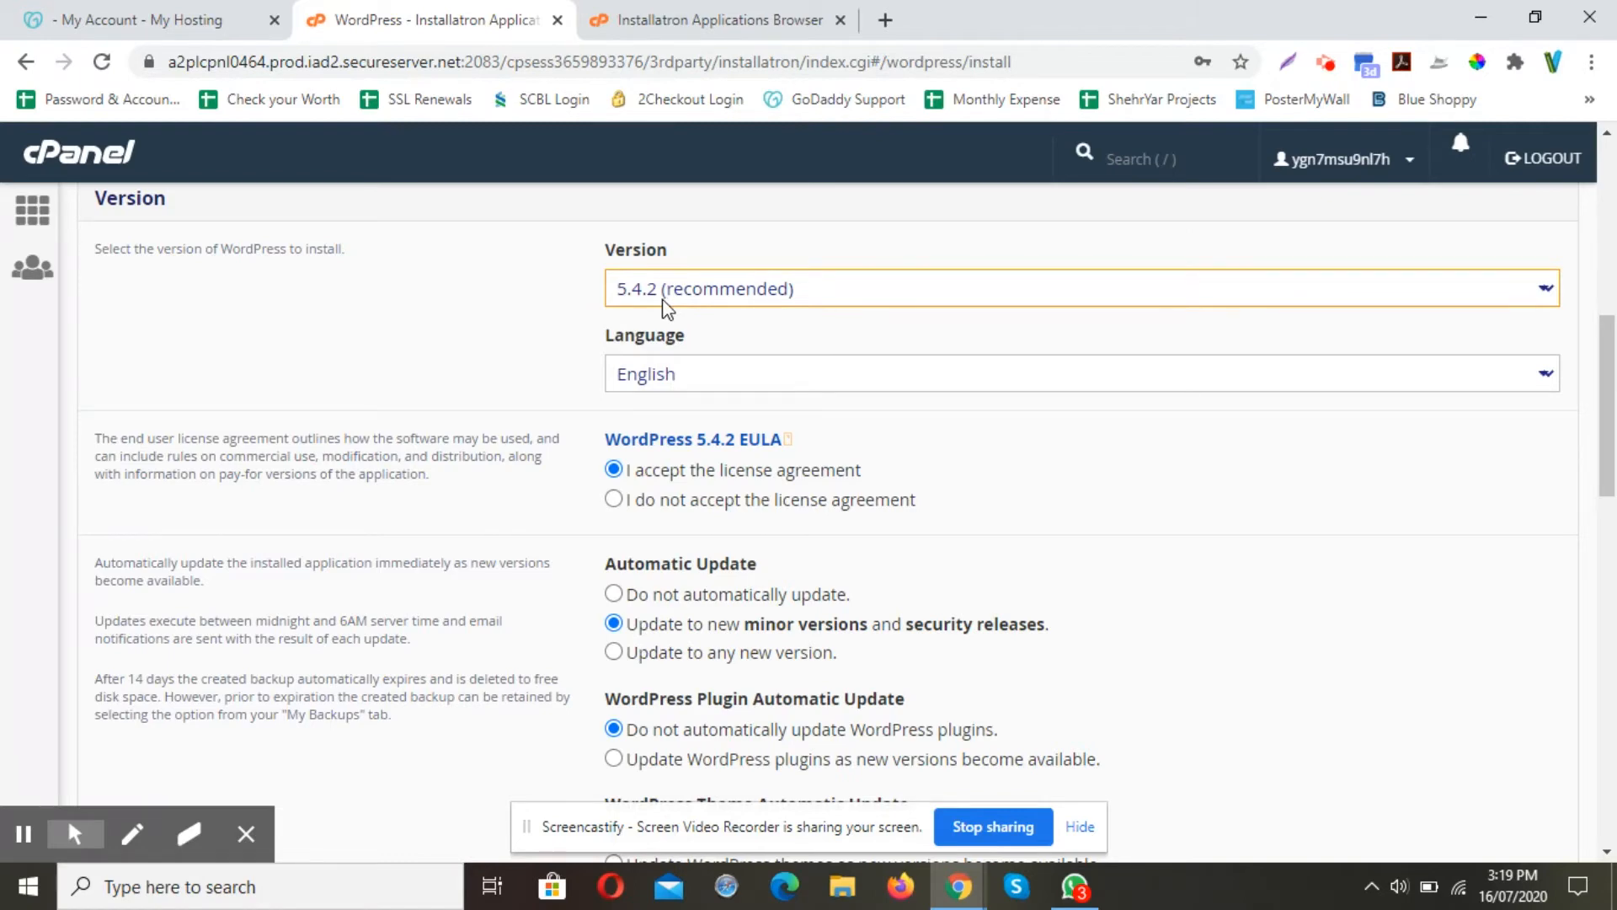
pyautogui.click(689, 381)
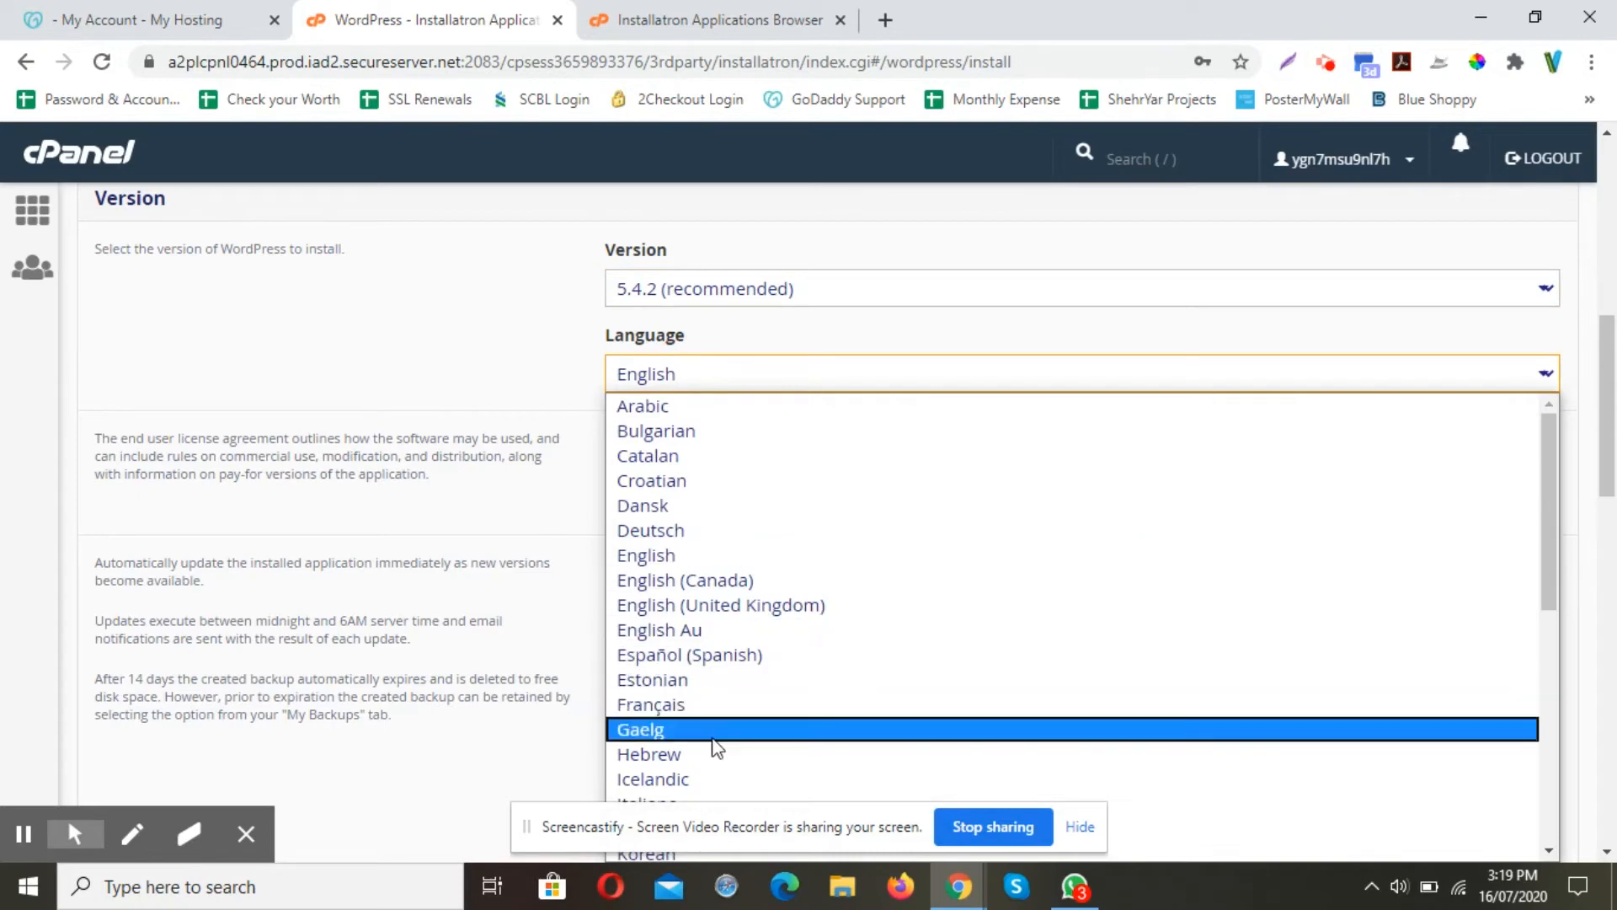
pyautogui.click(725, 383)
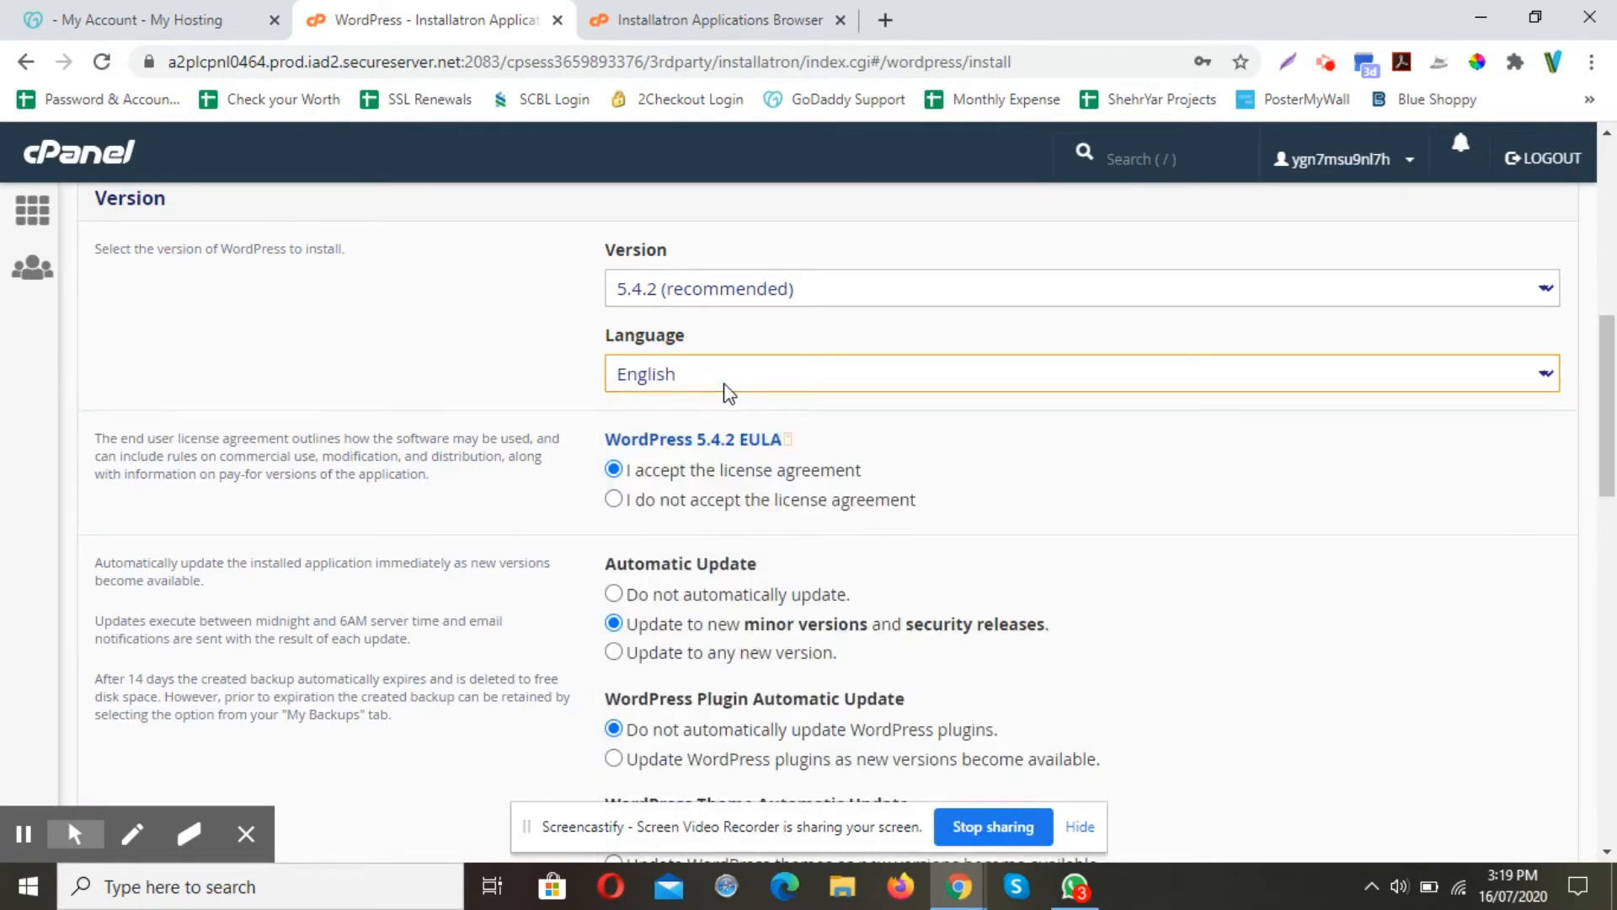
# Choose 'Do not automatically update' while leaving backups before updates enabled
pyautogui.scroll(-1, 913, 433)
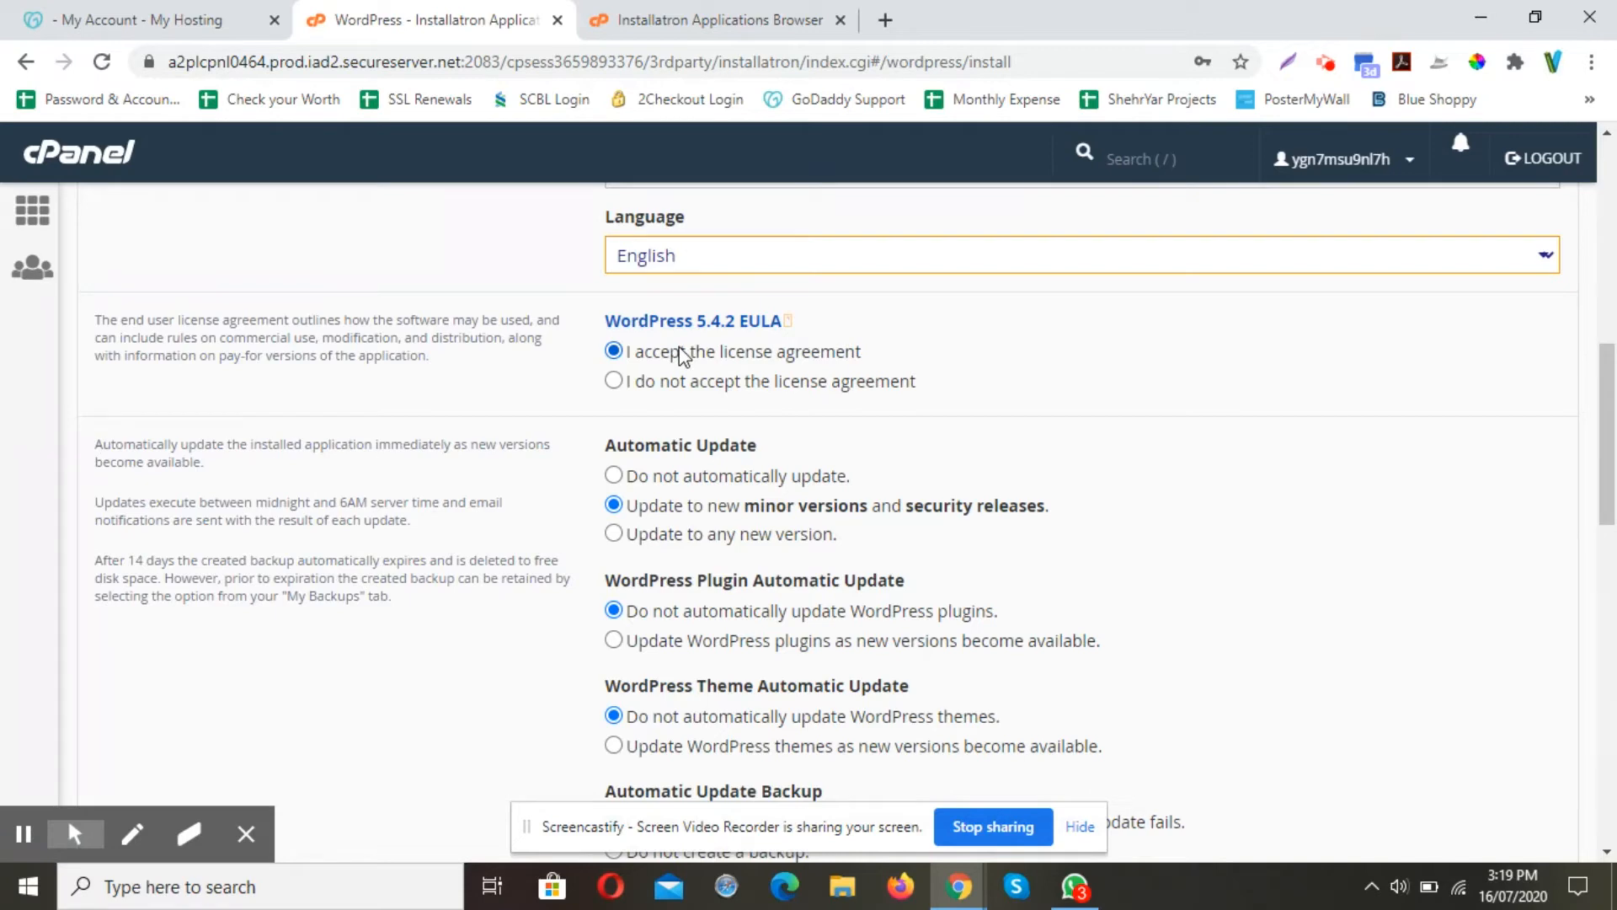
pyautogui.scroll(-1, 682, 354)
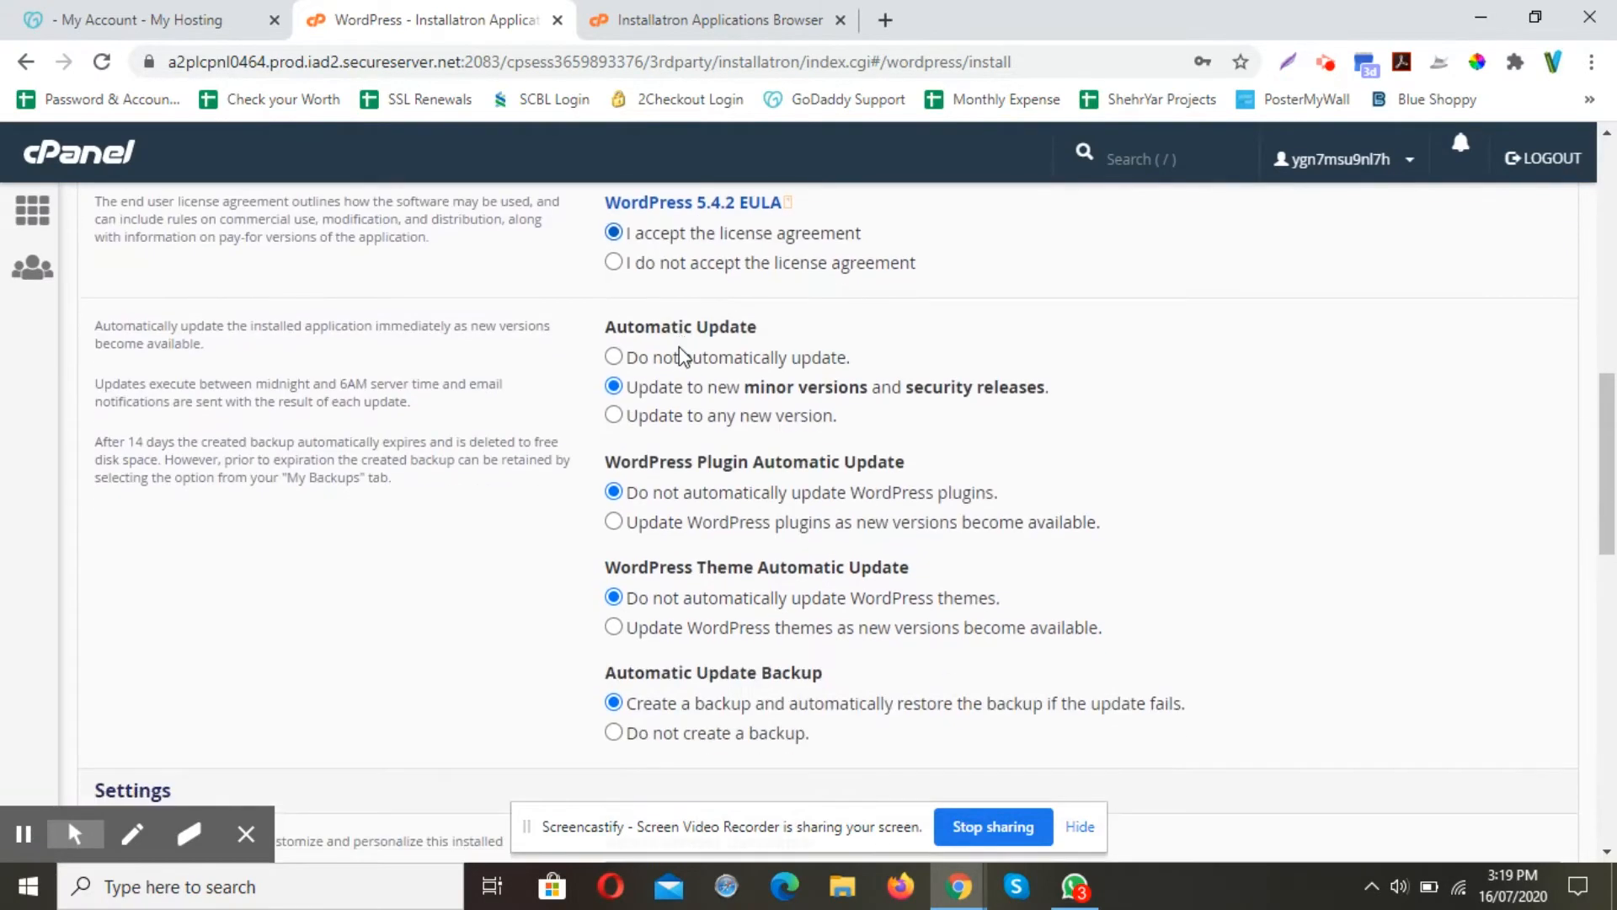
pyautogui.click(620, 358)
pyautogui.scroll(-2, 665, 413)
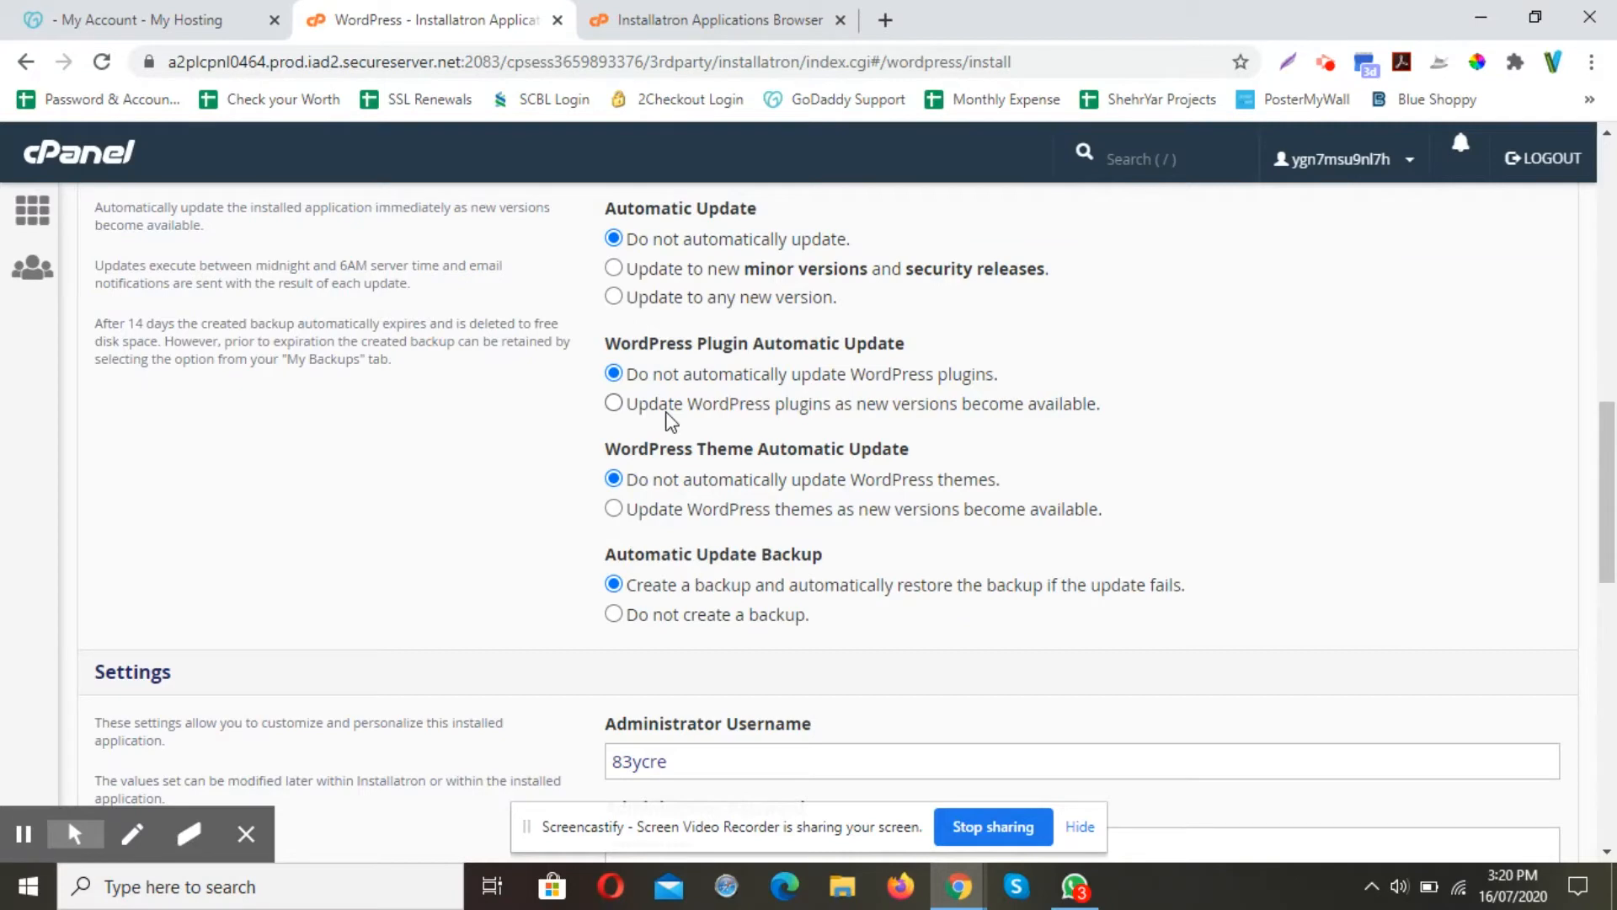
pyautogui.scroll(-1, 671, 422)
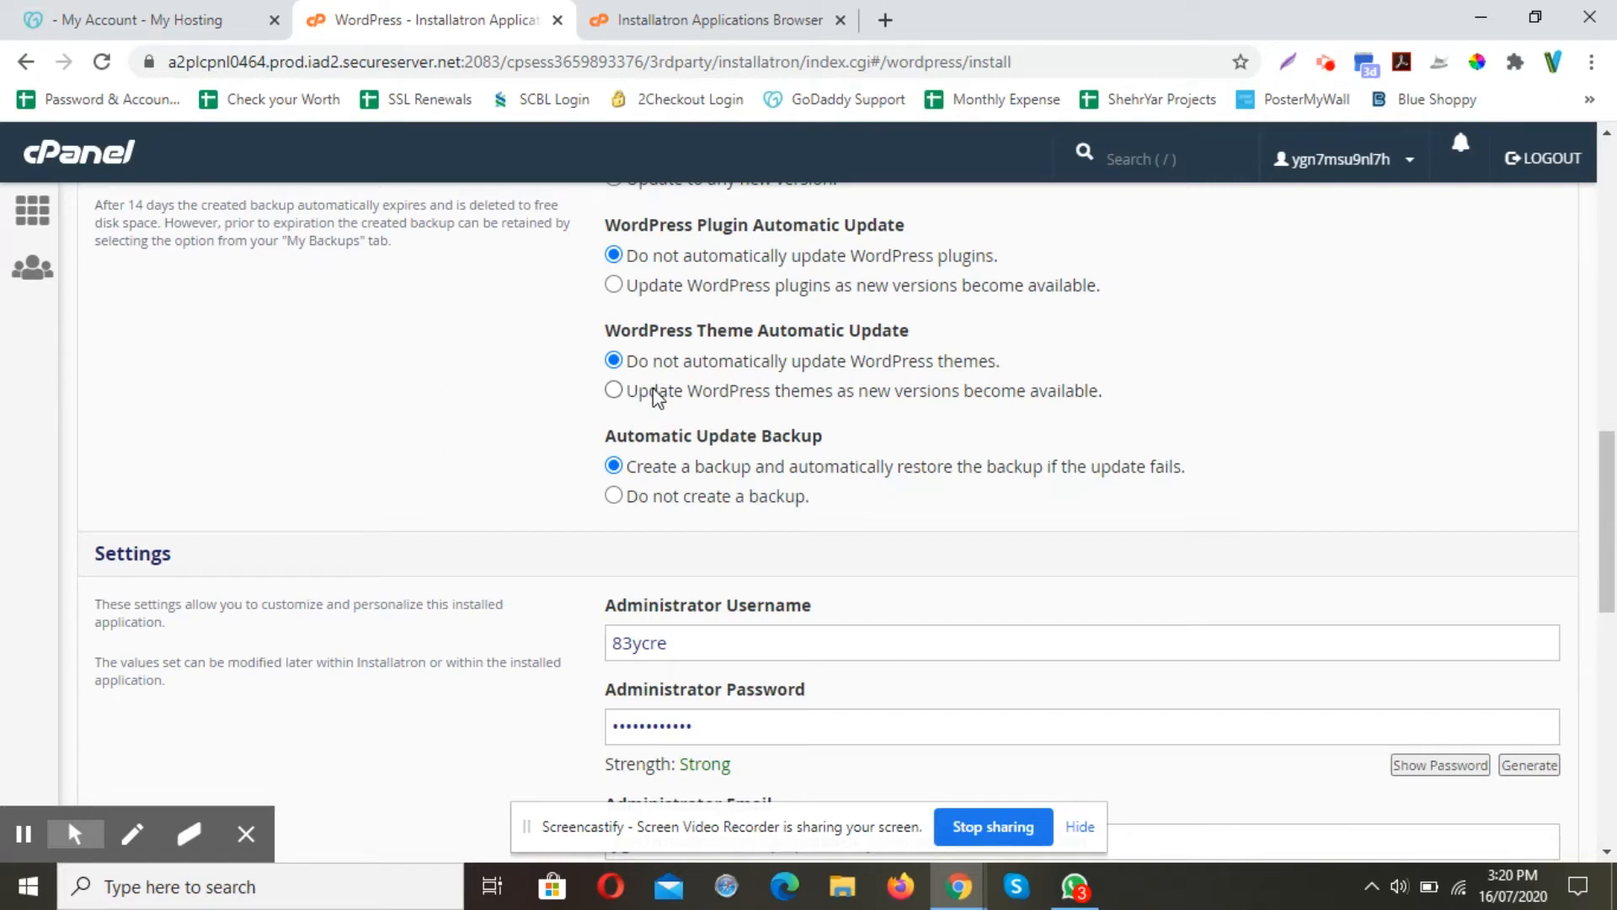
pyautogui.scroll(-1, 650, 389)
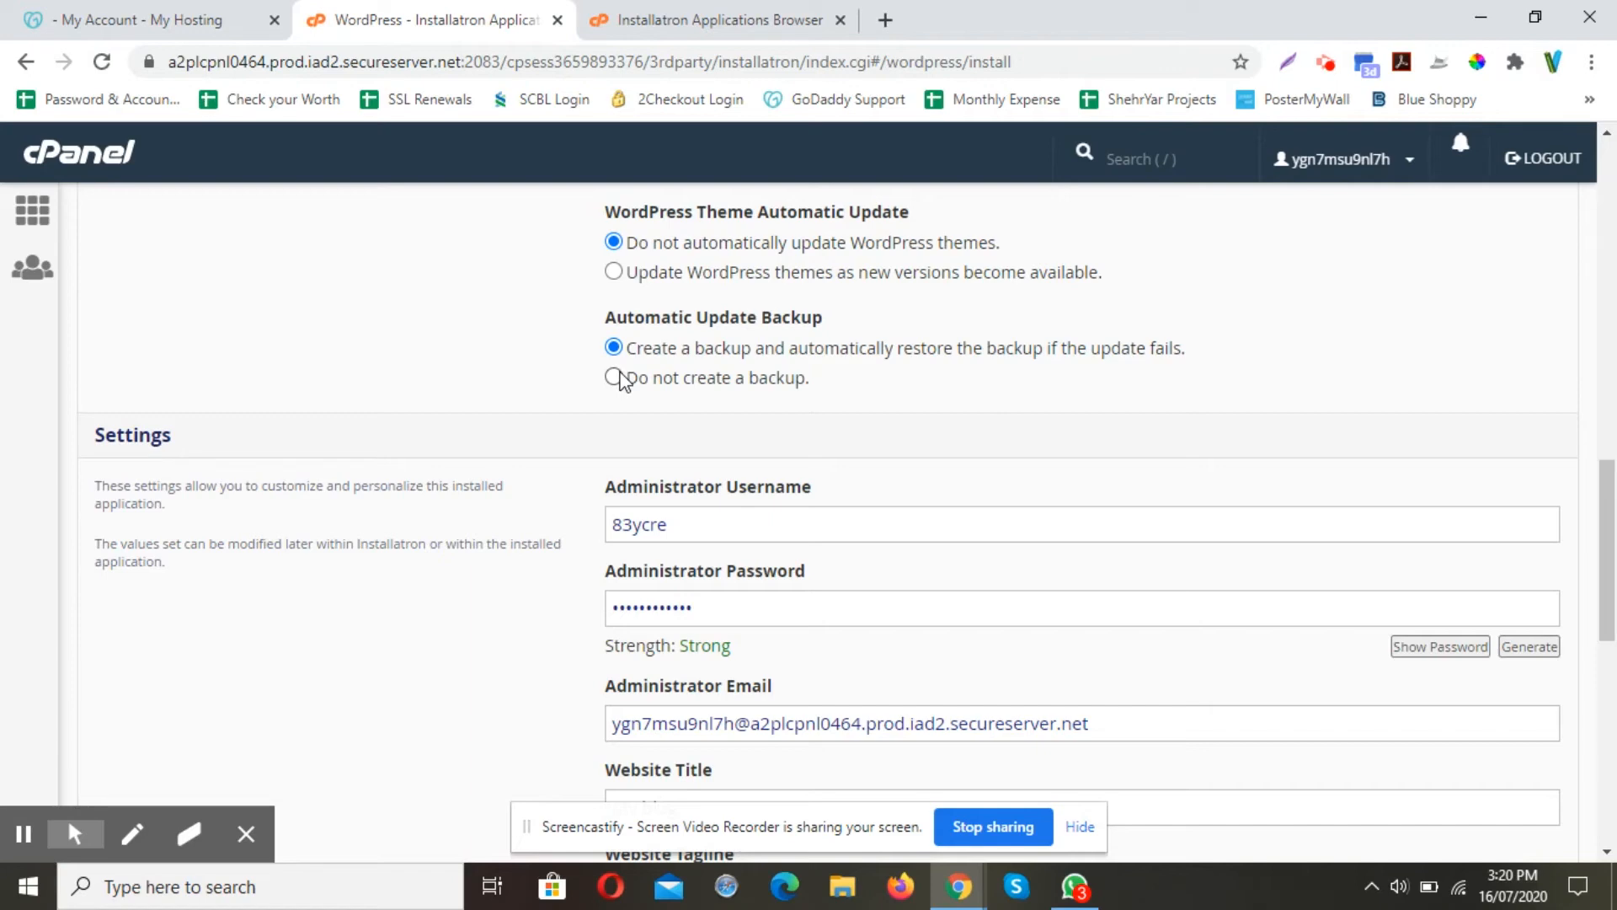
pyautogui.click(615, 380)
pyautogui.click(614, 348)
# Change the administrator username to admin
pyautogui.scroll(-1, 720, 354)
pyautogui.click(704, 406)
pyautogui.doubleClick(708, 410)
pyautogui.write('admin')
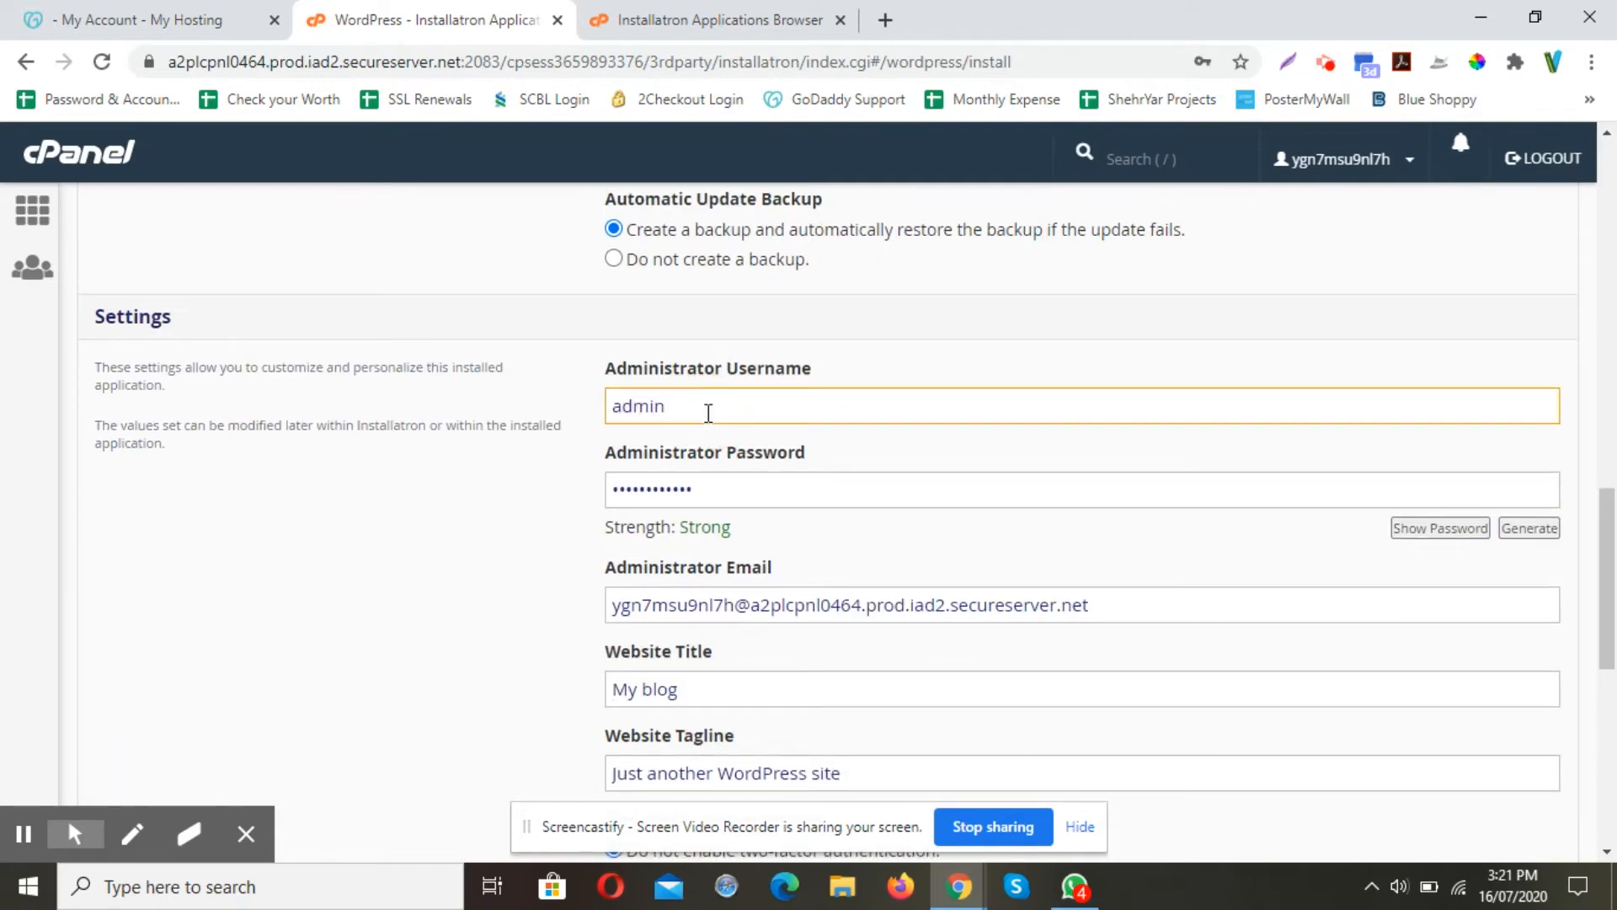
# Generate a new strong administrator password shown in plain text, then search Start for Notepad
pyautogui.click(758, 487)
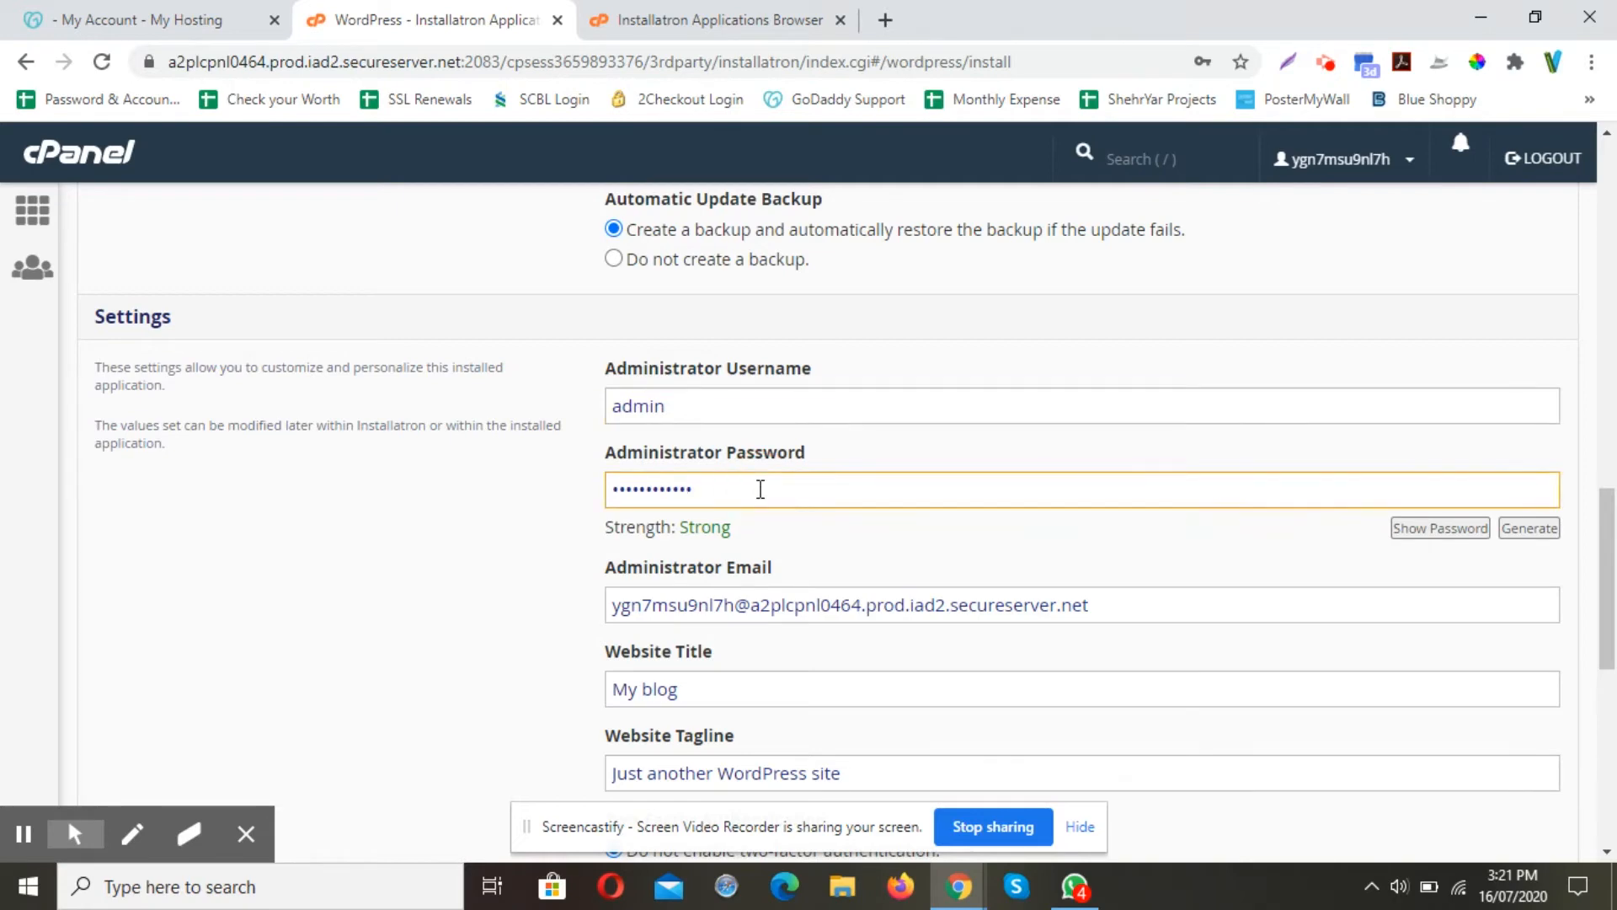
pyautogui.doubleClick(760, 489)
pyautogui.click(1436, 528)
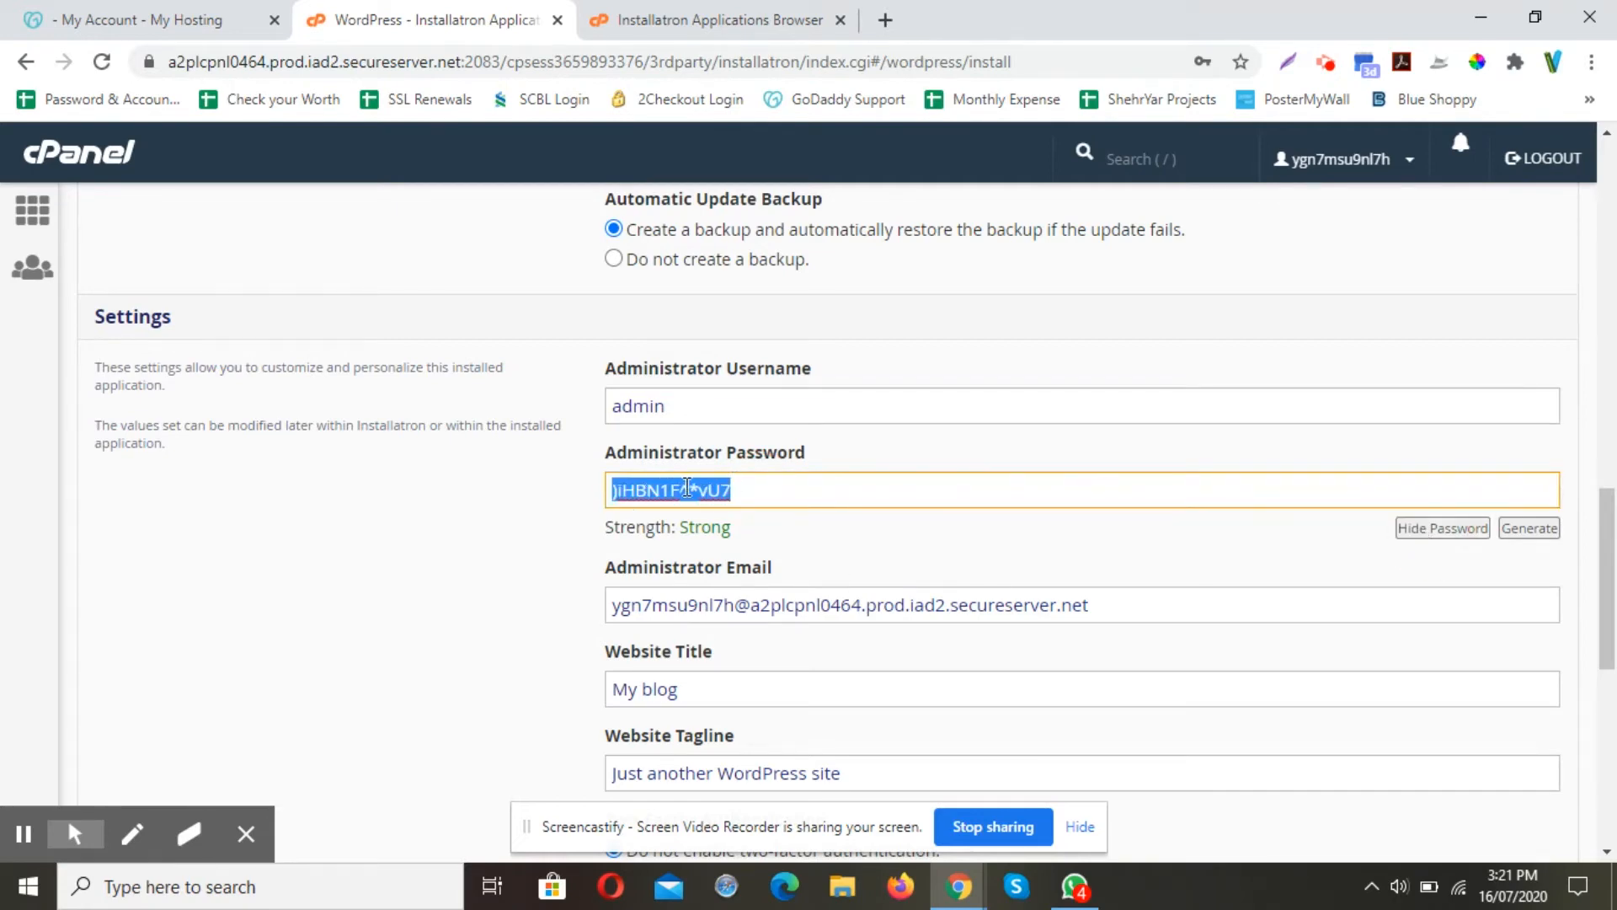
pyautogui.click(1550, 531)
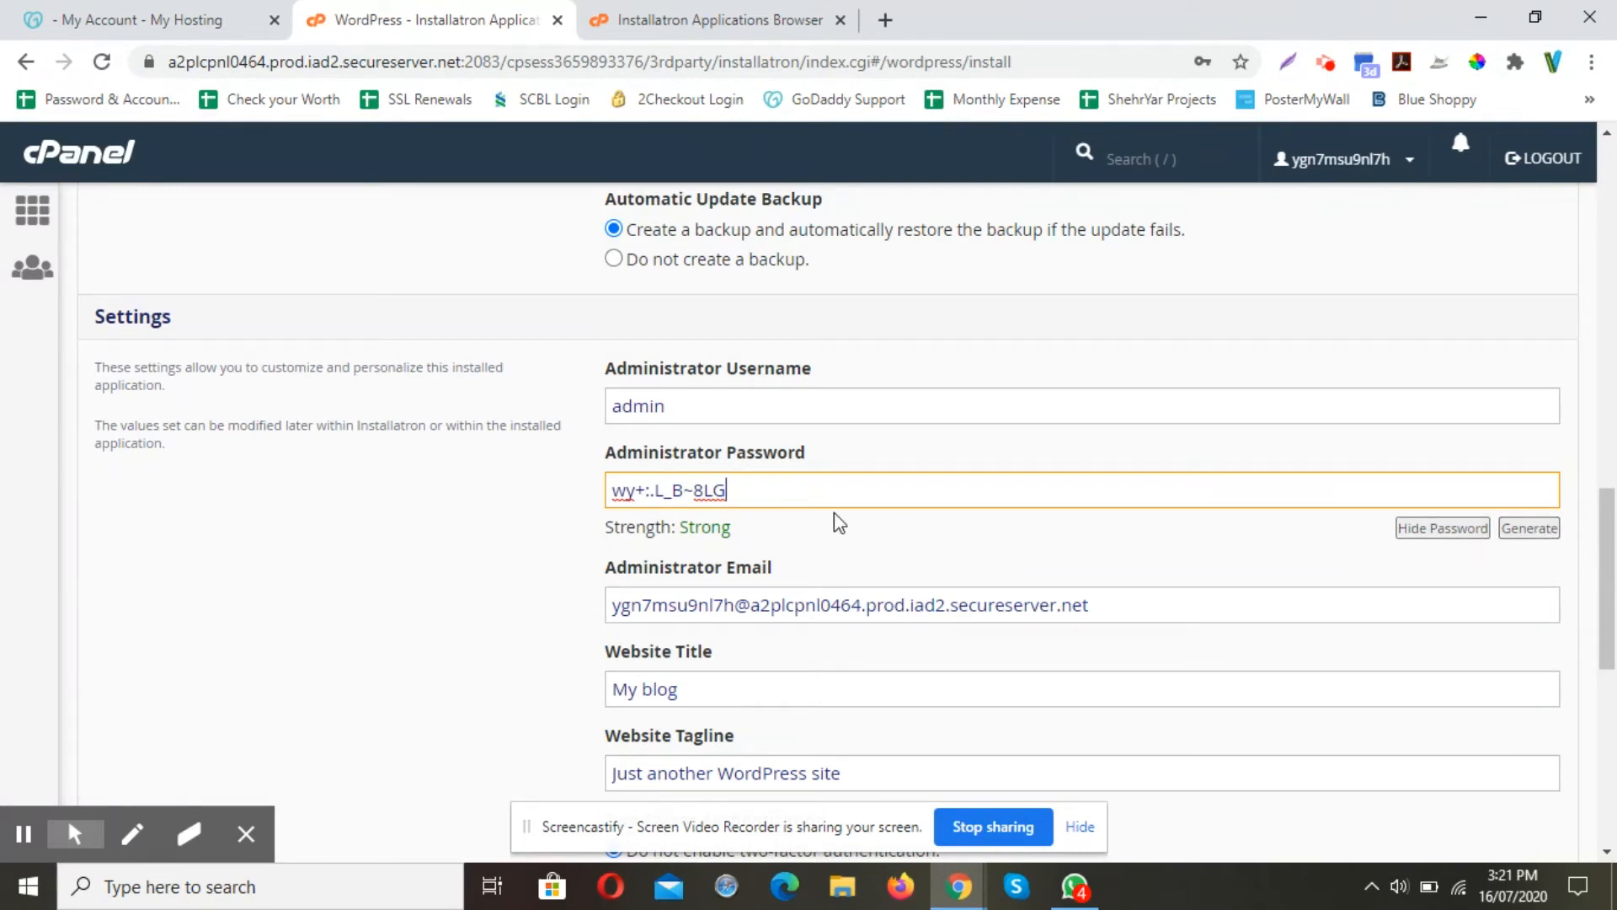
pyautogui.press('super')
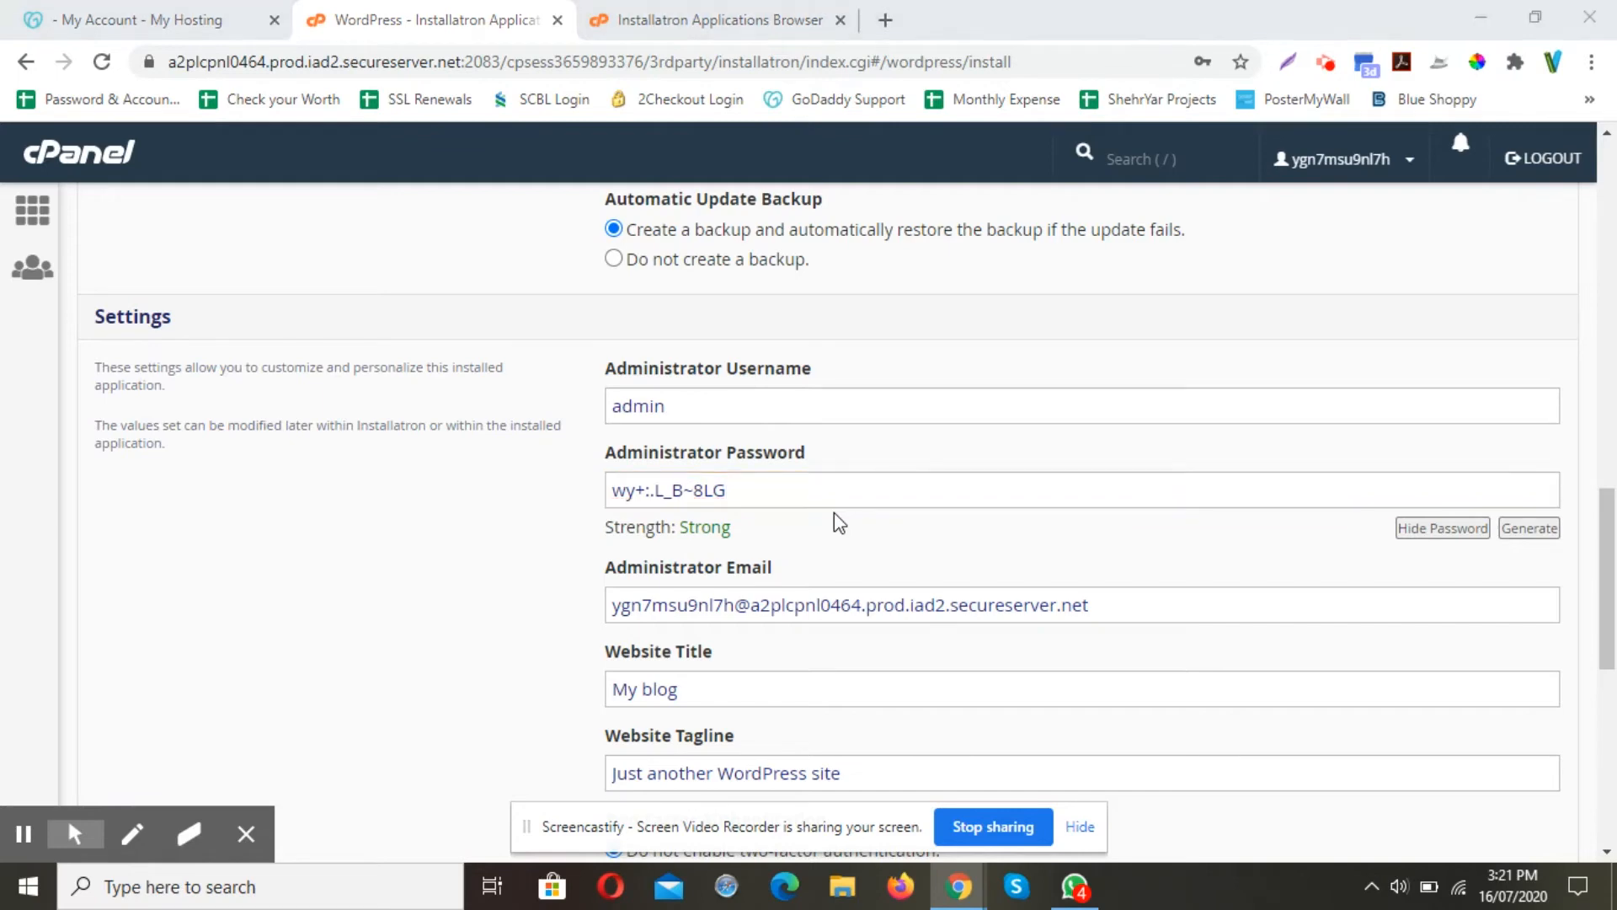
pyautogui.write('note')
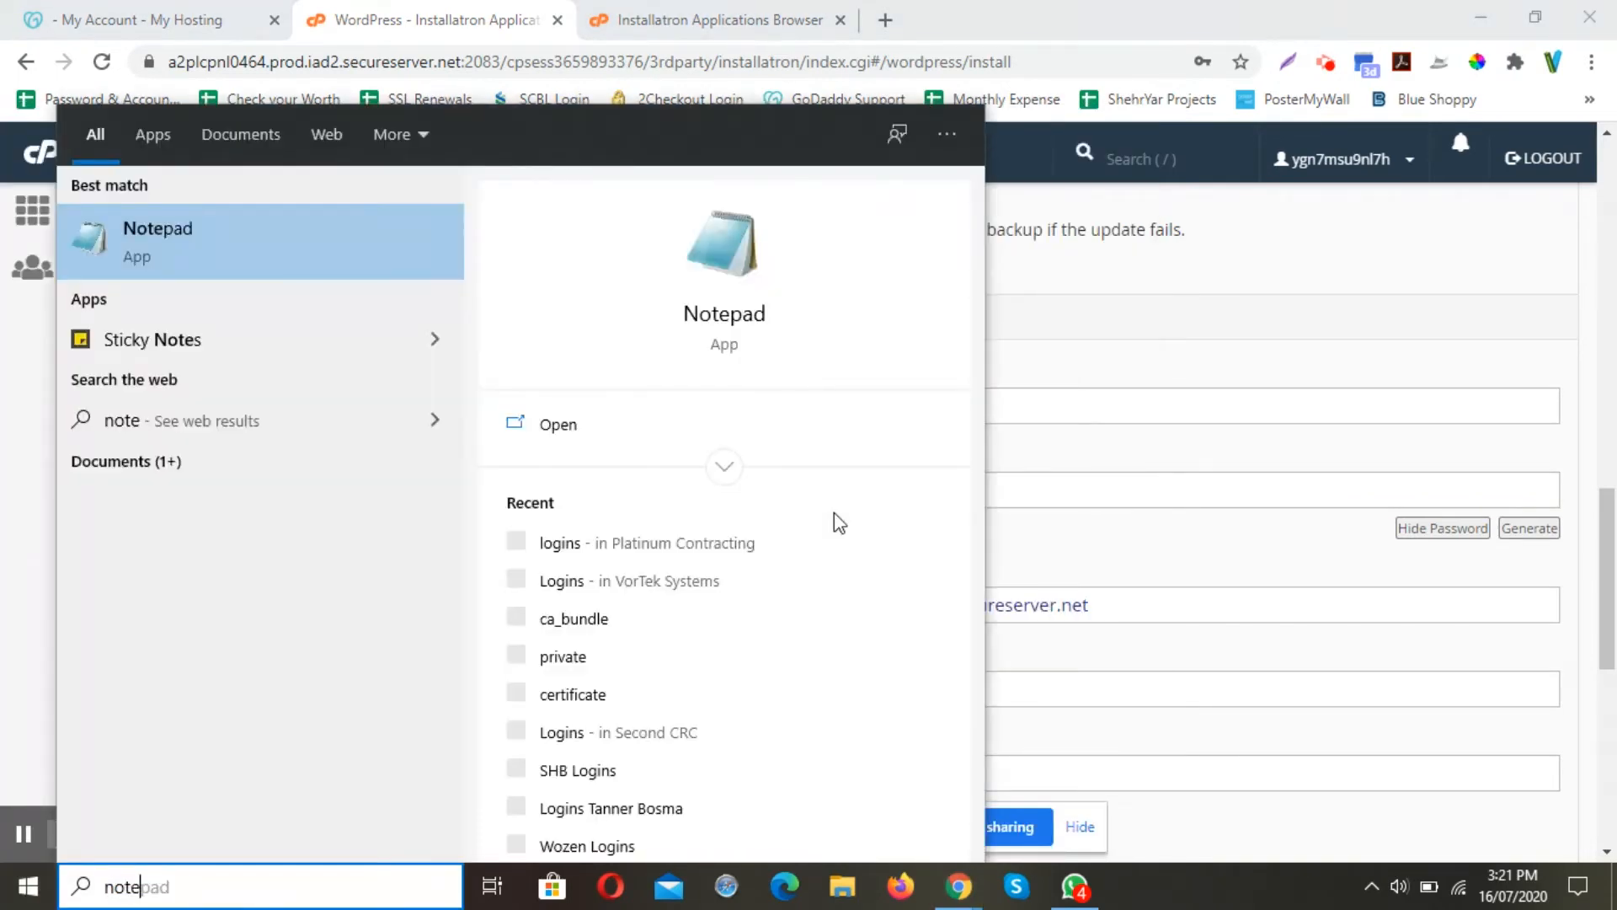
# Launch Notepad and paste the administrator username admin into the note
pyautogui.press('Return')
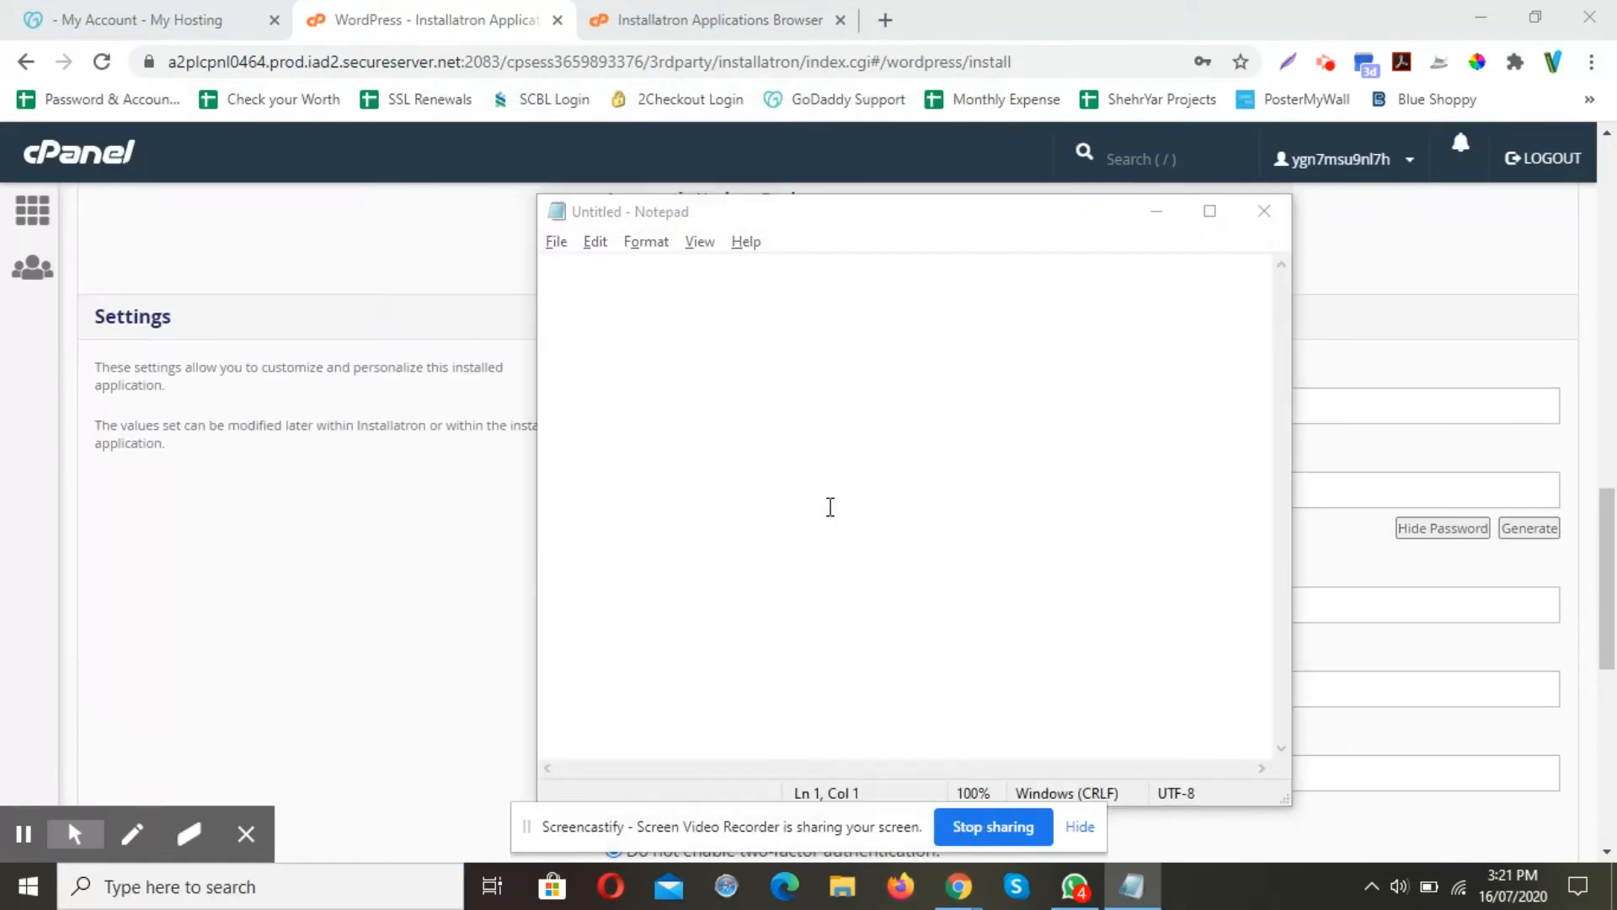
pyautogui.hotkey('alt', 'Tab')
pyautogui.click(703, 412)
pyautogui.hotkey('ctrl', 'a')
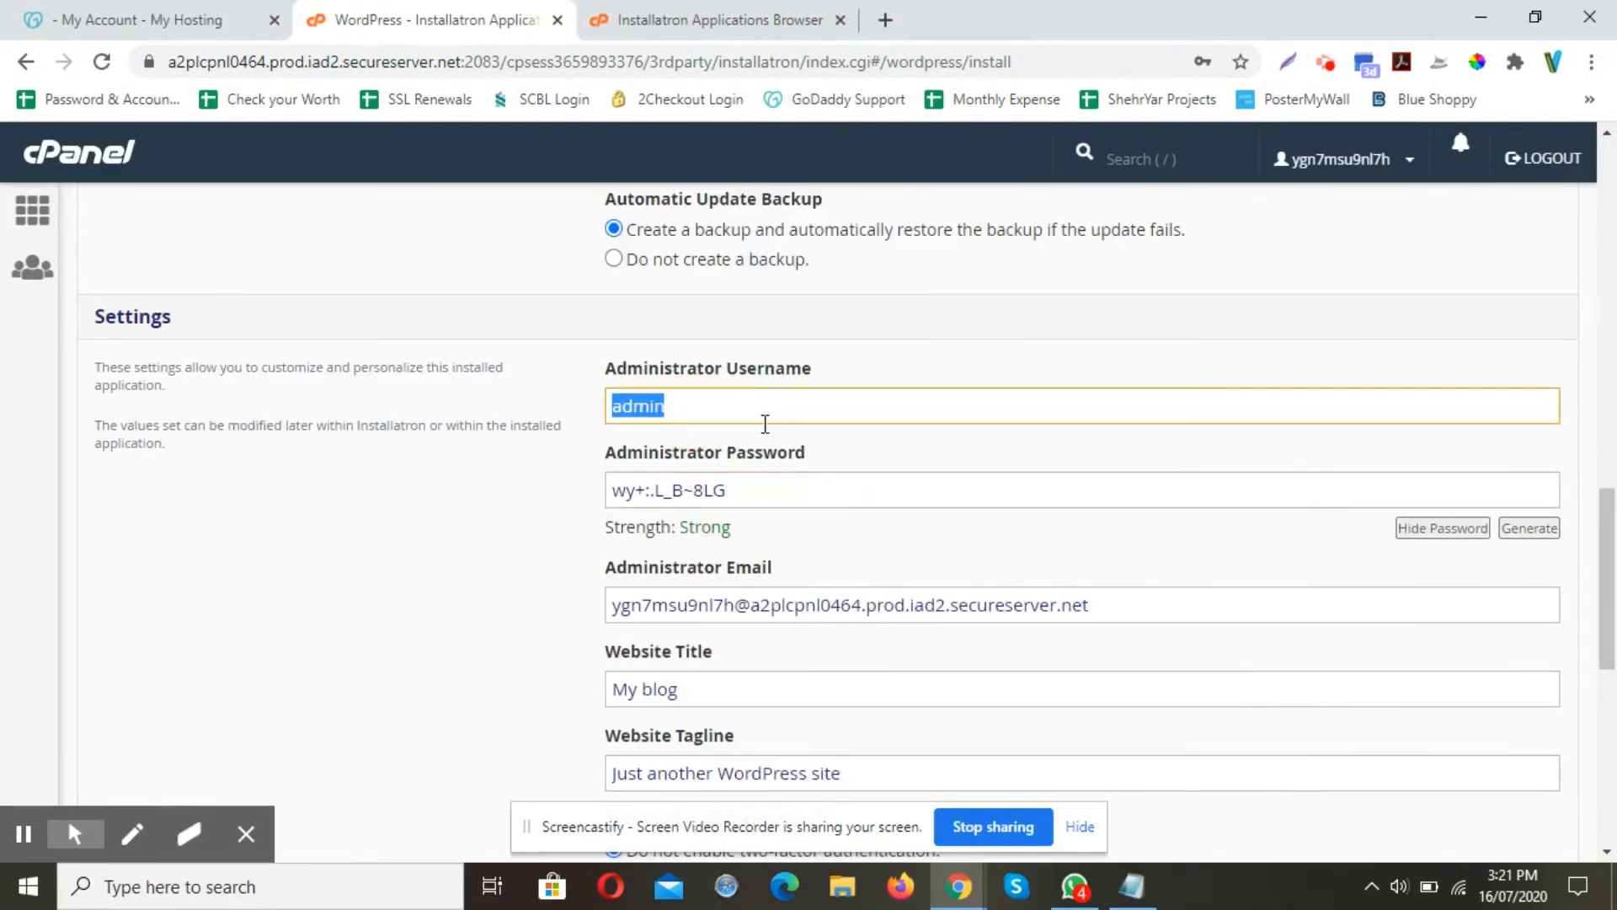
pyautogui.hotkey('ctrl', 'c')
pyautogui.hotkey('alt', 'Tab')
pyautogui.hotkey('ctrl', 'v')
pyautogui.press('Return')
# Paste the generated administrator password below the username and add a blank line on top
pyautogui.hotkey('alt', 'Tab')
pyautogui.click(768, 491)
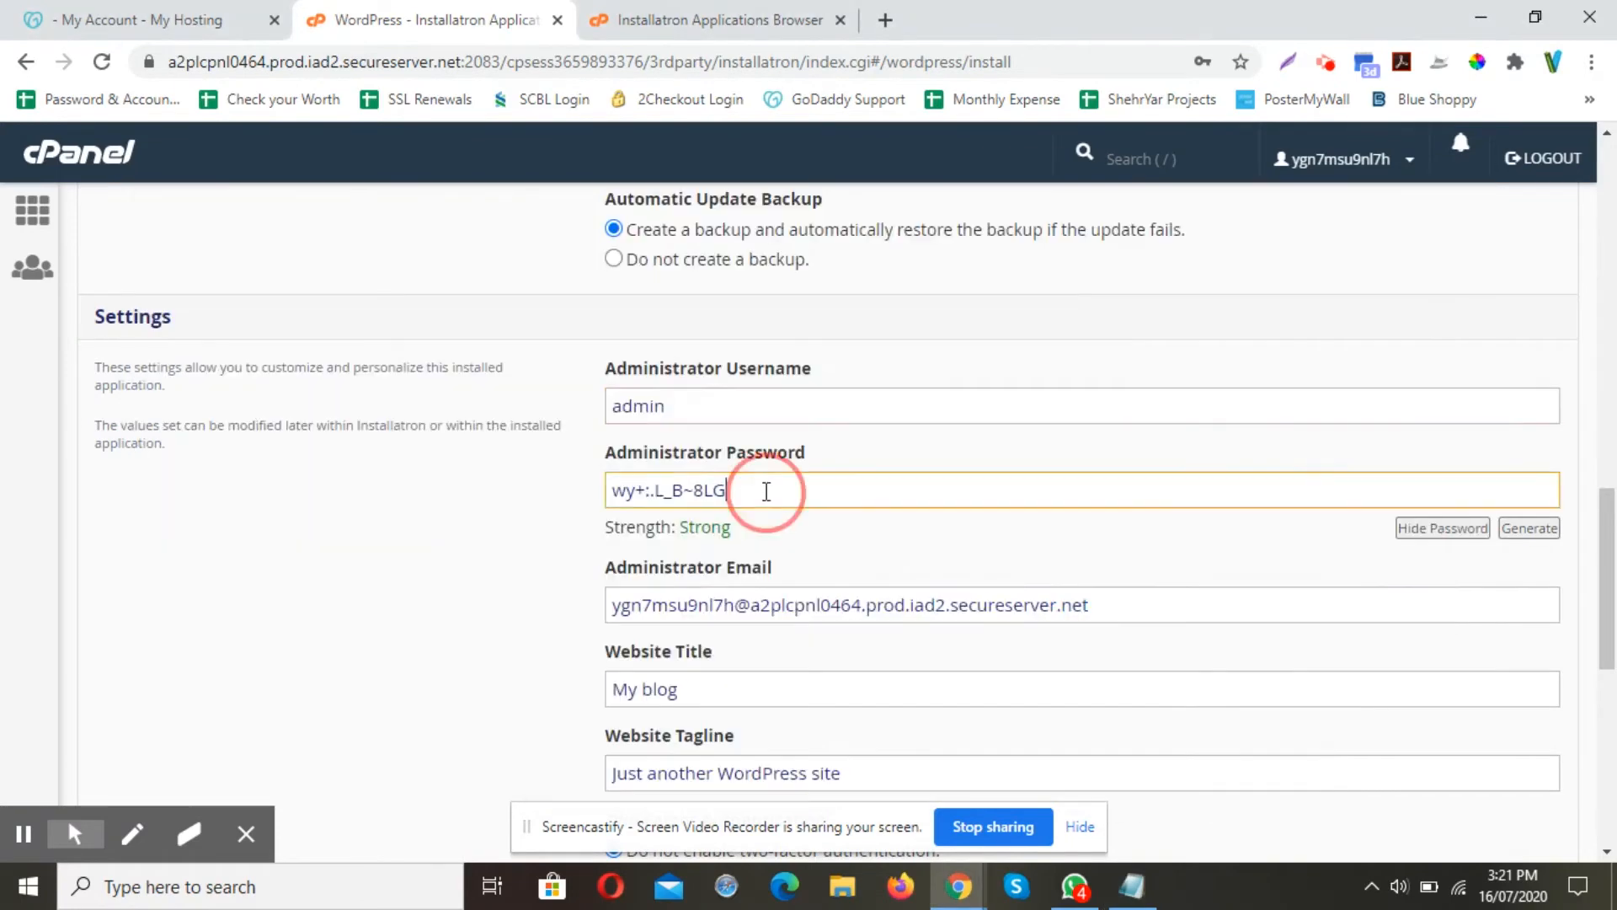
pyautogui.hotkey('ctrl', 'a')
pyautogui.hotkey('ctrl', 'c')
pyautogui.hotkey('alt', 'Tab')
pyautogui.hotkey('ctrl', 'v')
pyautogui.hotkey('ctrl', 'Home')
pyautogui.press('Return')
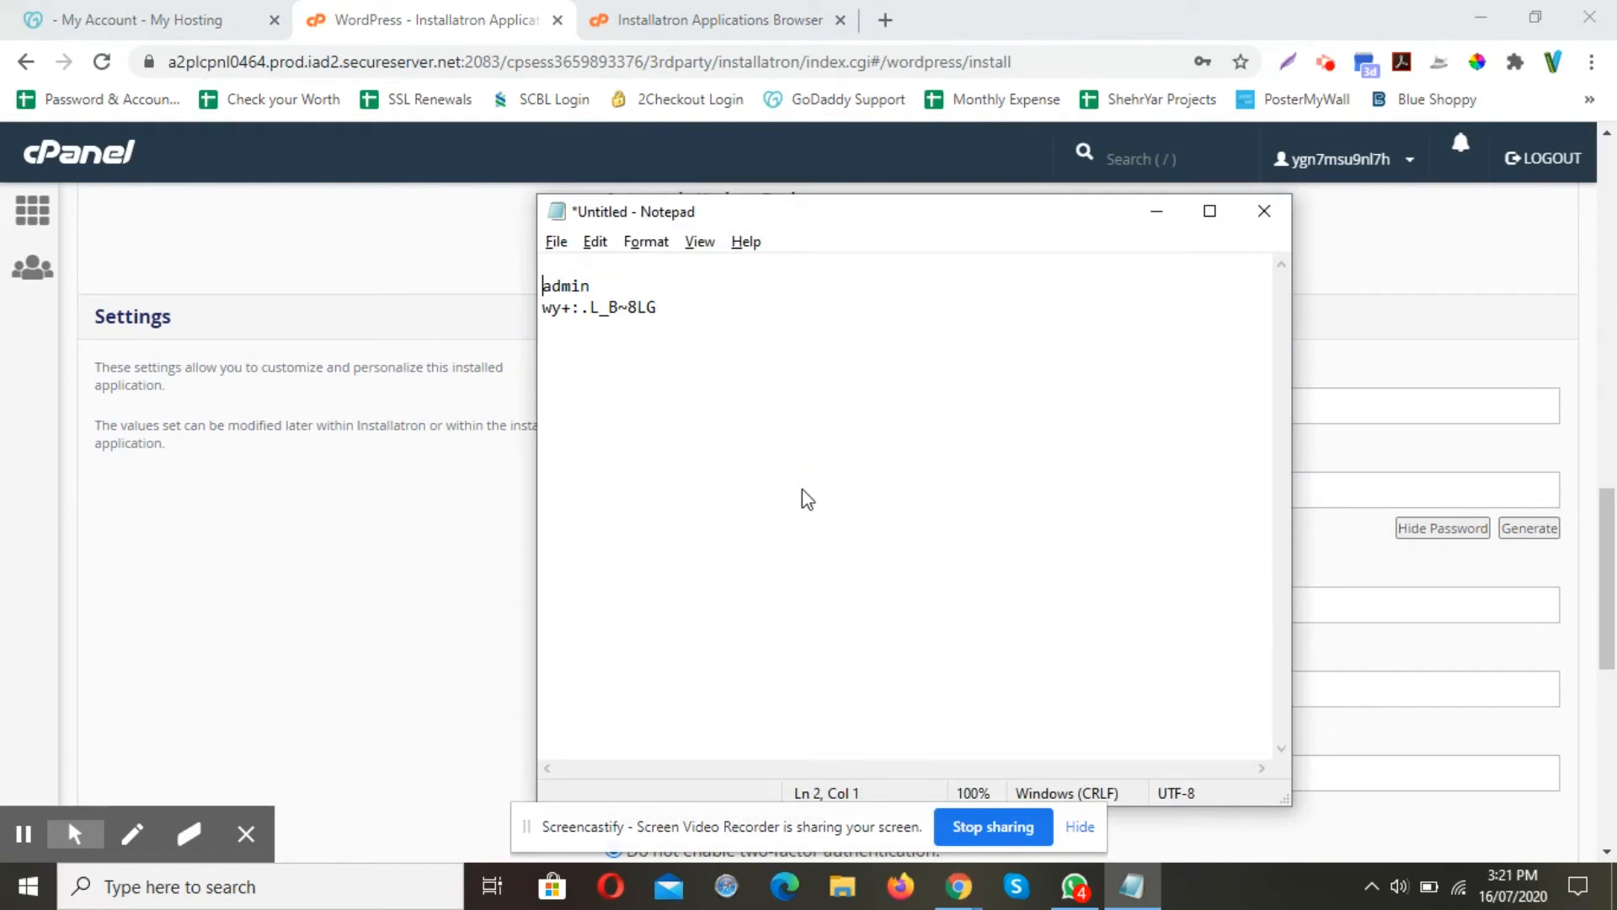
pyautogui.press('Up')
pyautogui.hotkey('alt', 'Tab')
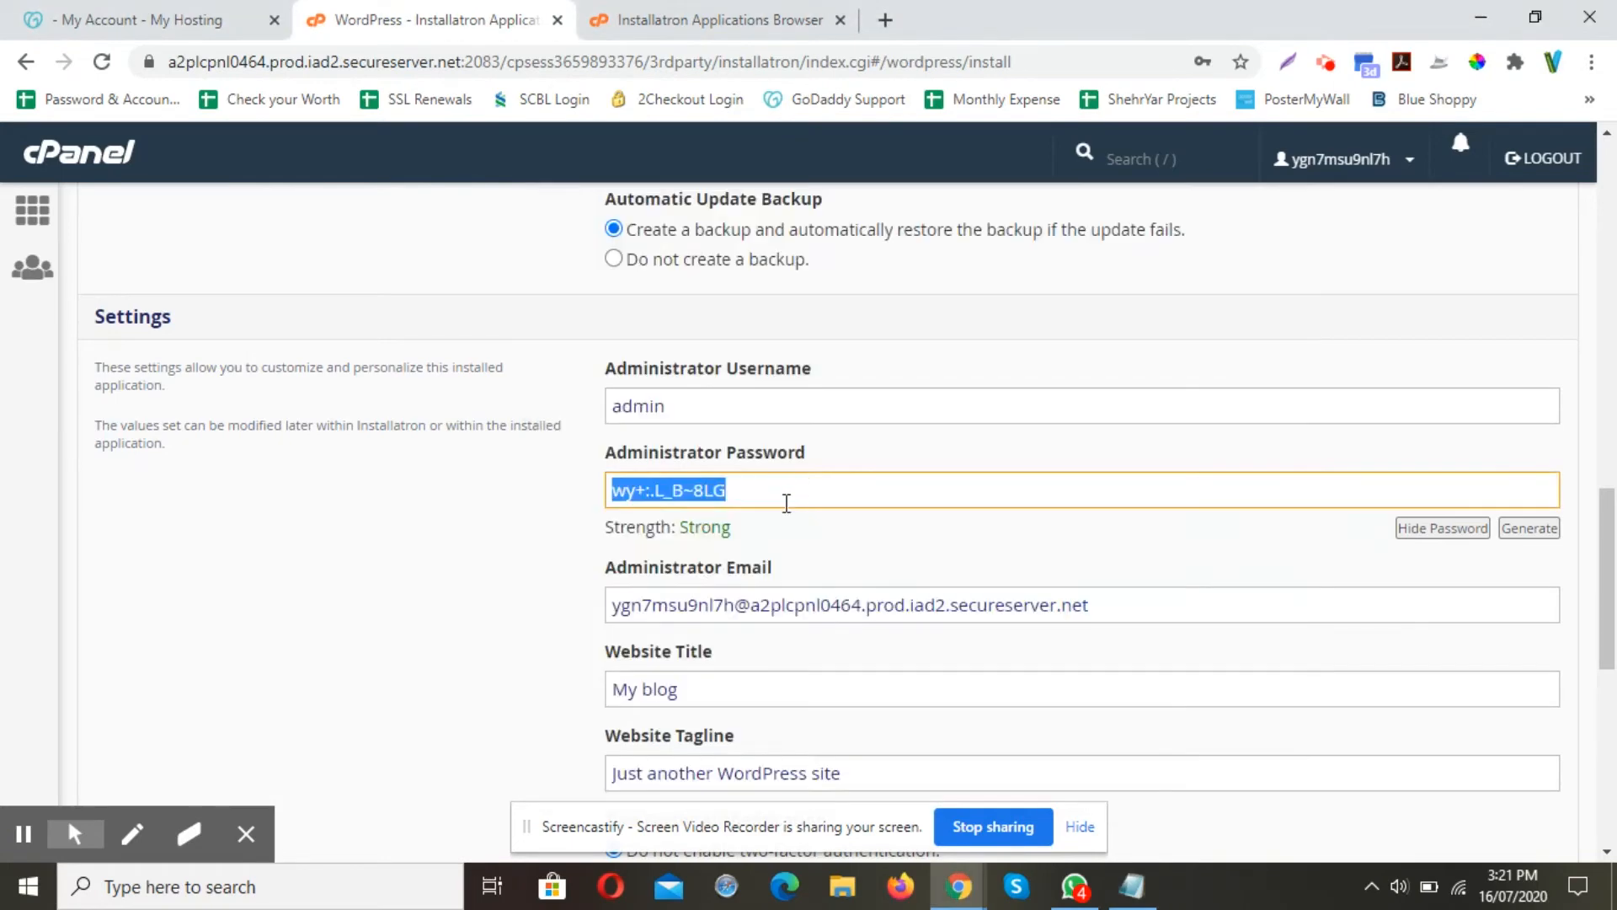
pyautogui.scroll(-2, 842, 471)
pyautogui.tripleClick(937, 377)
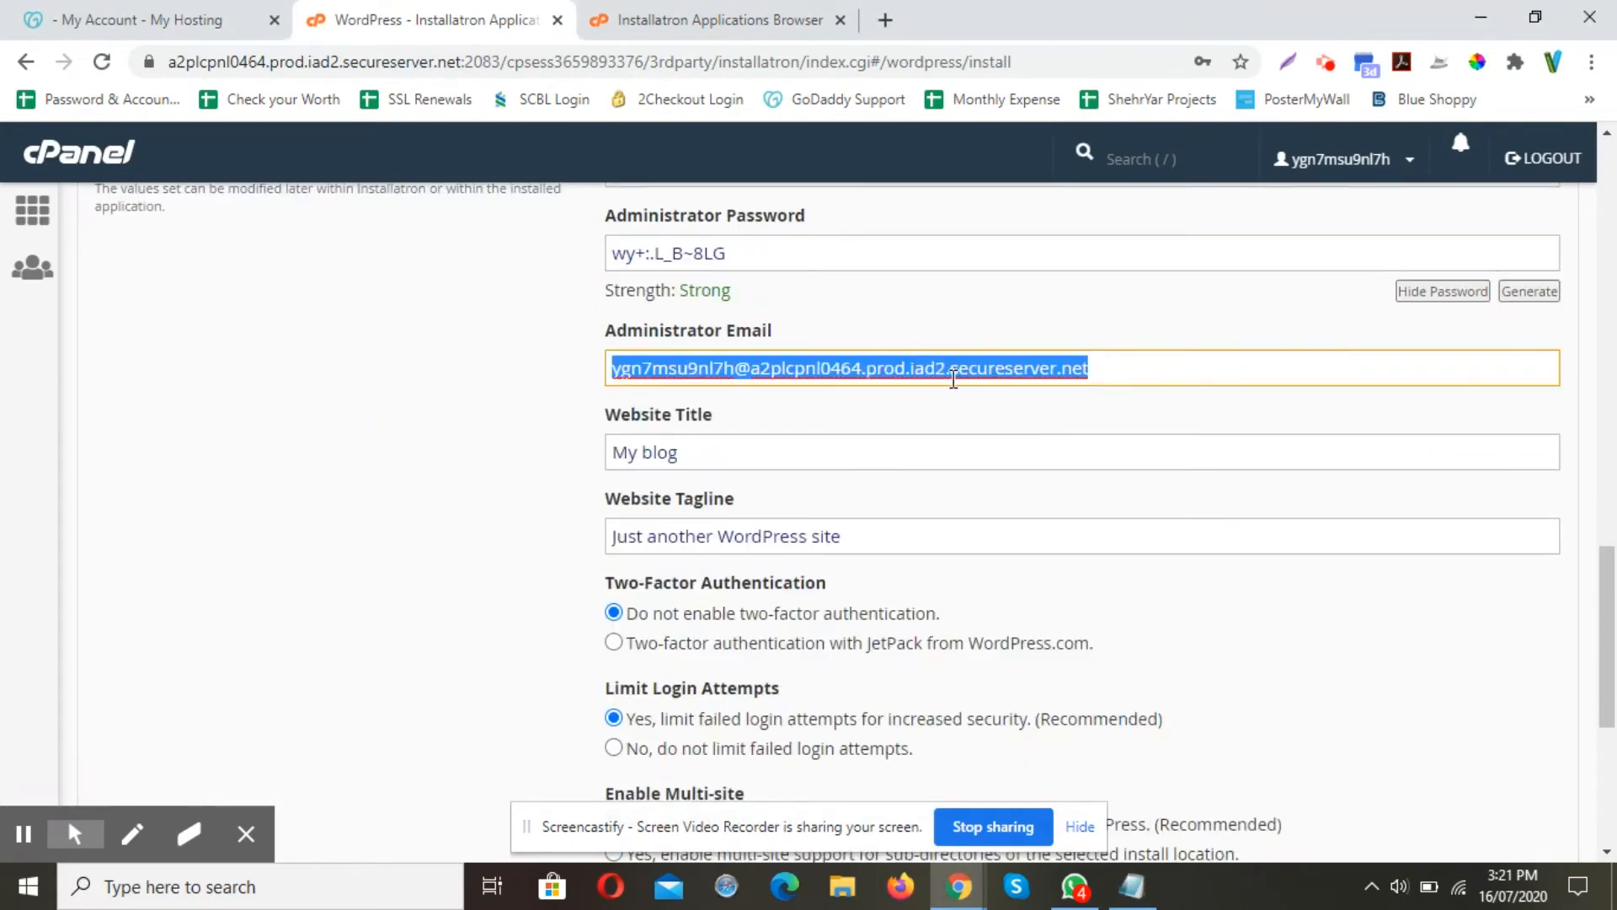
pyautogui.write('rich')
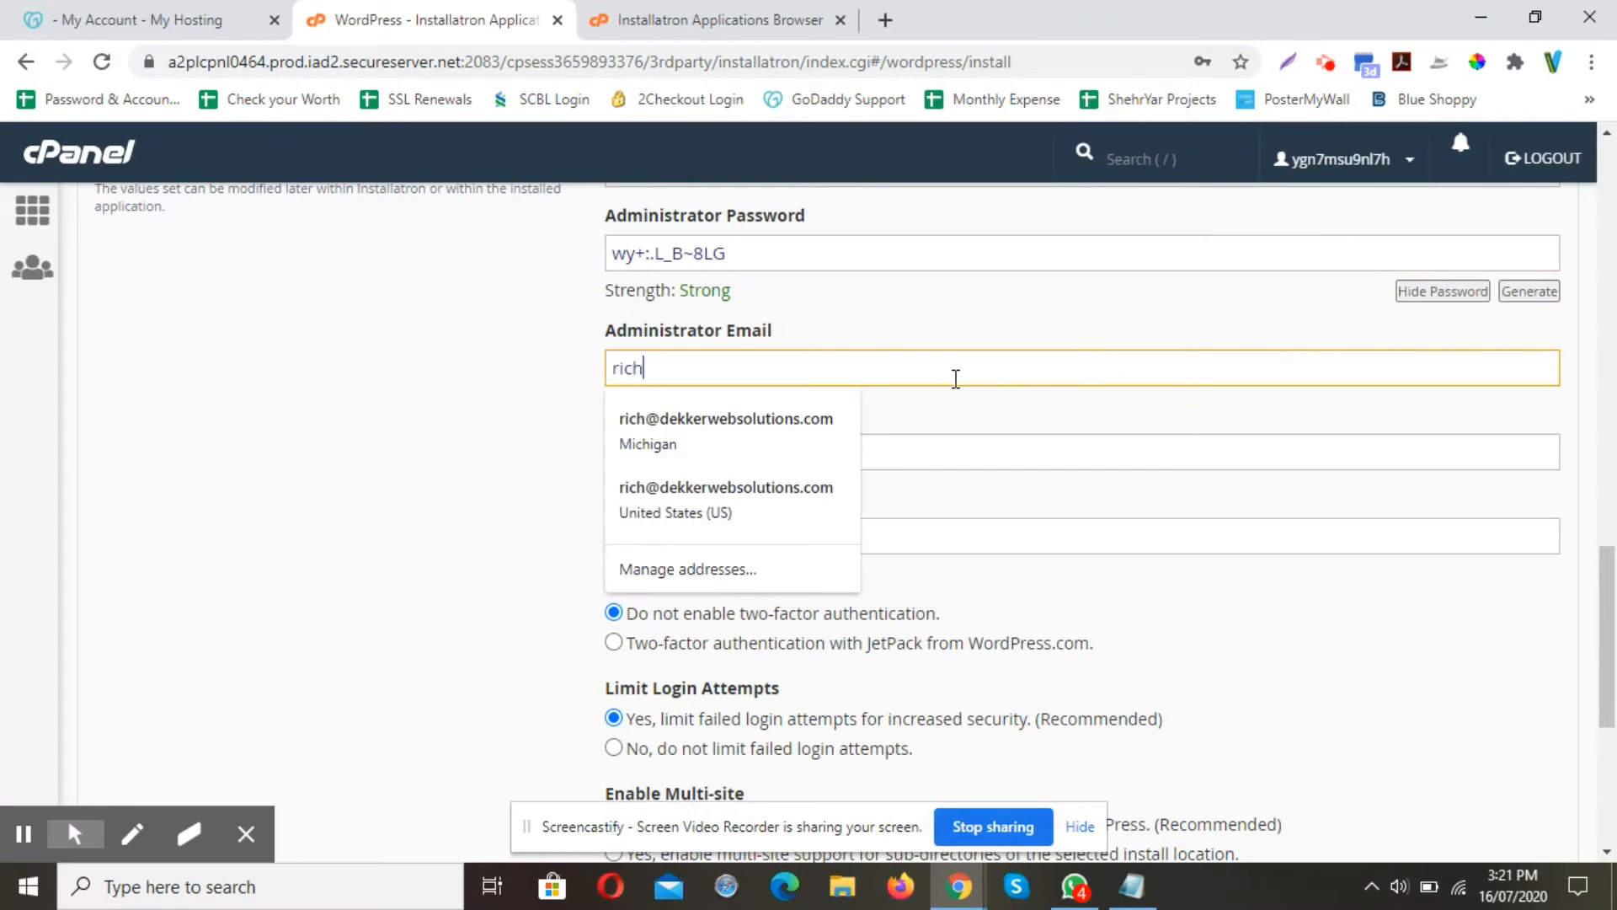
pyautogui.press('Down')
pyautogui.press('Return')
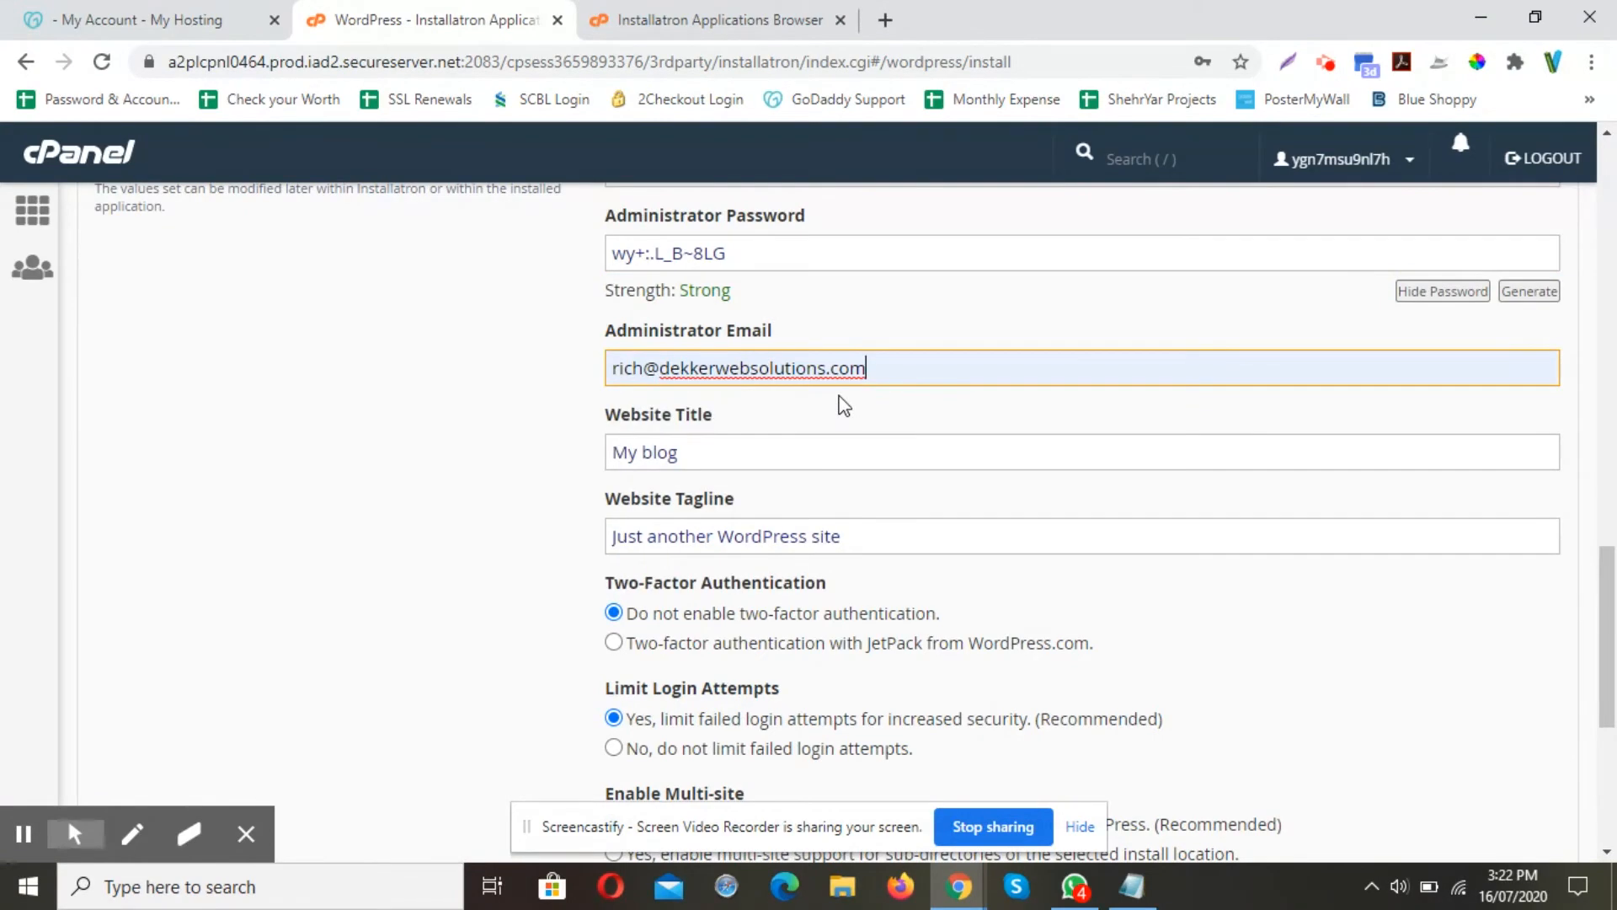
pyautogui.scroll(-1, 844, 407)
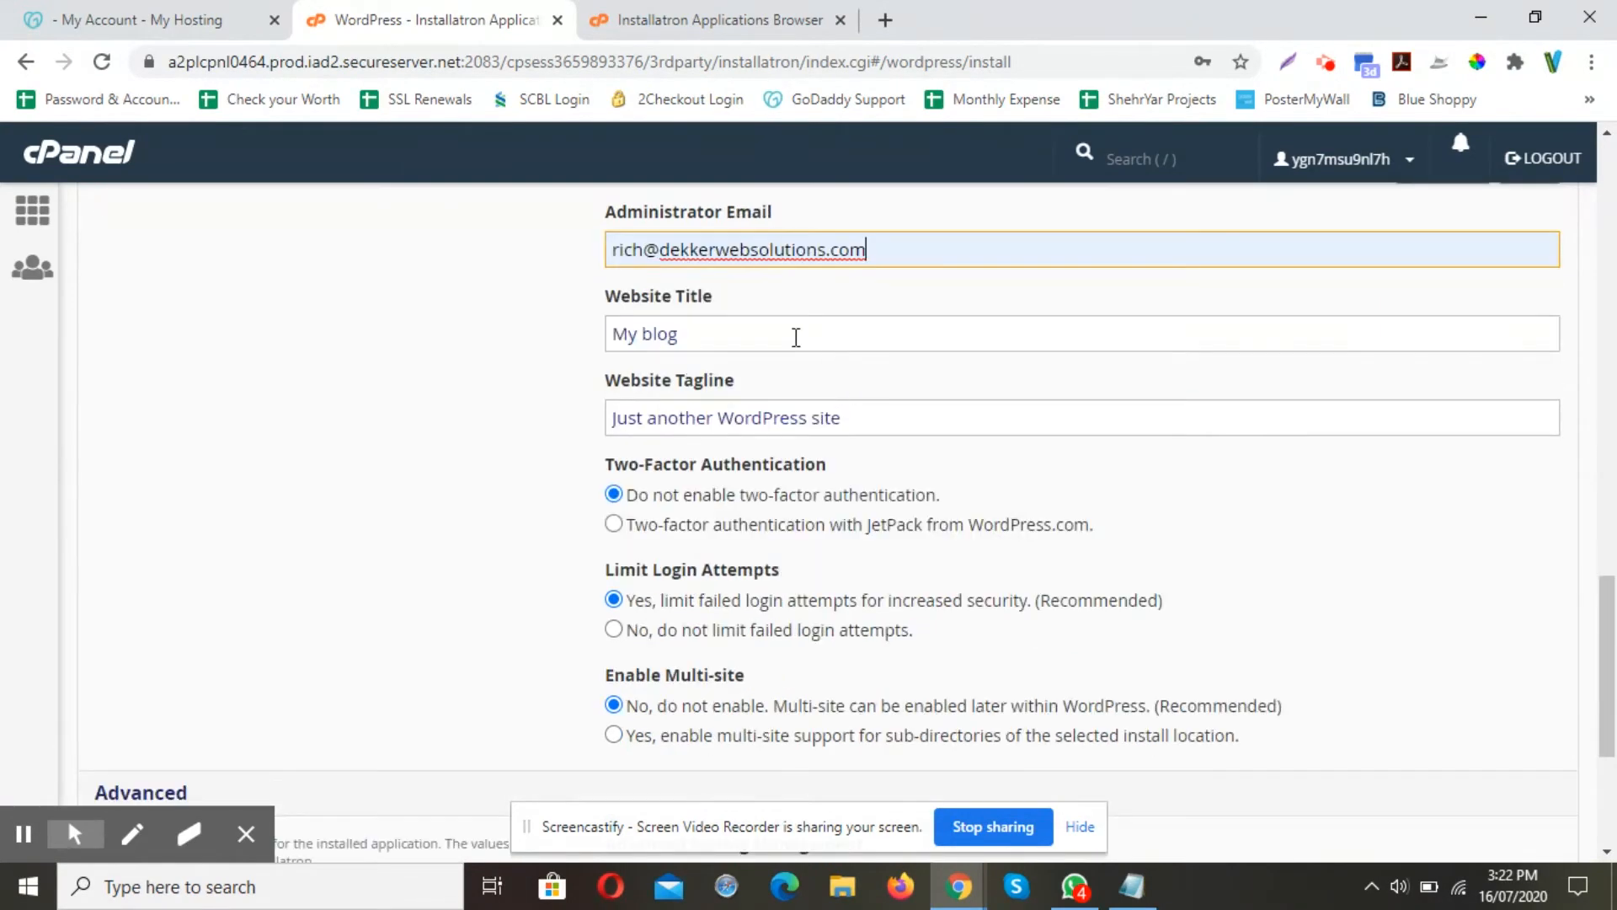
pyautogui.click(844, 244)
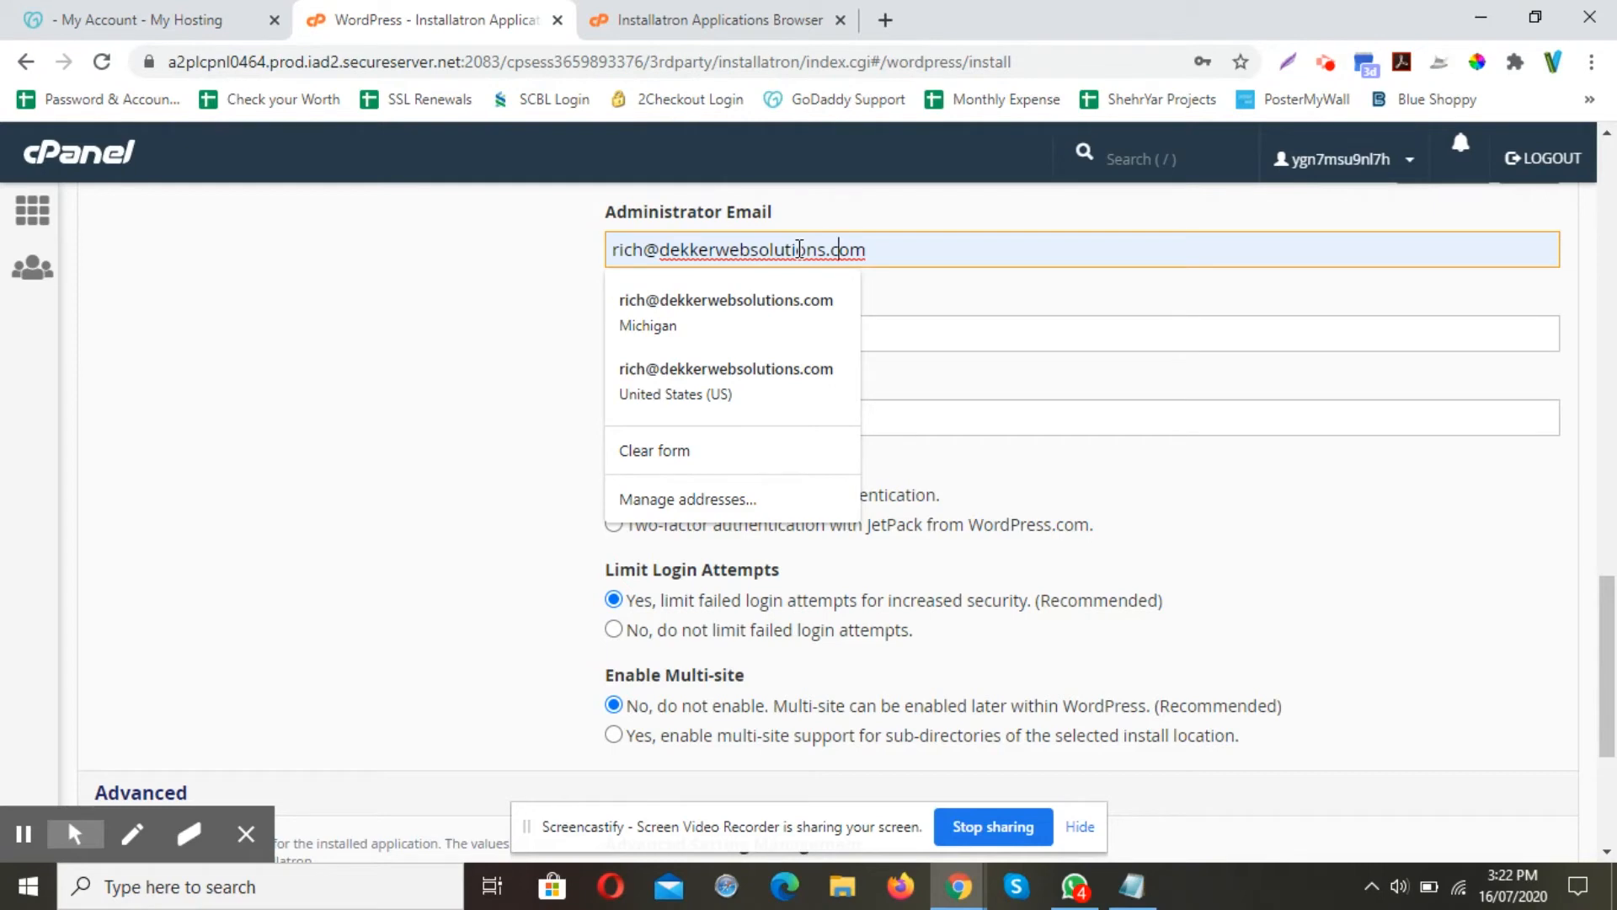
pyautogui.click(554, 270)
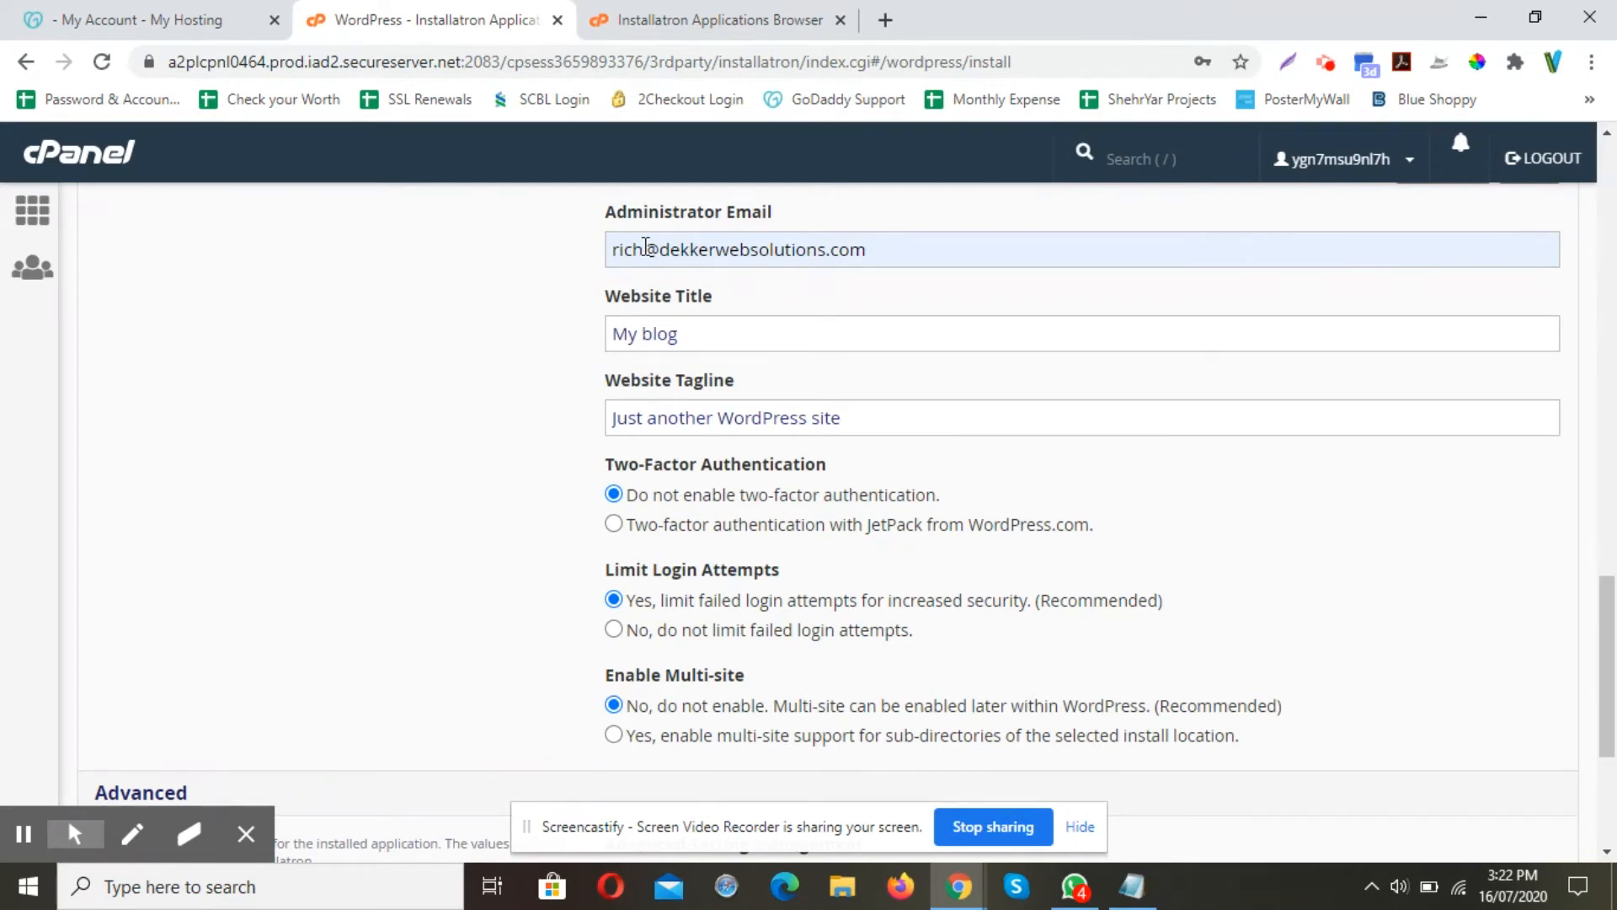
# Replace the 'My blog' title with 'Test Website for Godaddy cPanel' and erase the default tagline
pyautogui.tripleClick(703, 330)
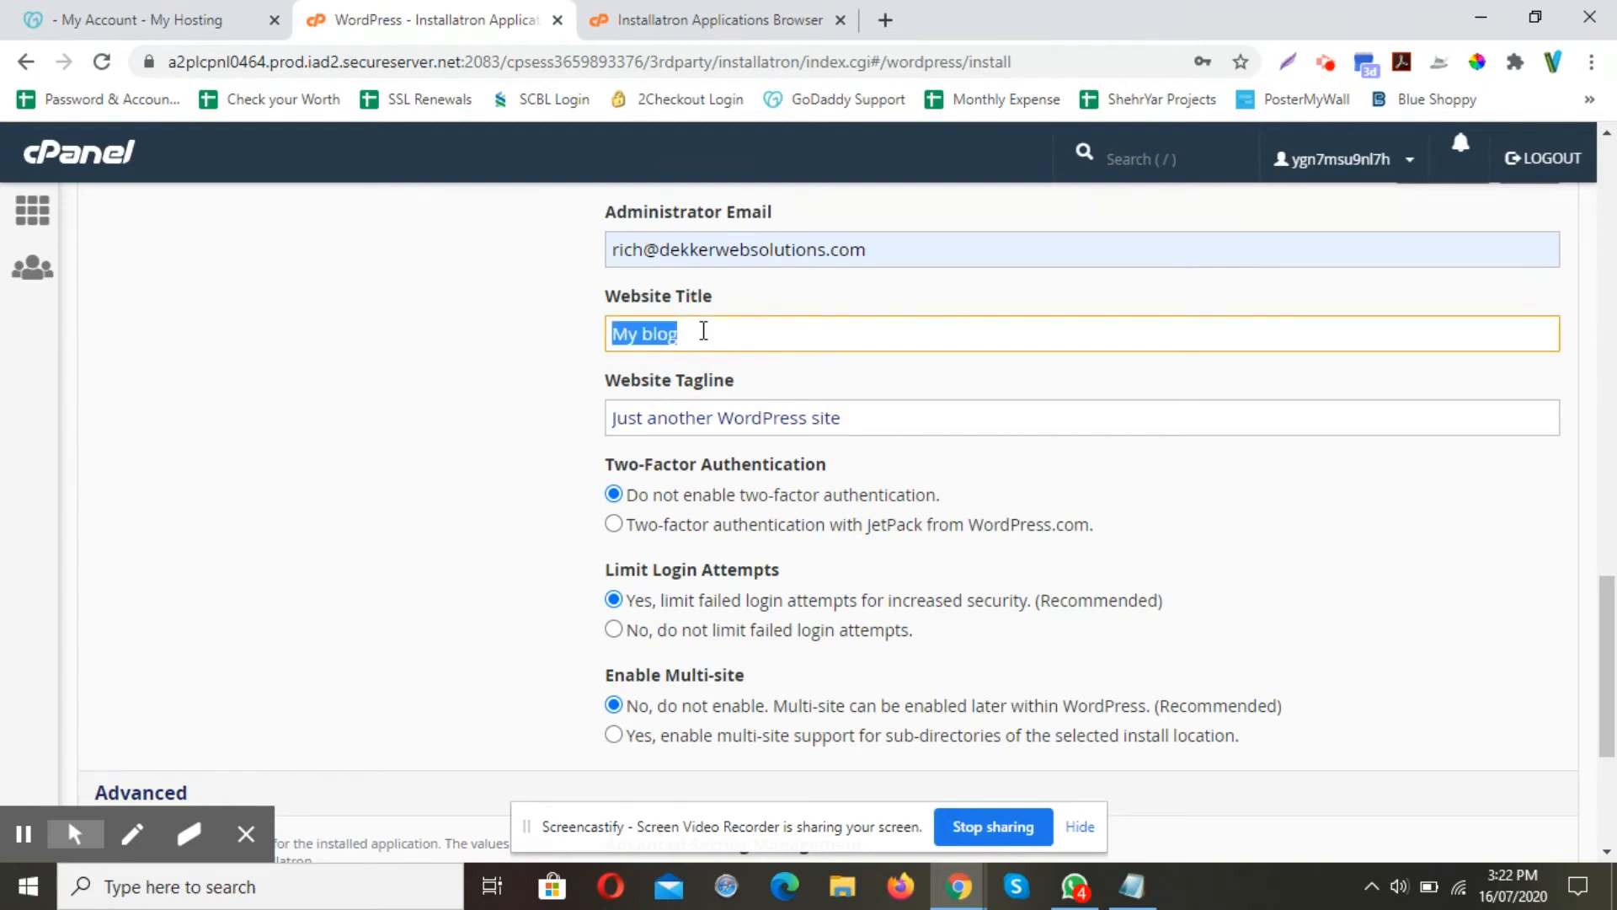
pyautogui.write('Test ')
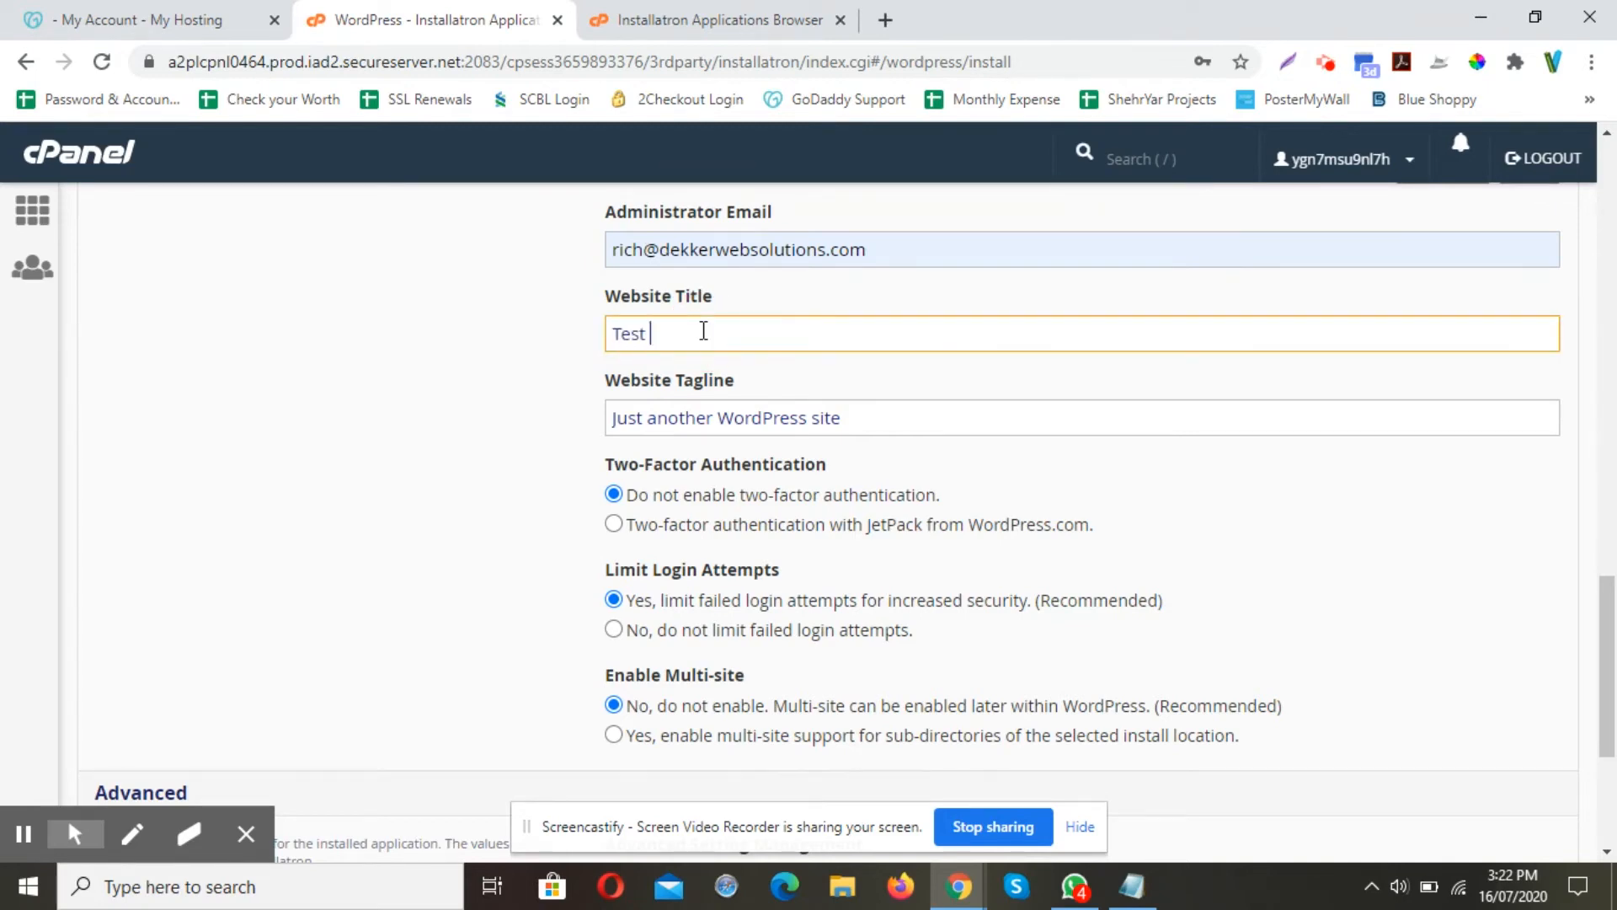
pyautogui.write('Website for Godaddy cPanel')
pyautogui.click(863, 405)
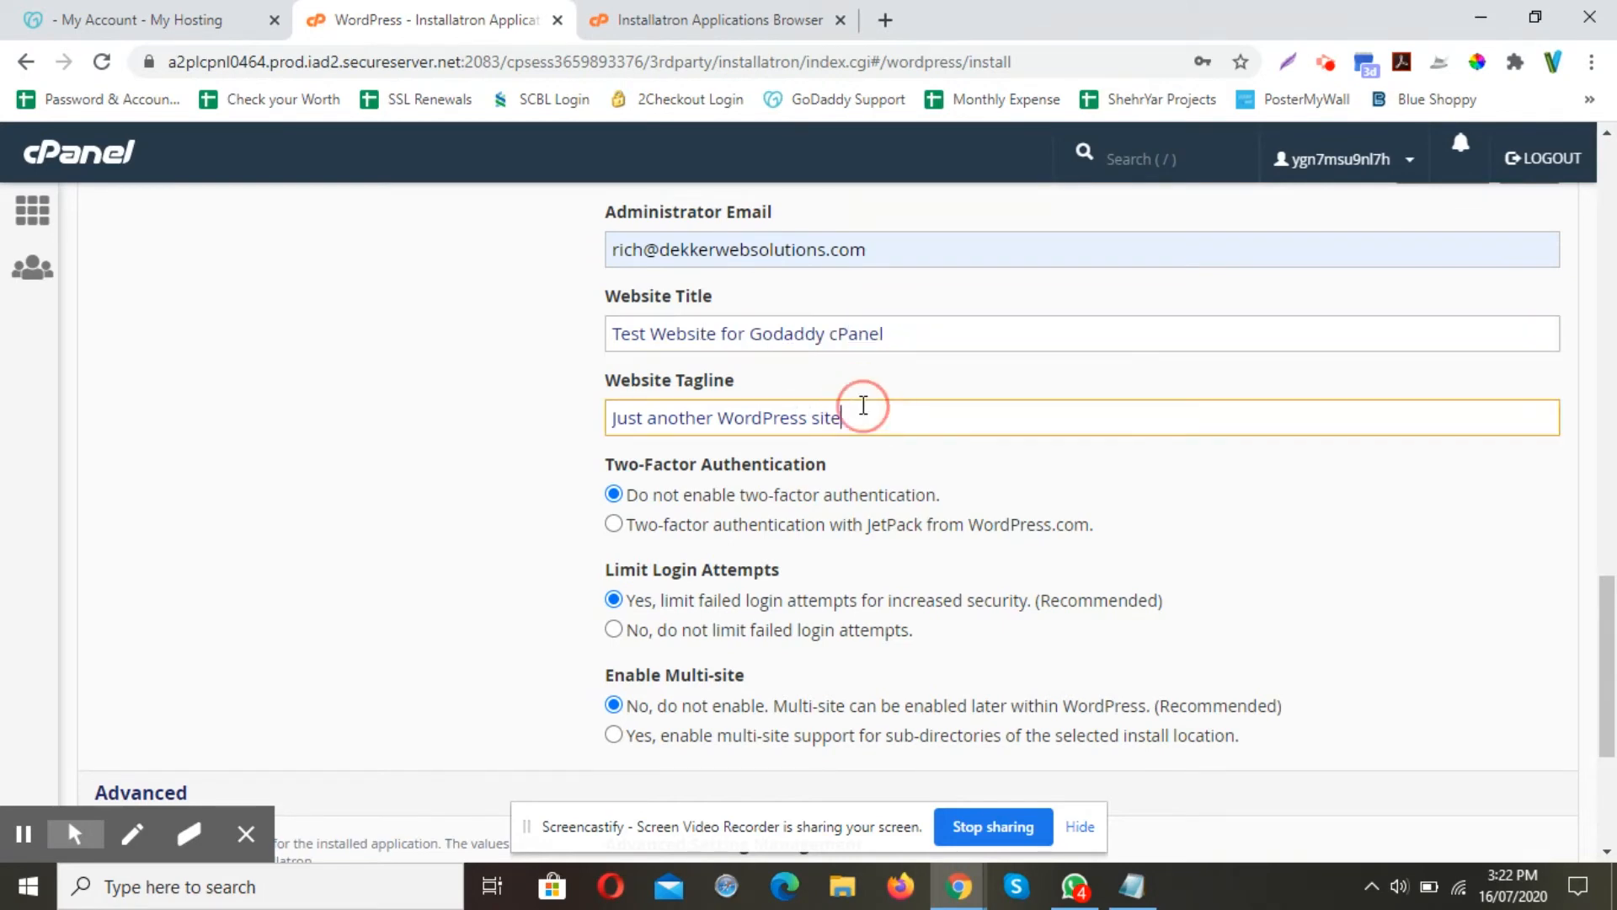
pyautogui.hotkey('ctrl', 'a')
pyautogui.press('BackSpace')
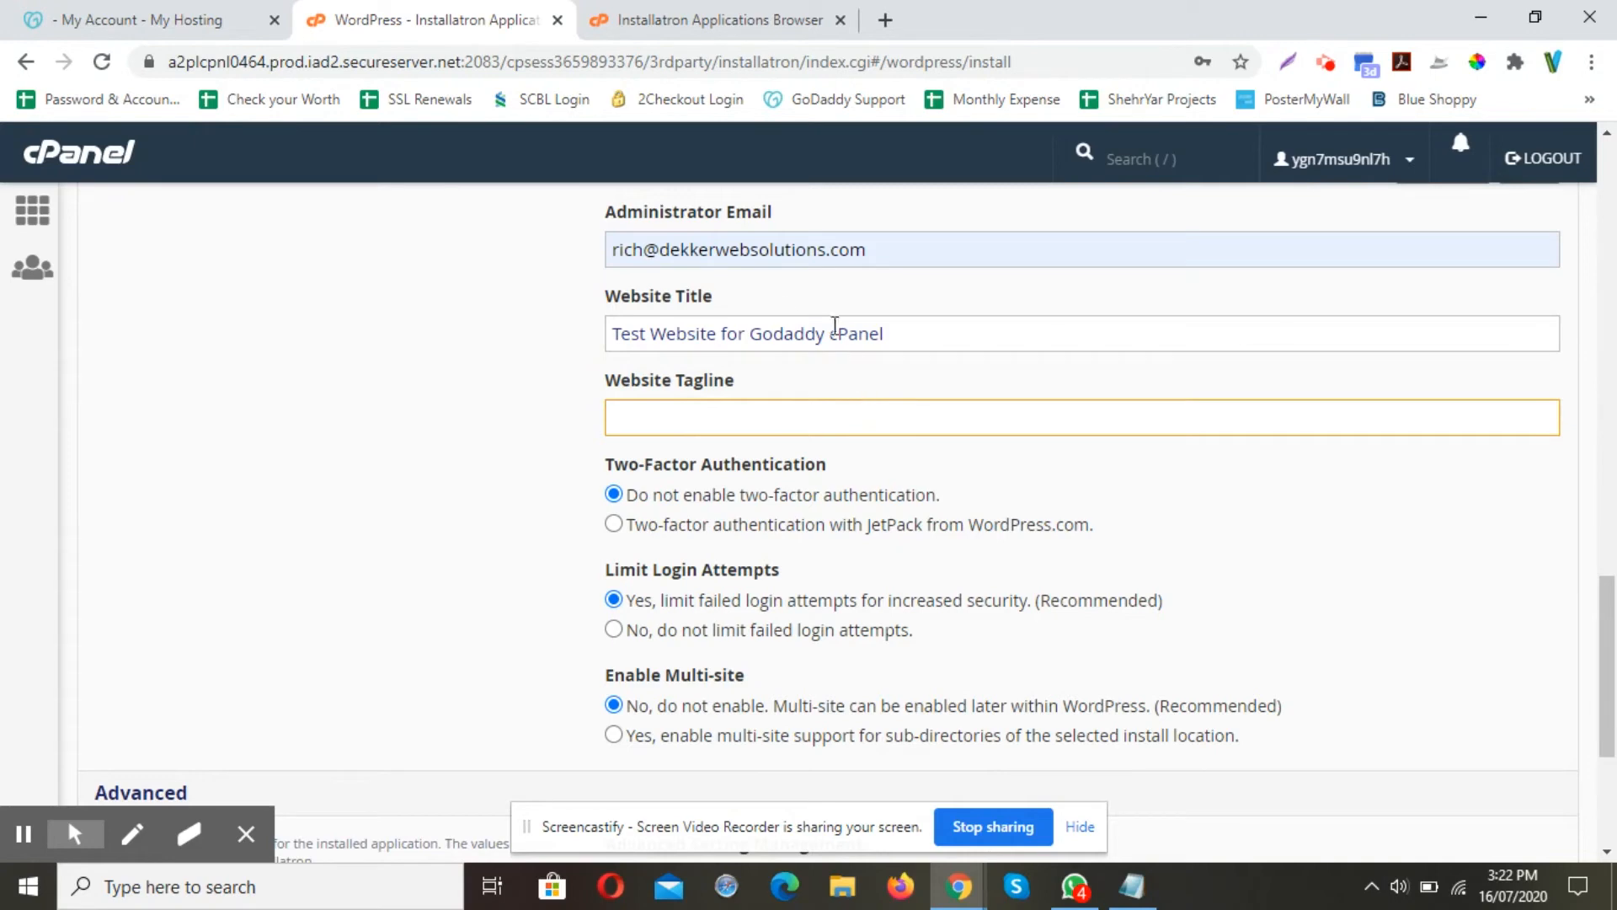
pyautogui.scroll(-1, 770, 379)
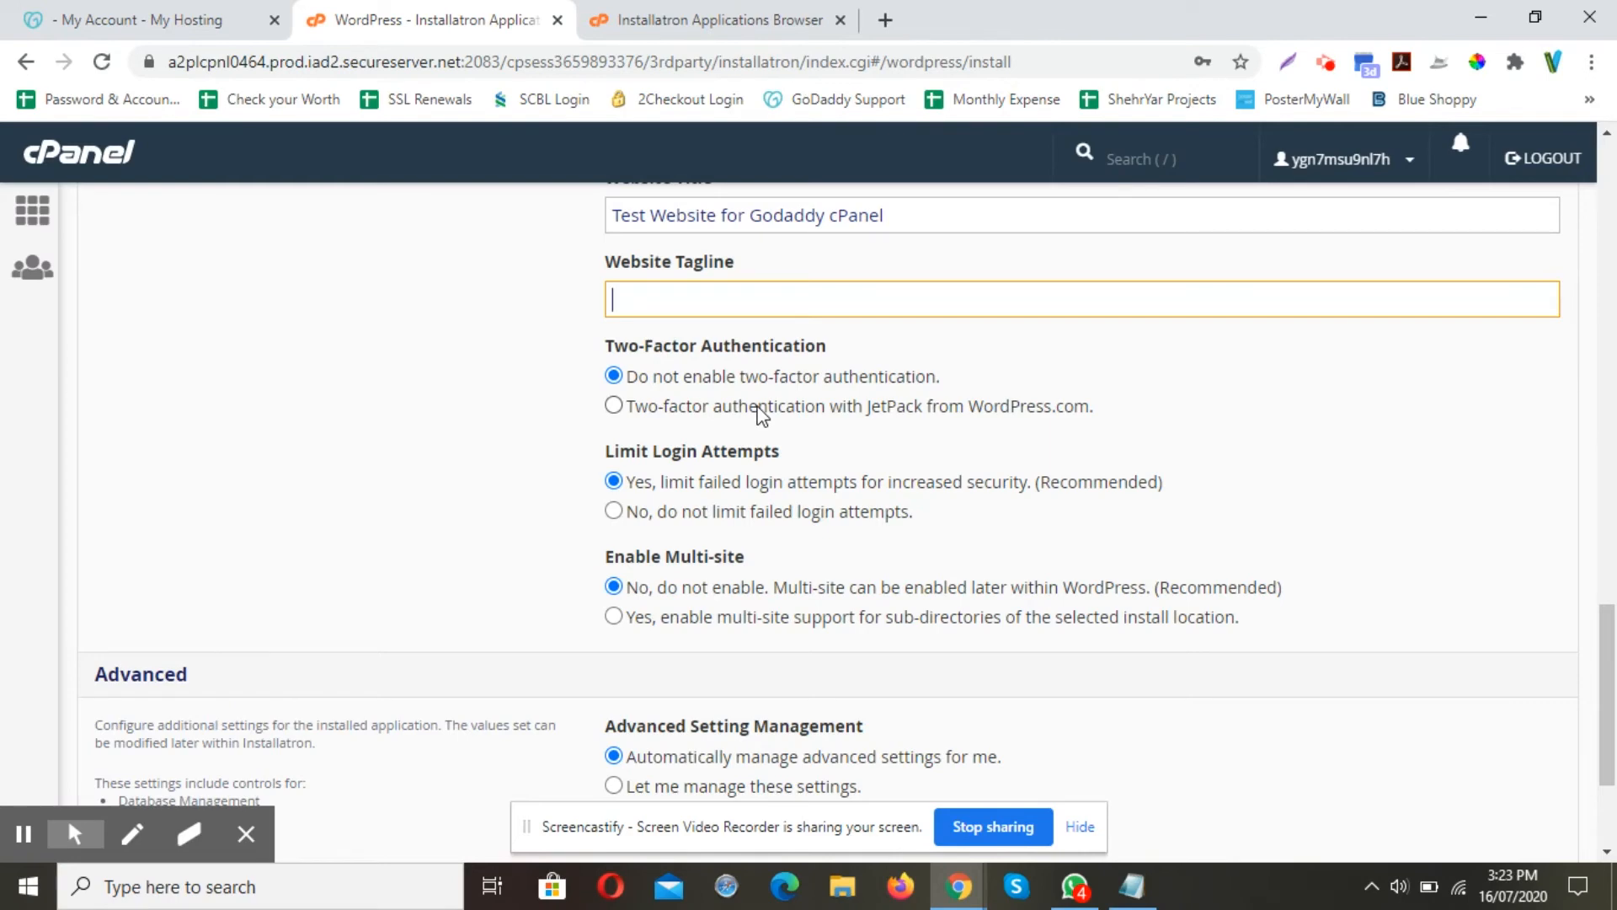
pyautogui.click(678, 489)
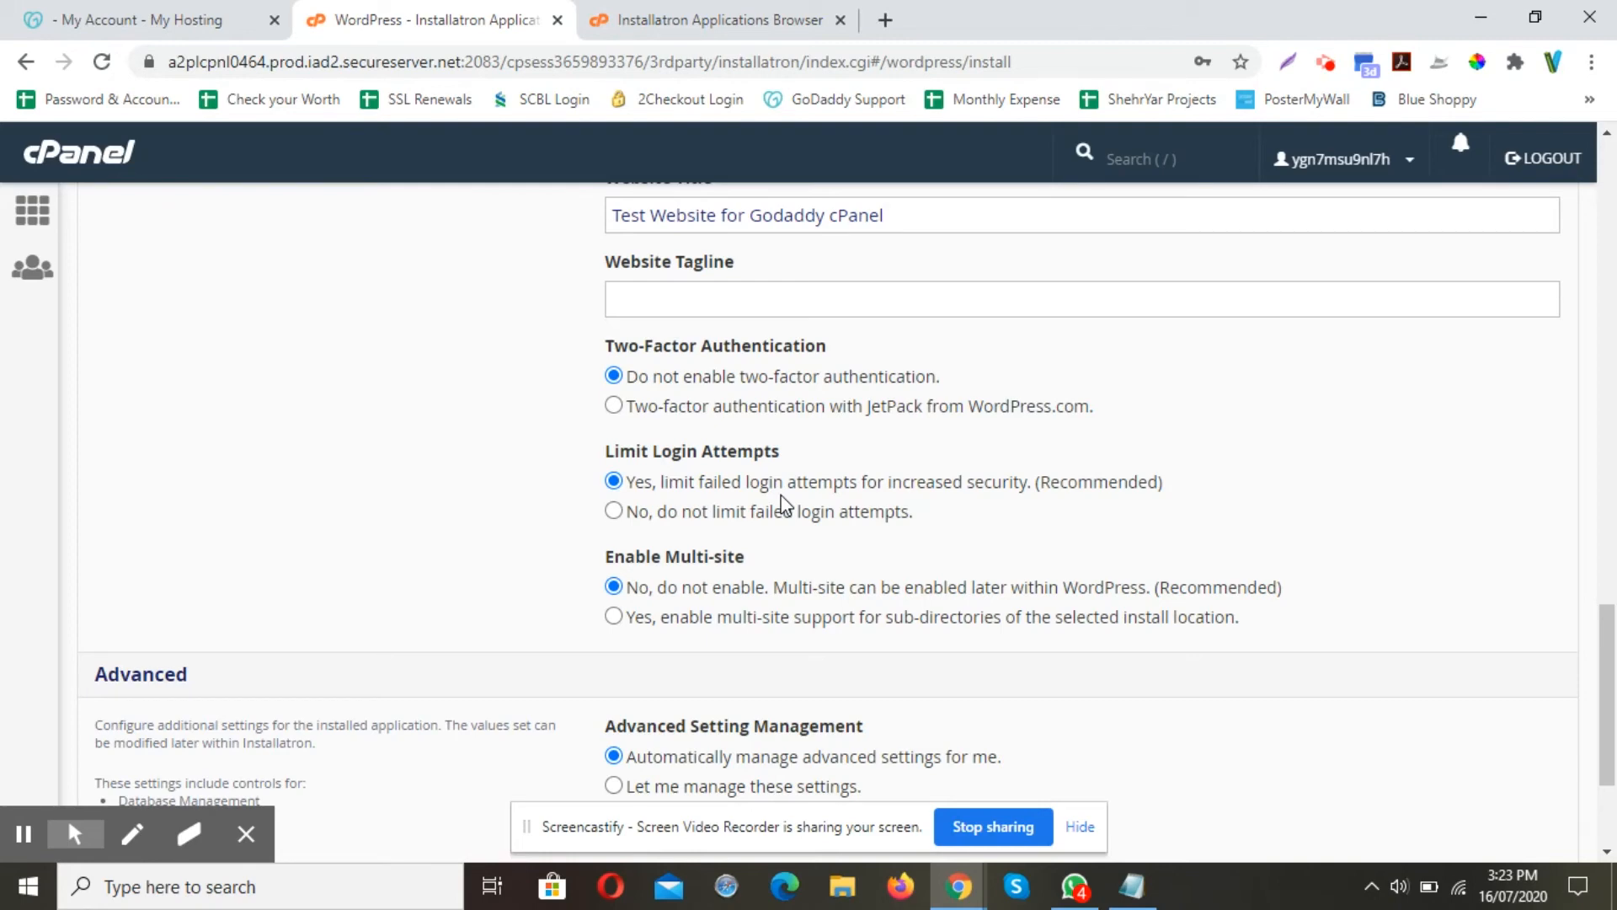
pyautogui.scroll(-1, 785, 504)
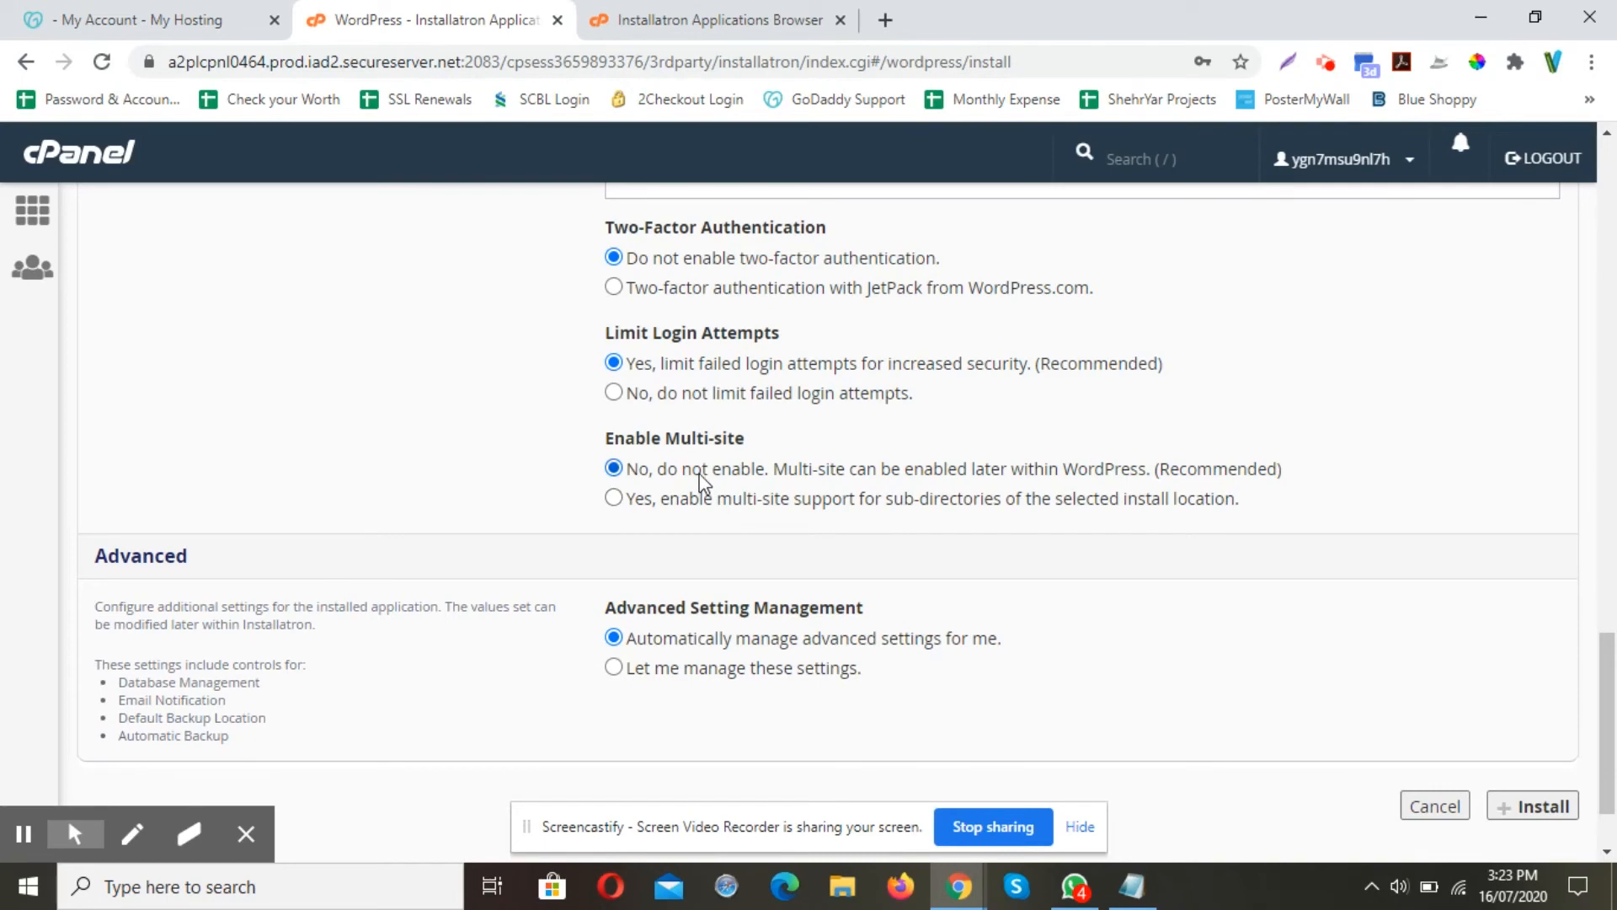
pyautogui.scroll(-2, 704, 482)
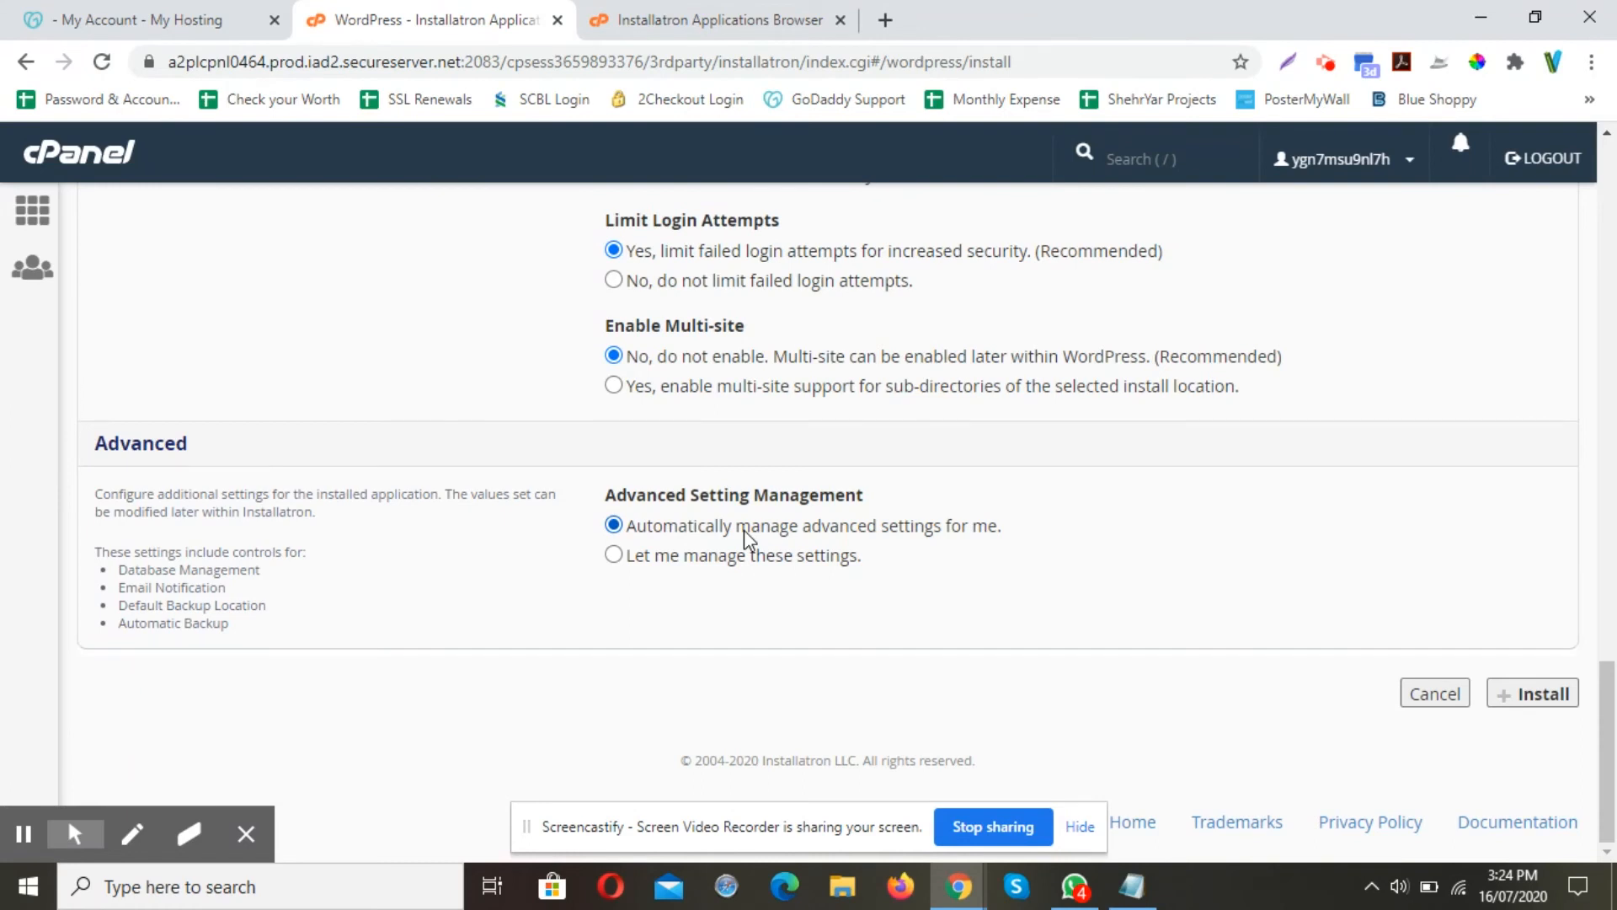
# Run the WordPress install and scroll the My Applications list to the new lakeshore entry
pyautogui.click(1508, 699)
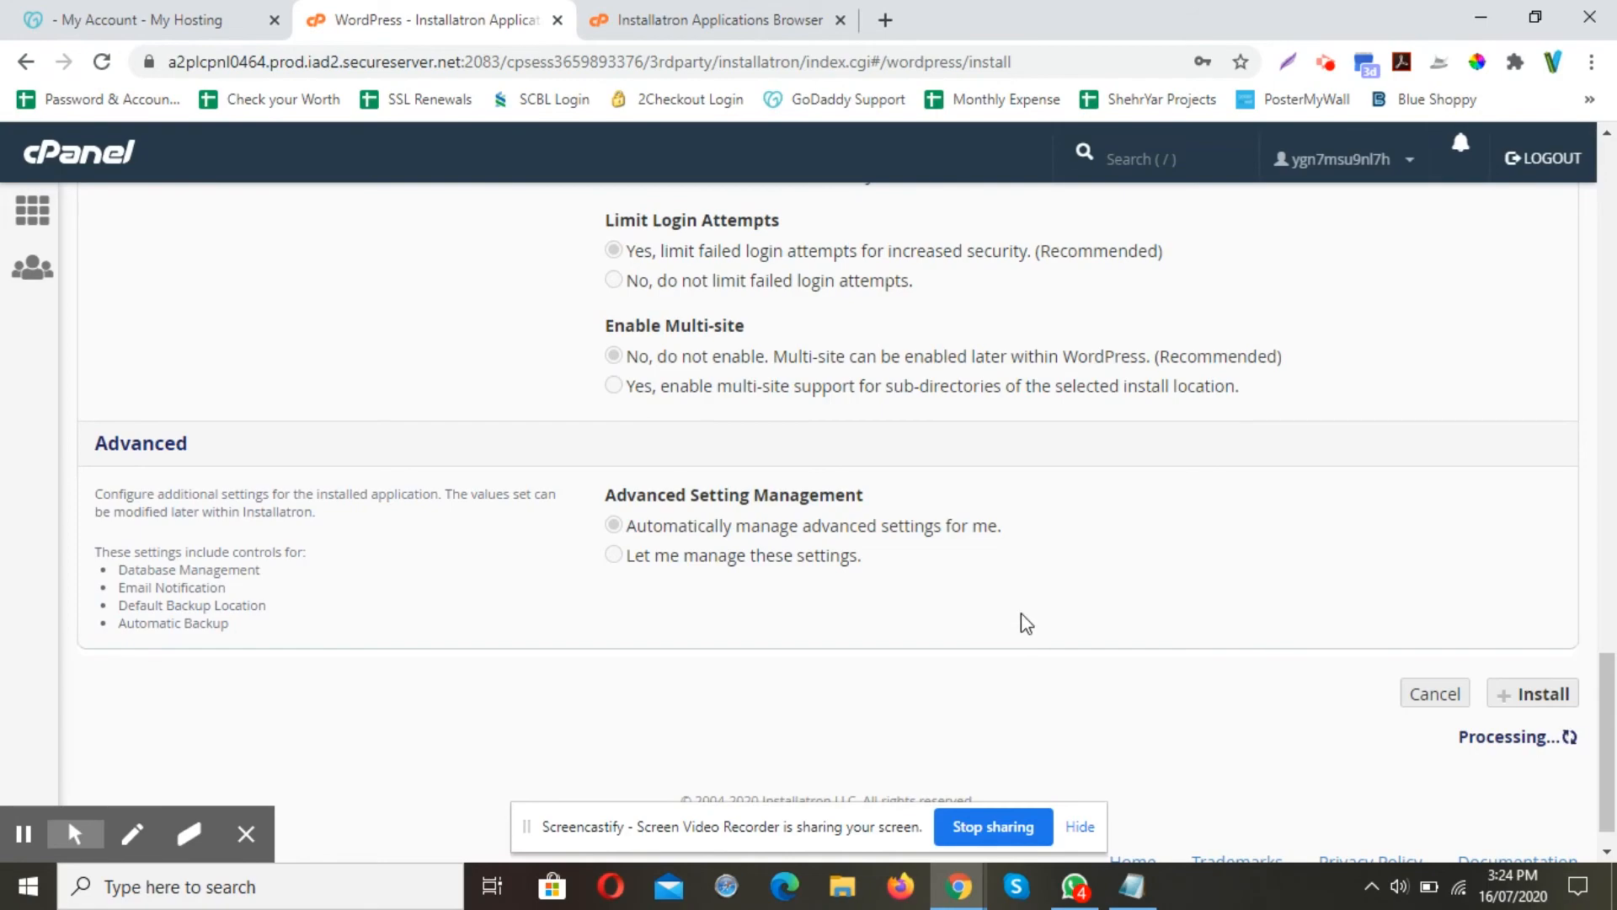
pyautogui.scroll(15, 1026, 623)
pyautogui.scroll(10, 1027, 623)
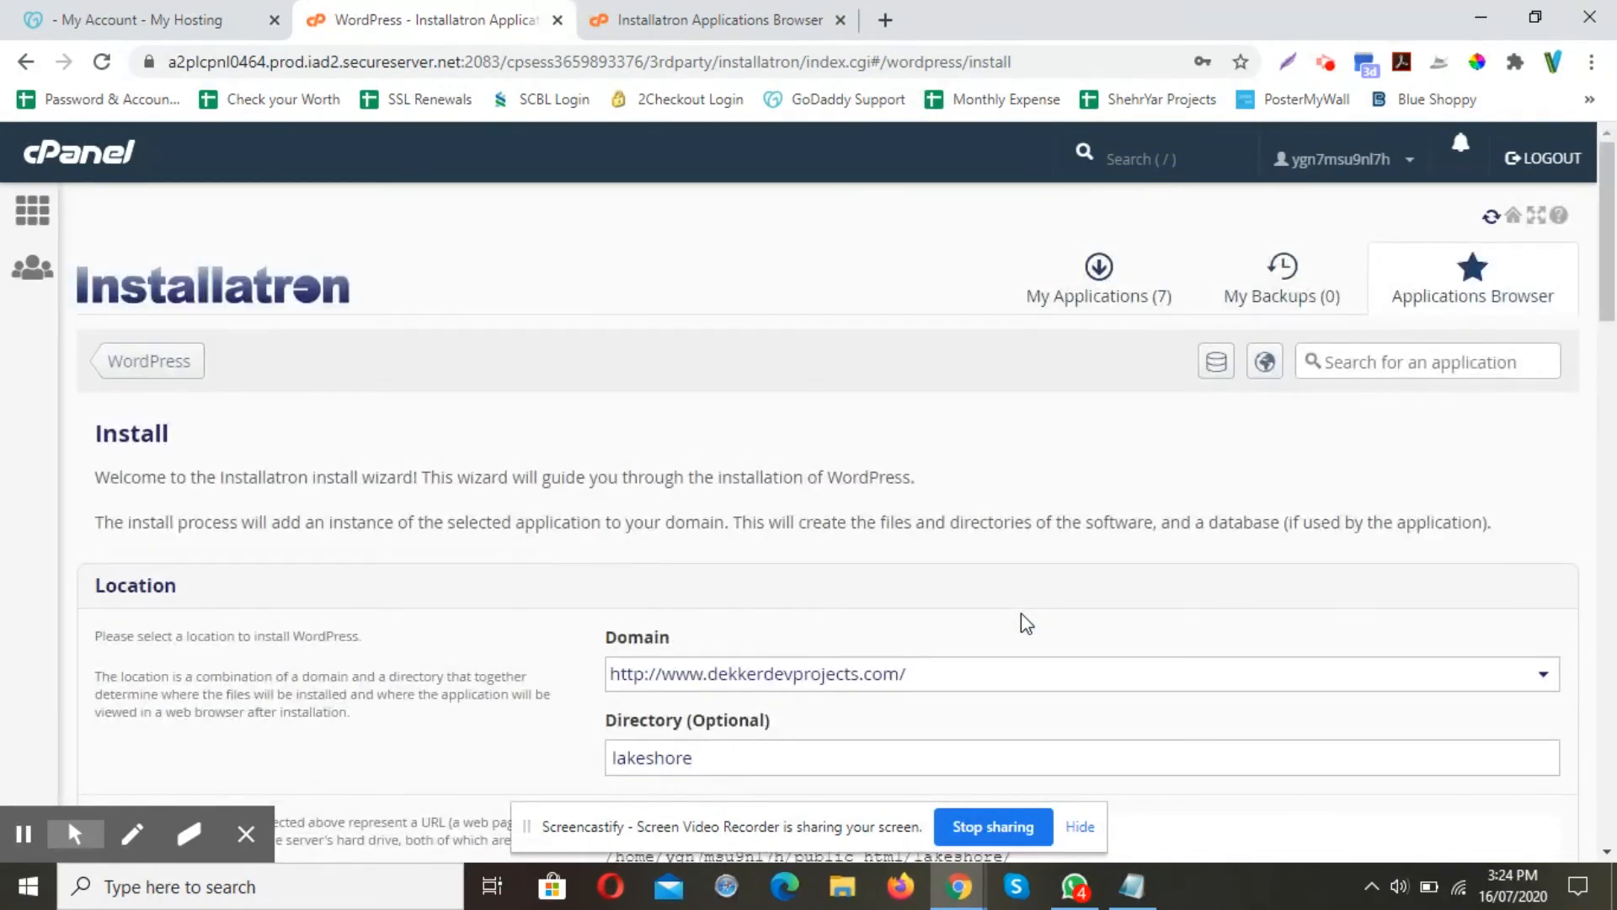
pyautogui.scroll(-11, 1026, 624)
pyautogui.scroll(7, 1022, 621)
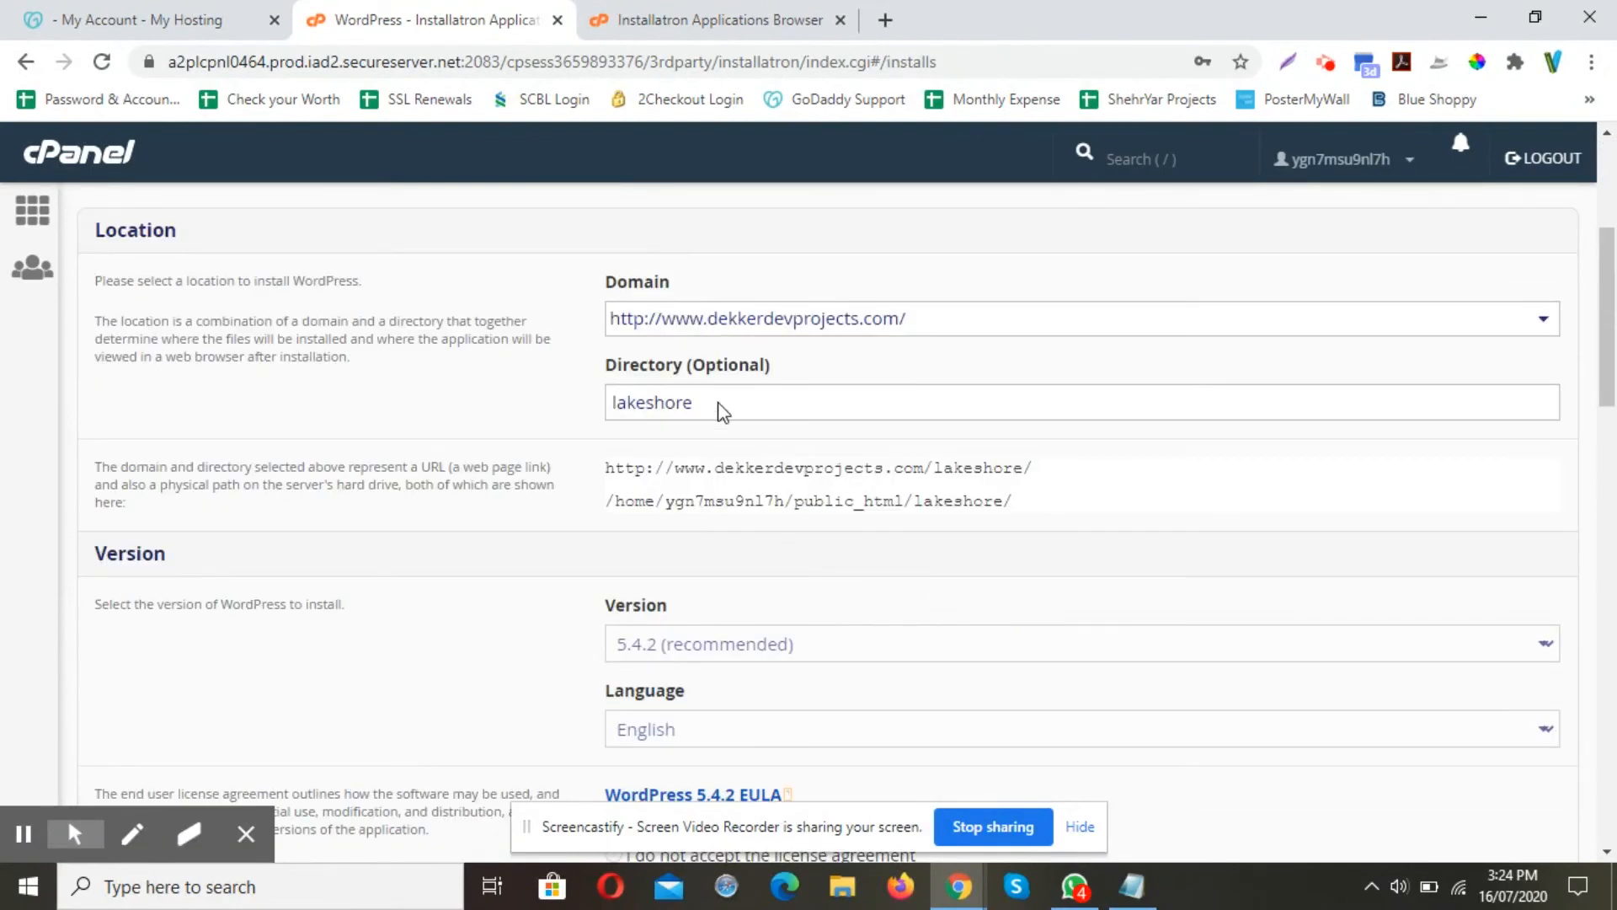
pyautogui.scroll(-10, 910, 476)
pyautogui.scroll(-3, 912, 476)
pyautogui.scroll(3, 913, 477)
pyautogui.scroll(-9, 912, 476)
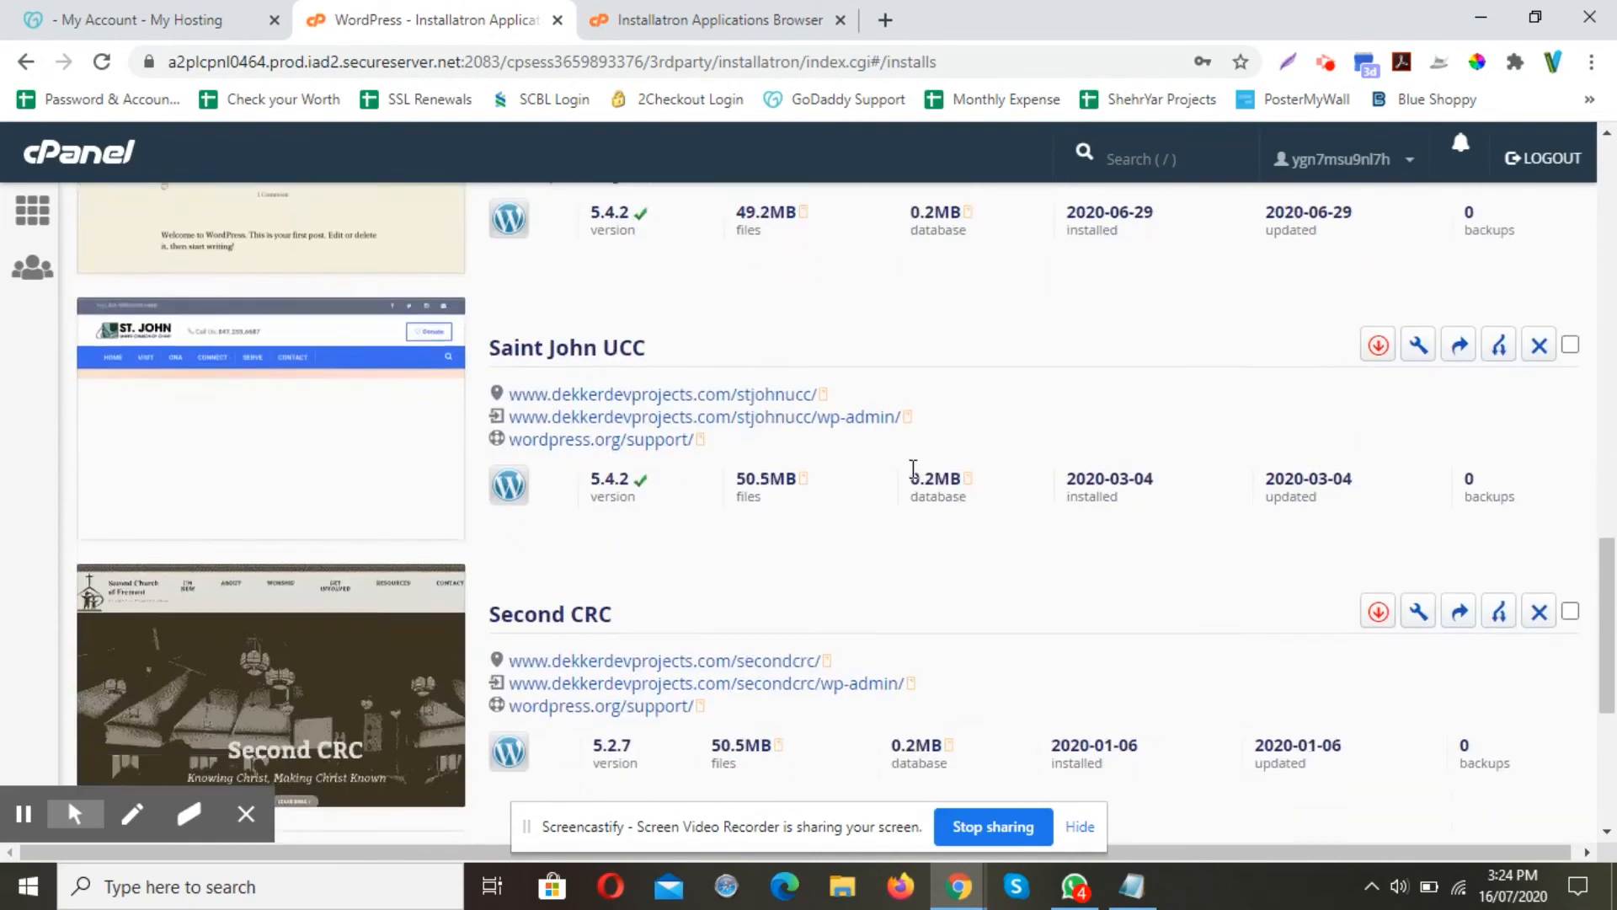
pyautogui.scroll(-5, 913, 471)
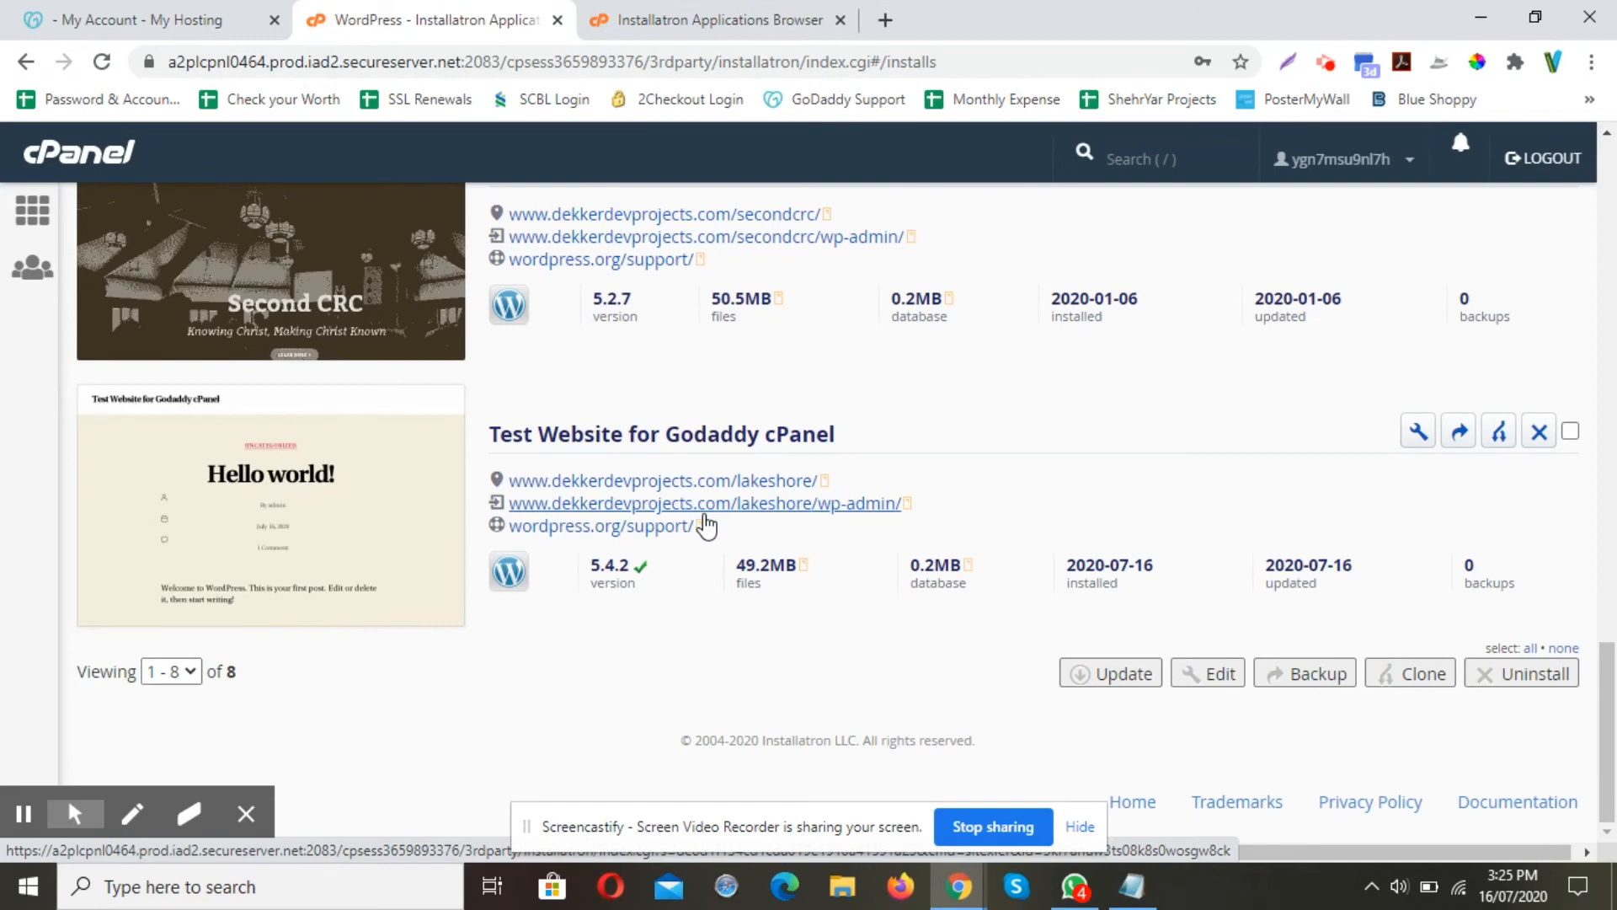
# Open the lakeshore site's wp-admin area and browse the starter template chooser
pyautogui.click(709, 505)
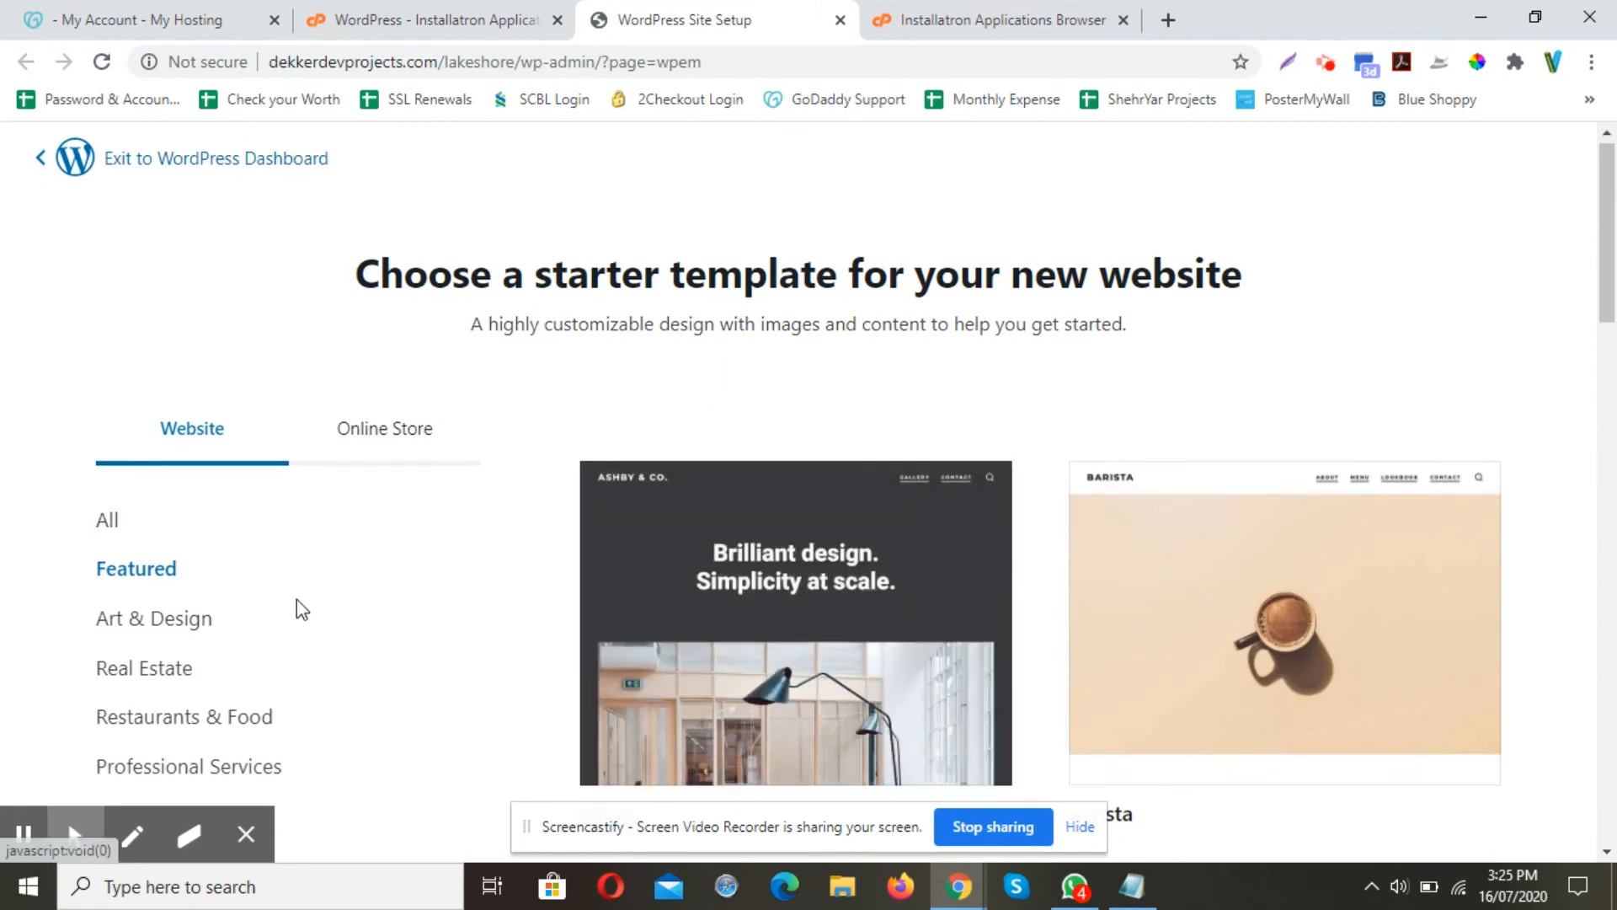
pyautogui.scroll(-6, 297, 599)
pyautogui.scroll(-10, 766, 531)
pyautogui.scroll(-2, 766, 529)
pyautogui.scroll(18, 645, 623)
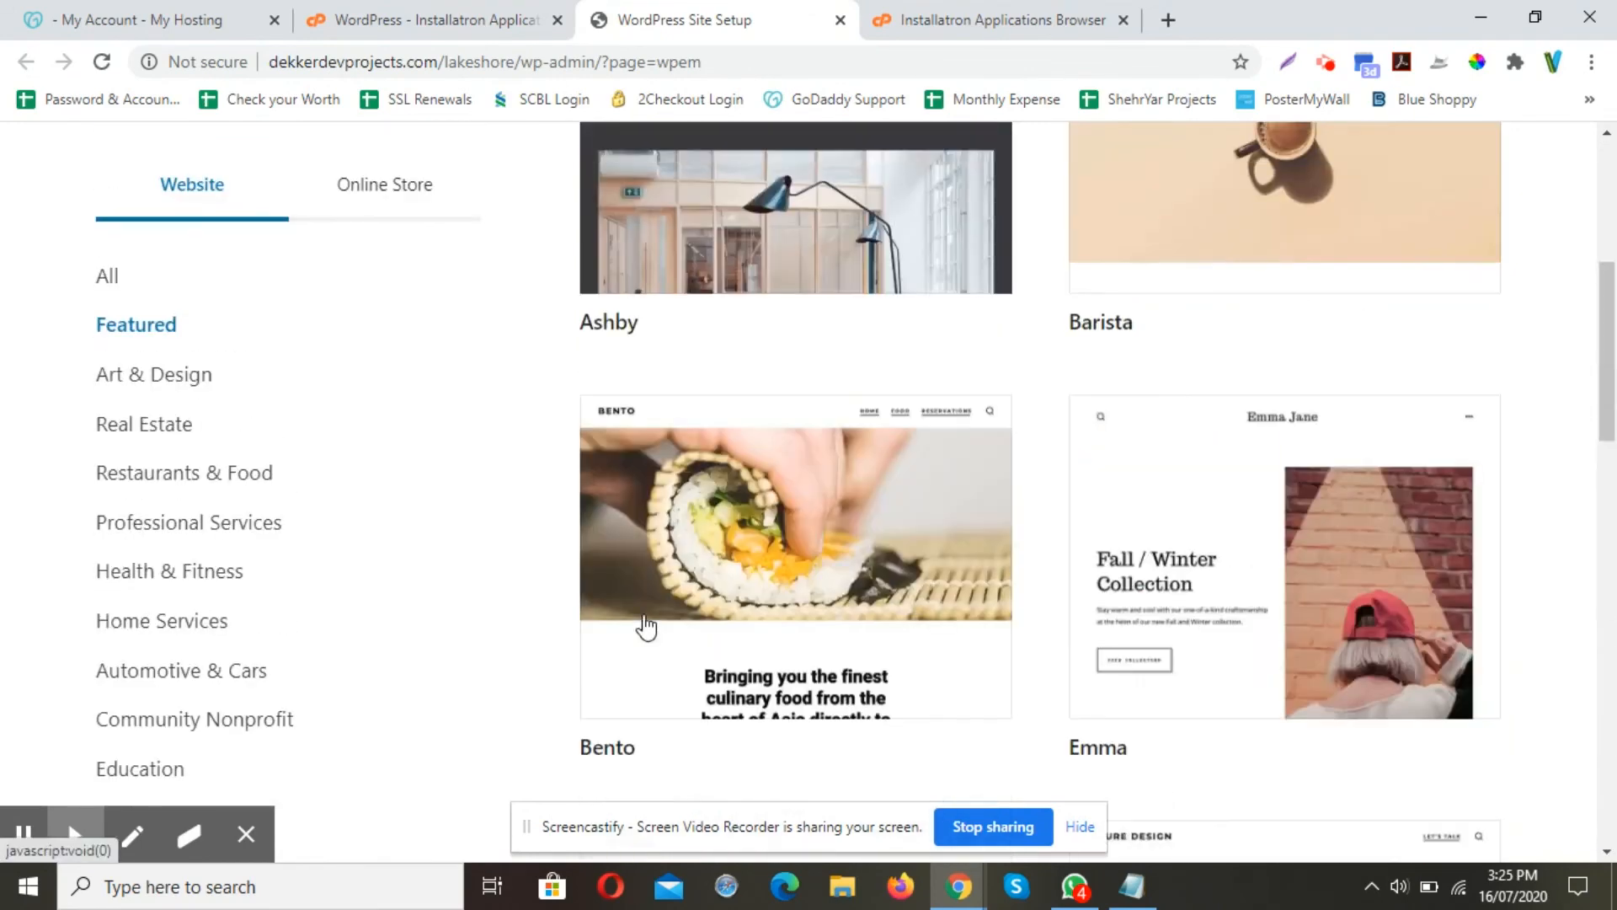
pyautogui.scroll(3, 646, 625)
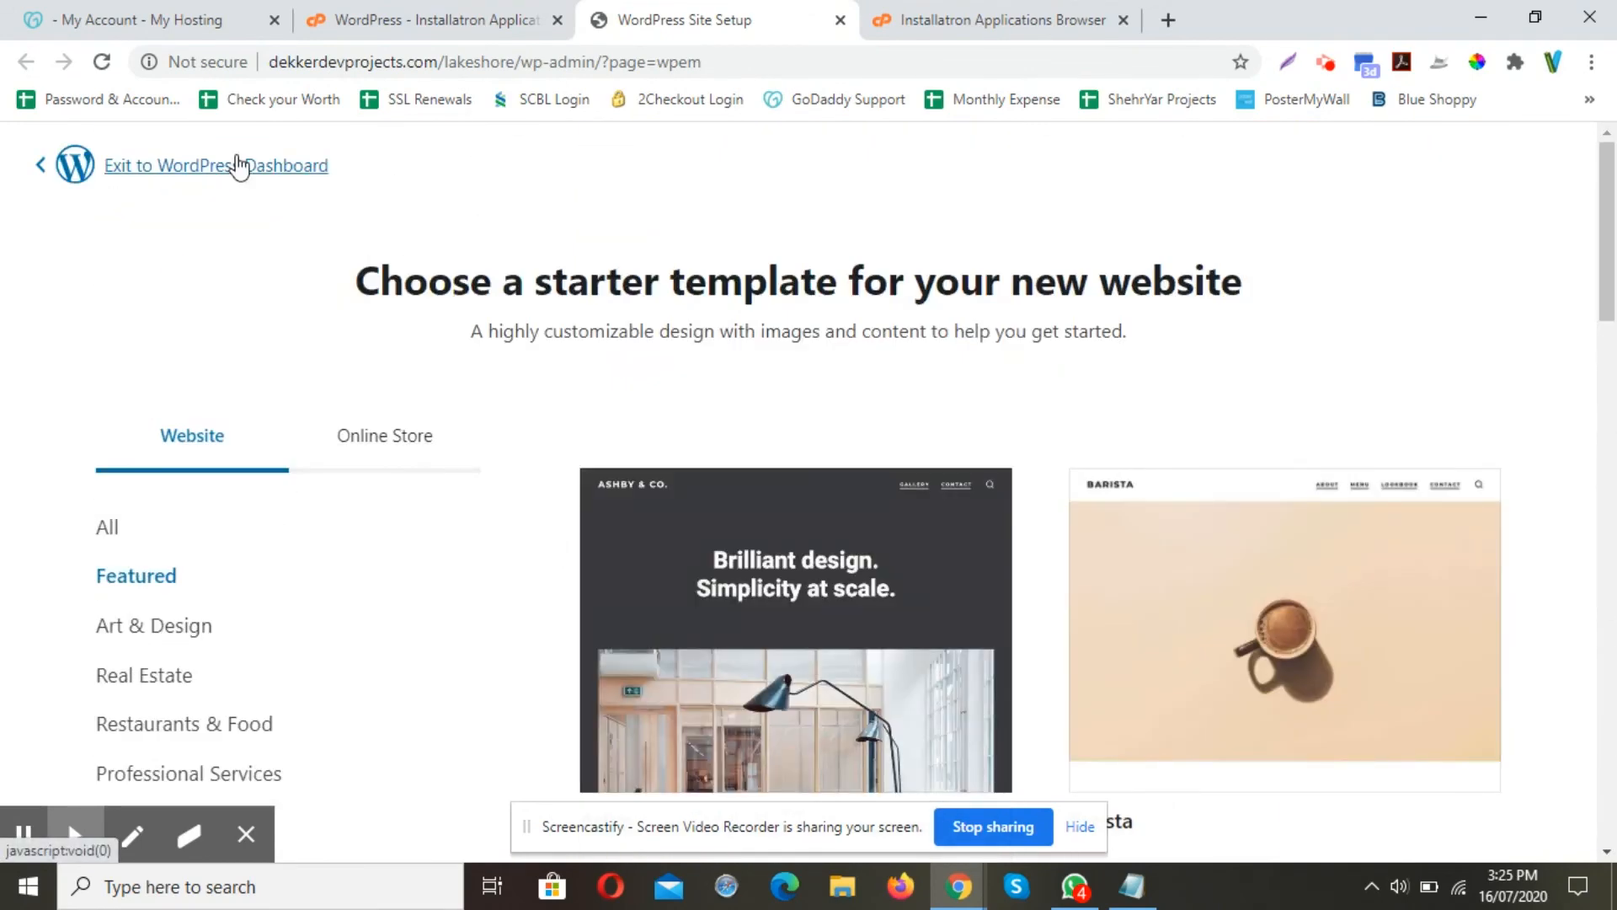
# Exit the template chooser, confirm, and tick 'I don't like any of these template options'
pyautogui.click(239, 166)
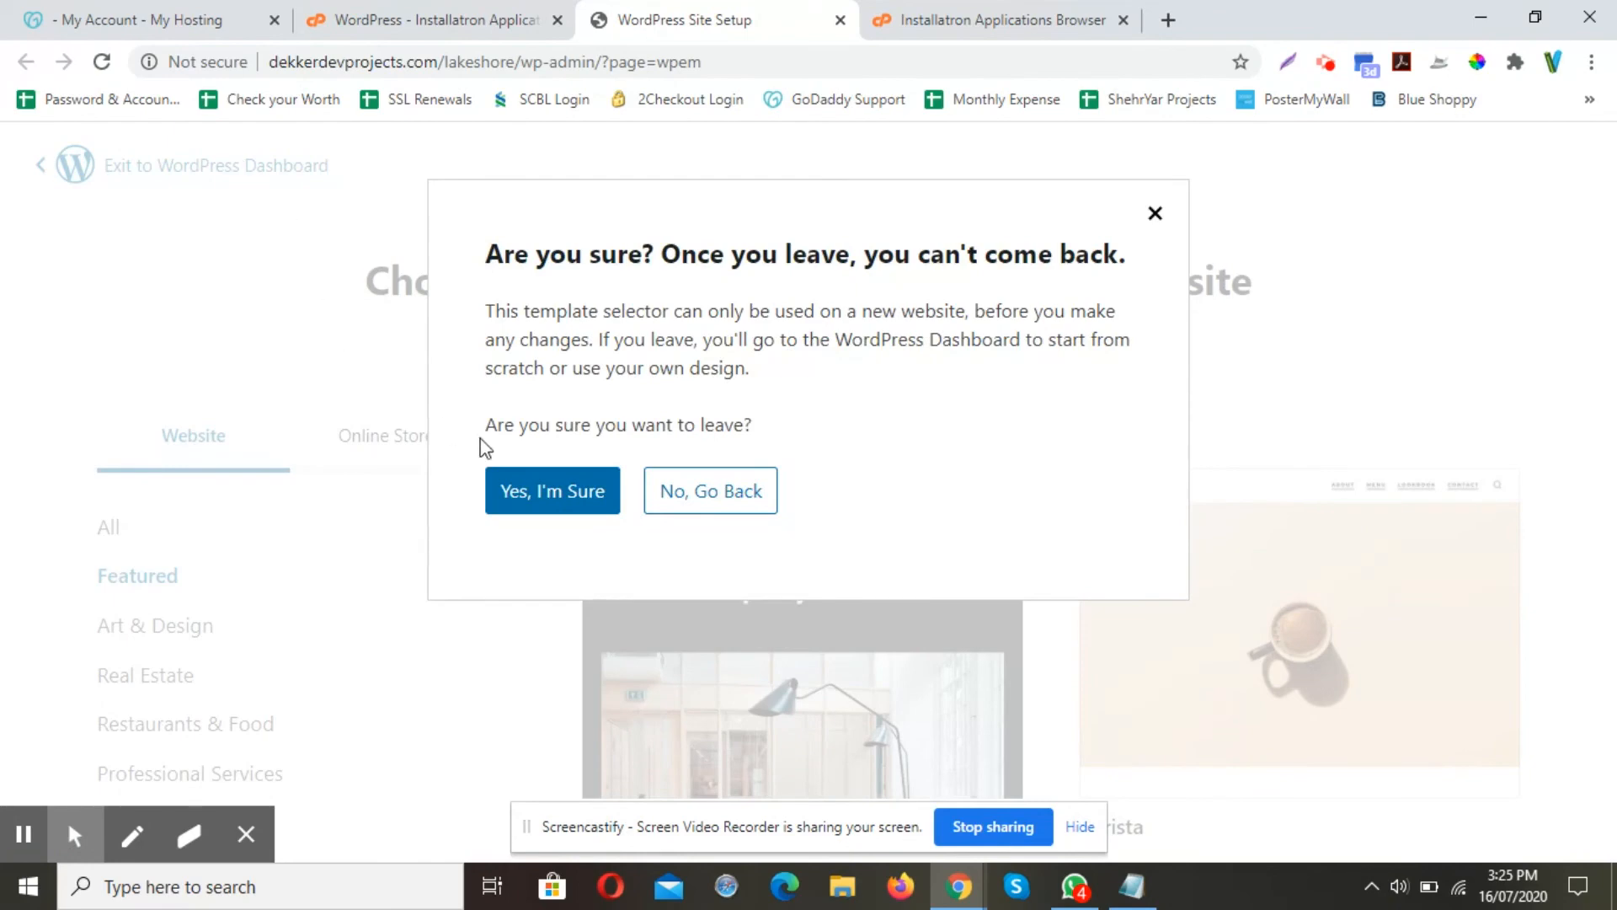
pyautogui.click(541, 493)
pyautogui.click(535, 399)
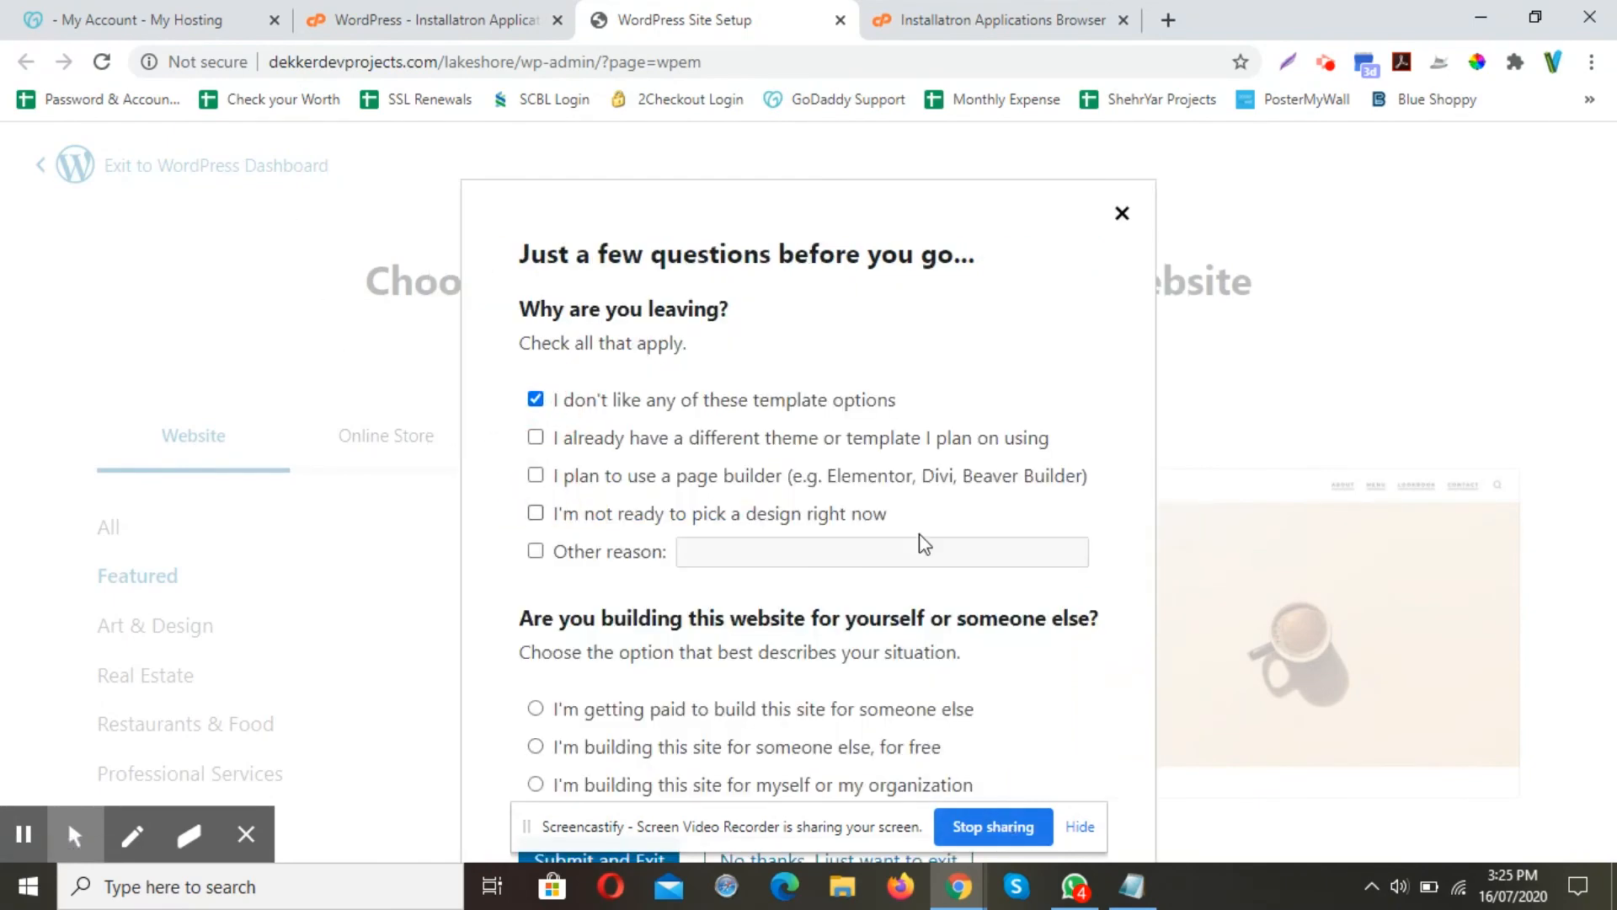
pyautogui.moveTo(817, 252); pyautogui.dragTo(1040, 144)
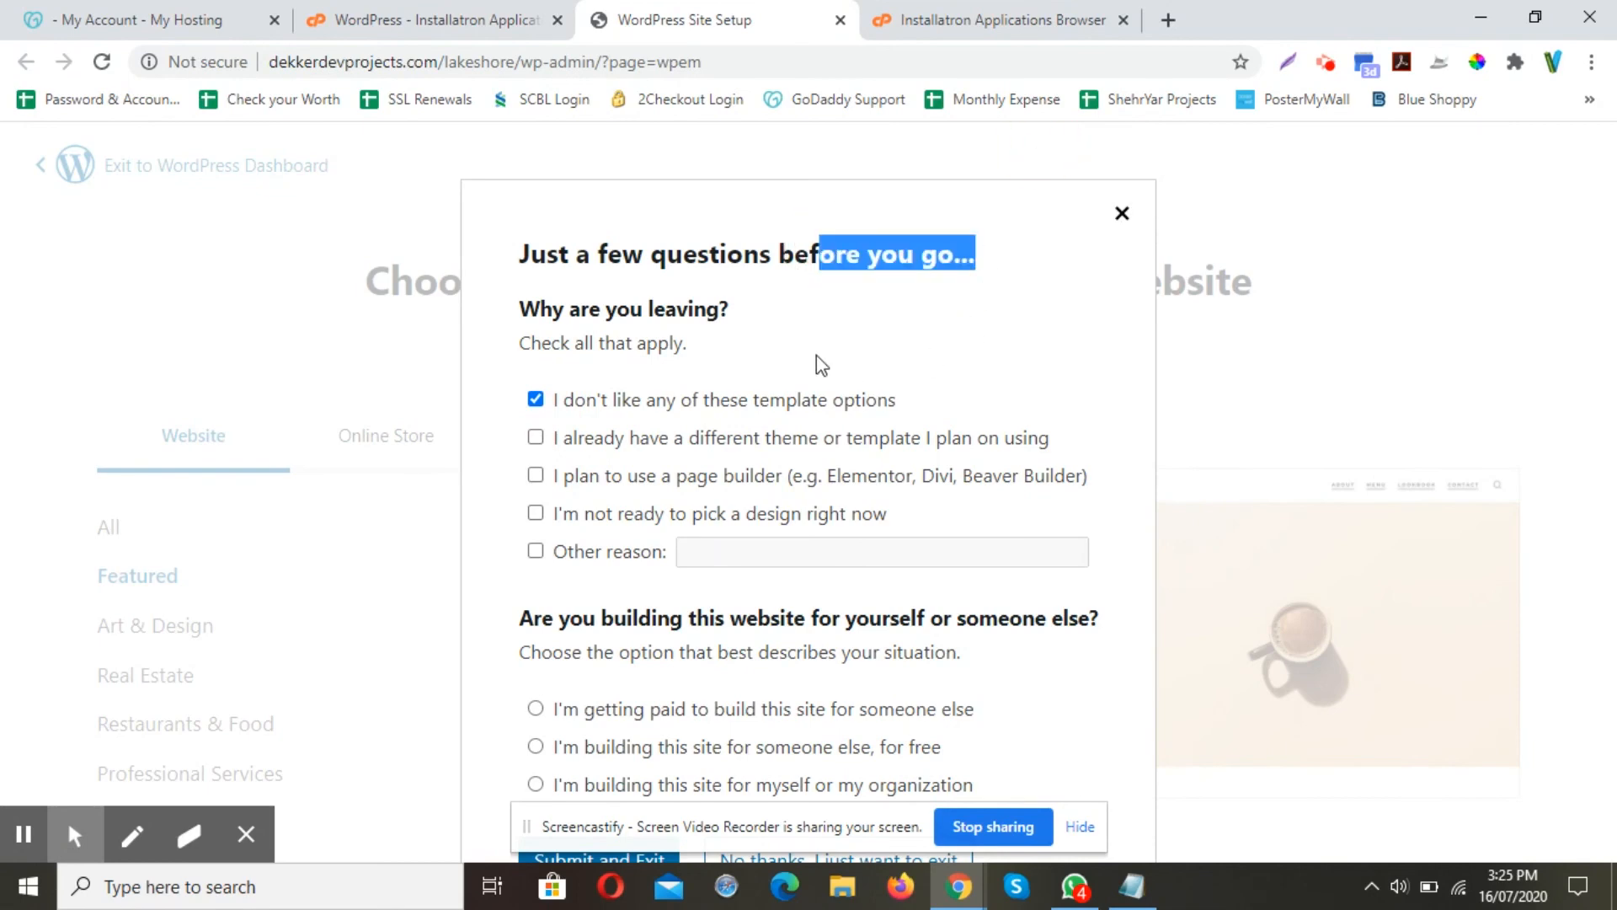
pyautogui.click(1120, 215)
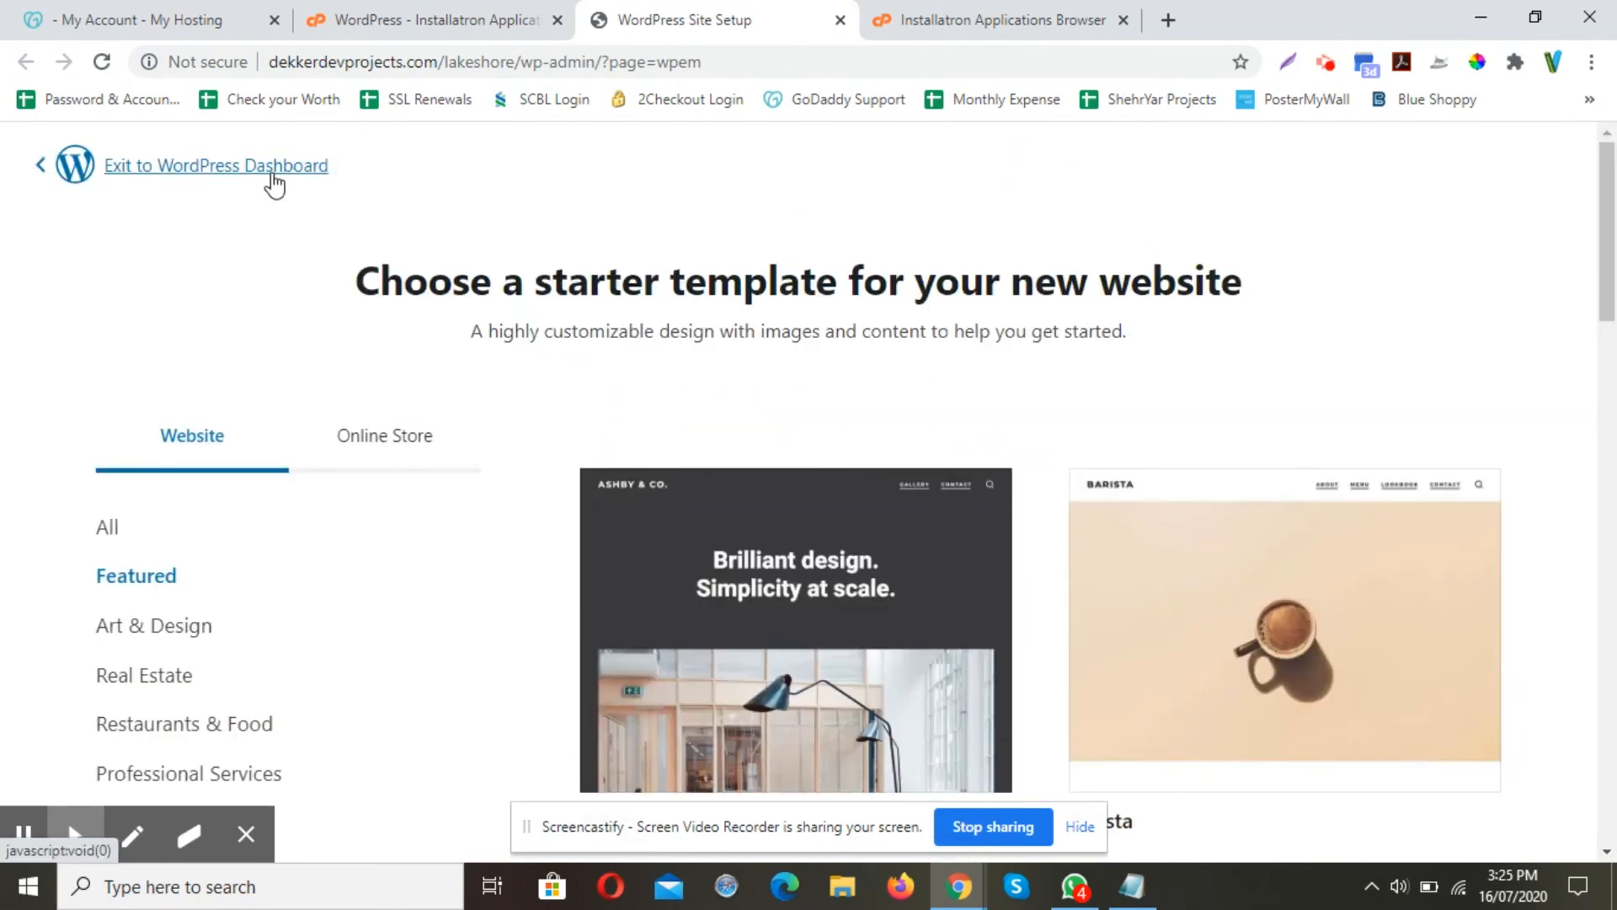
pyautogui.click(272, 173)
pyautogui.click(501, 482)
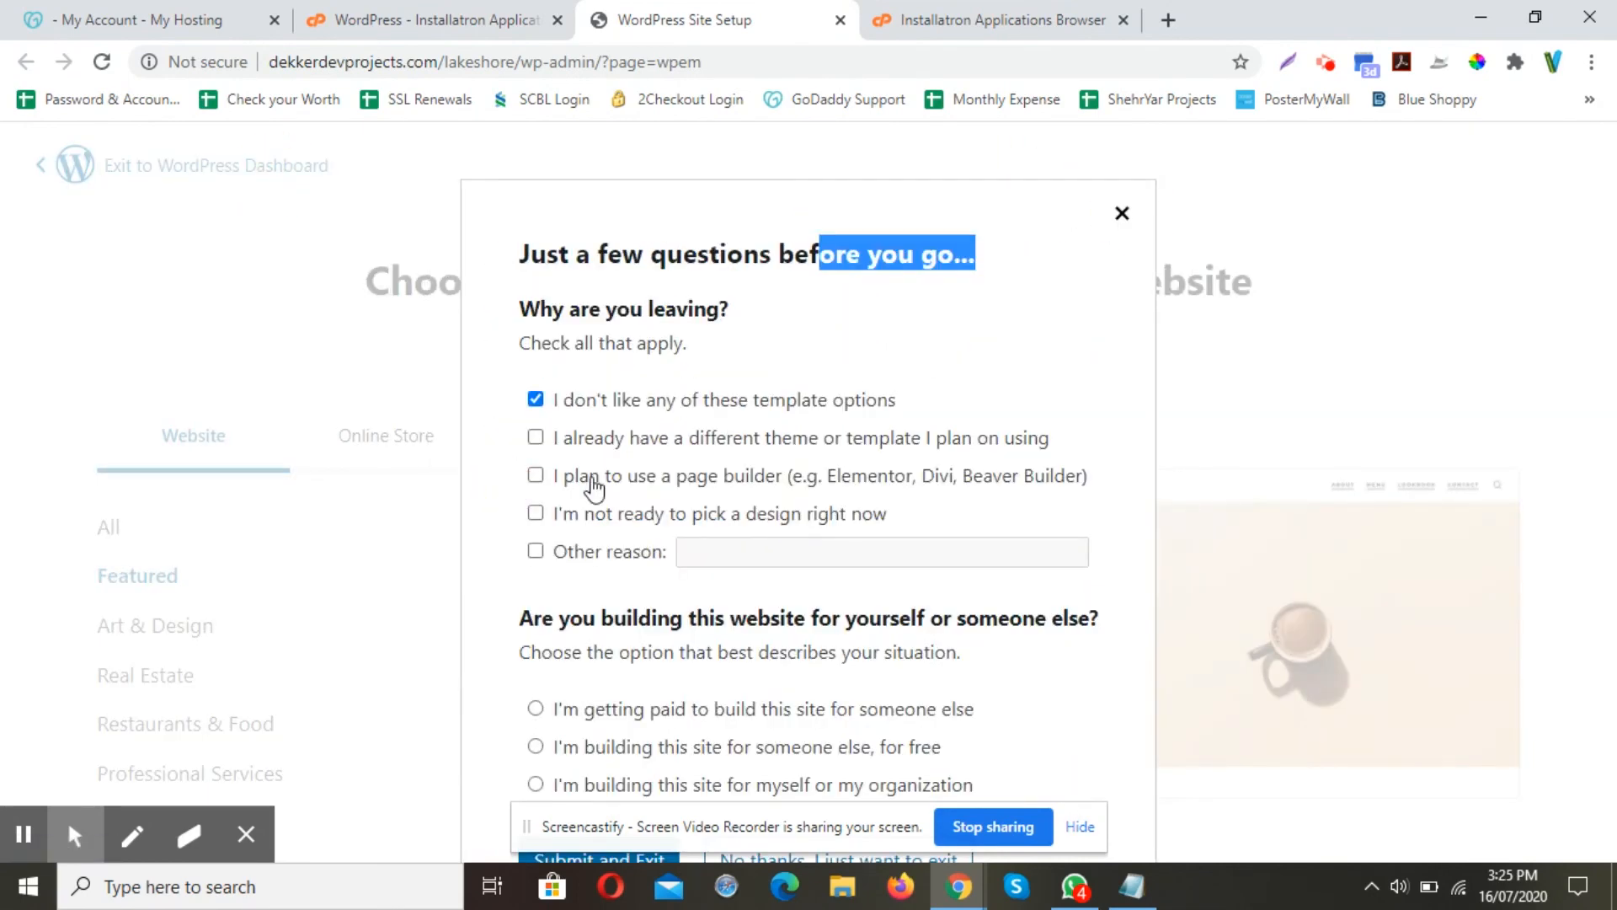
pyautogui.moveTo(826, 811); pyautogui.dragTo(1240, 566)
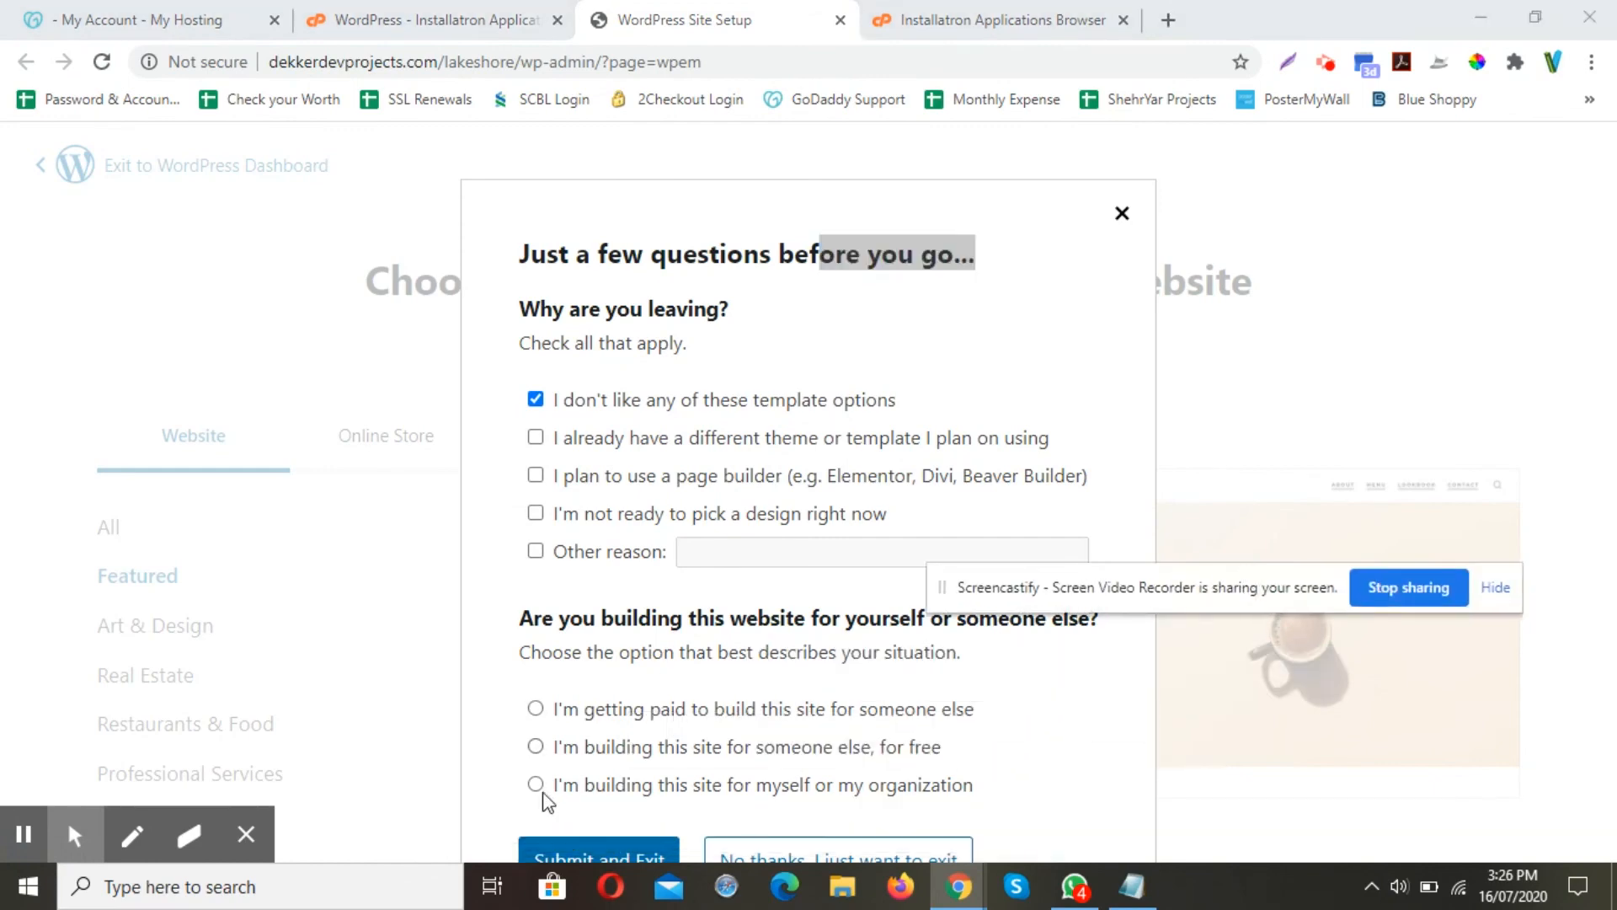
# Submit the exit survey to load the WordPress Dashboard, then return to the Installatron tab
pyautogui.click(636, 853)
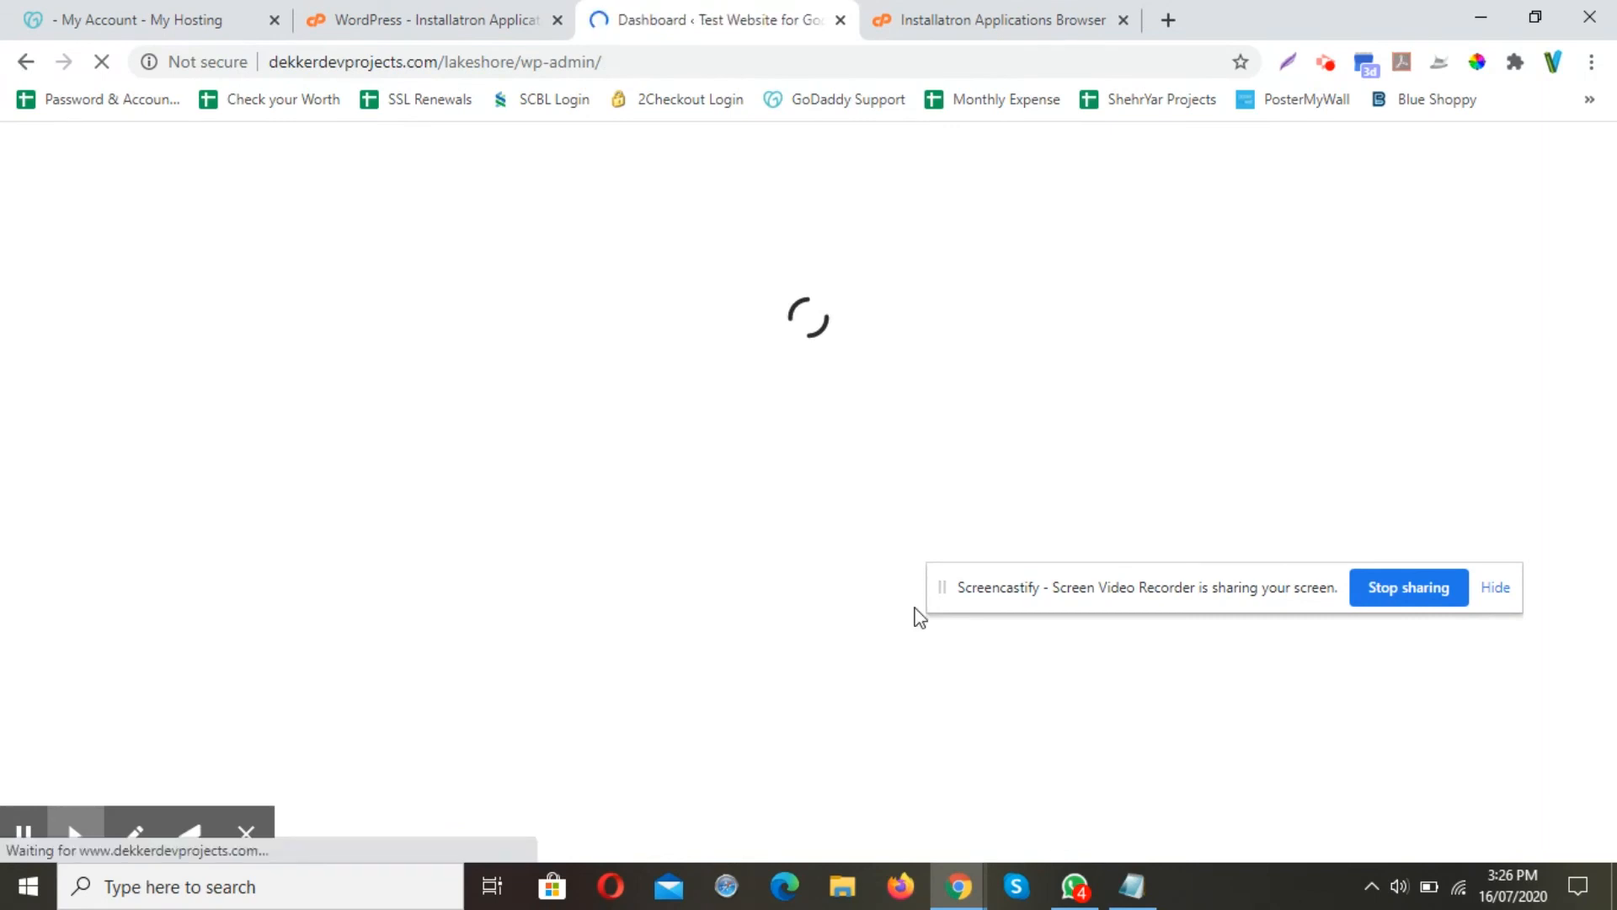
pyautogui.moveTo(1003, 598); pyautogui.dragTo(584, 836)
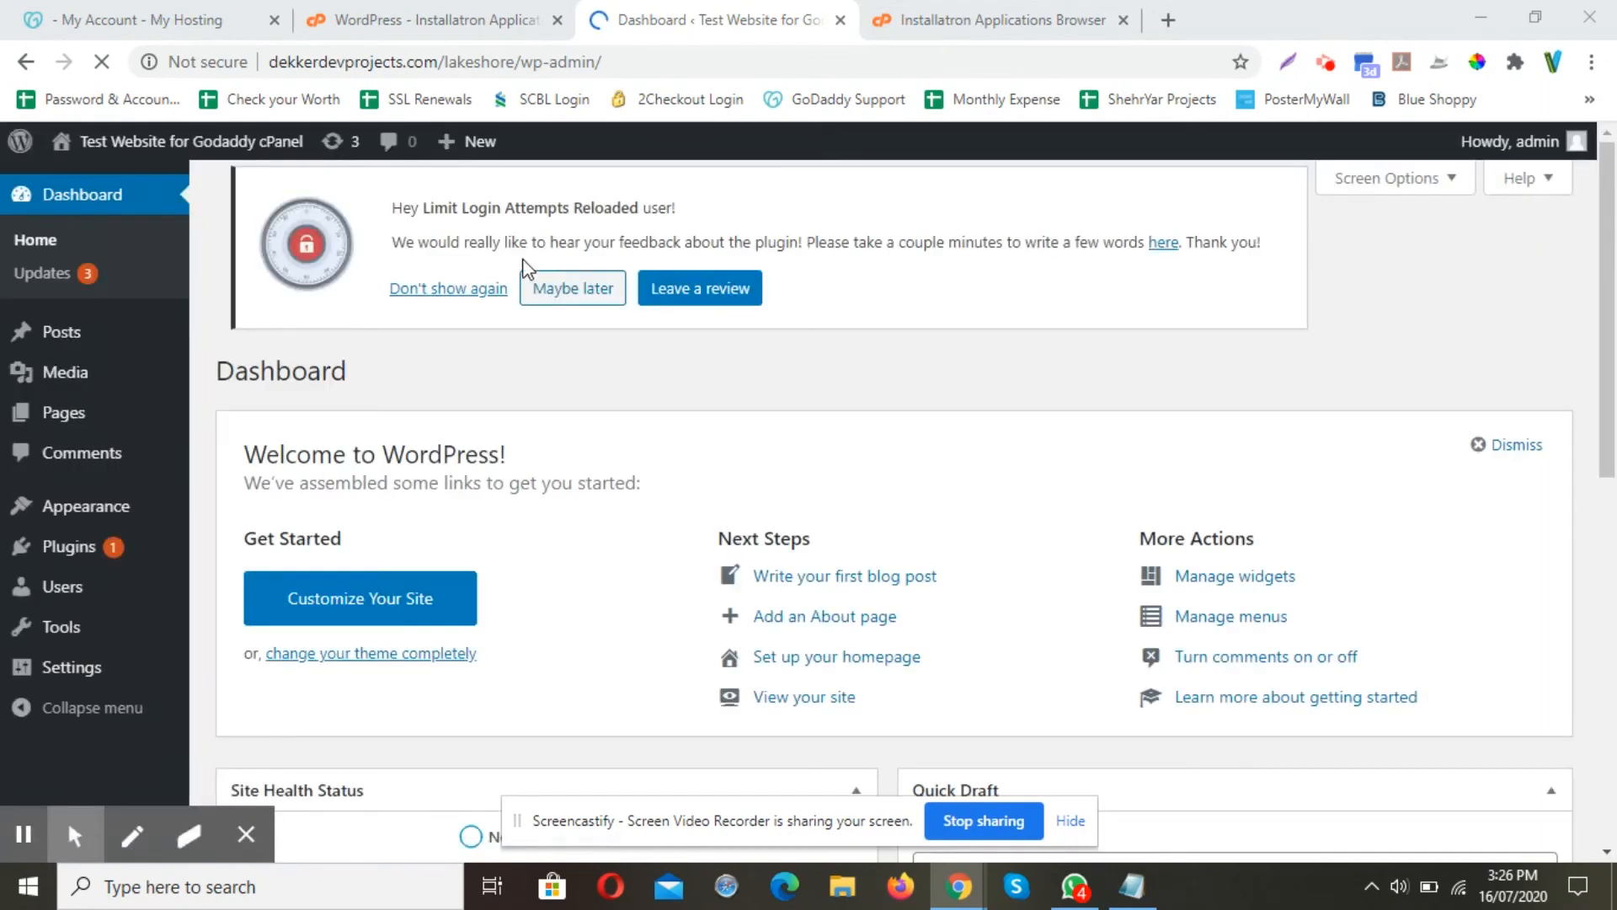
pyautogui.click(403, 15)
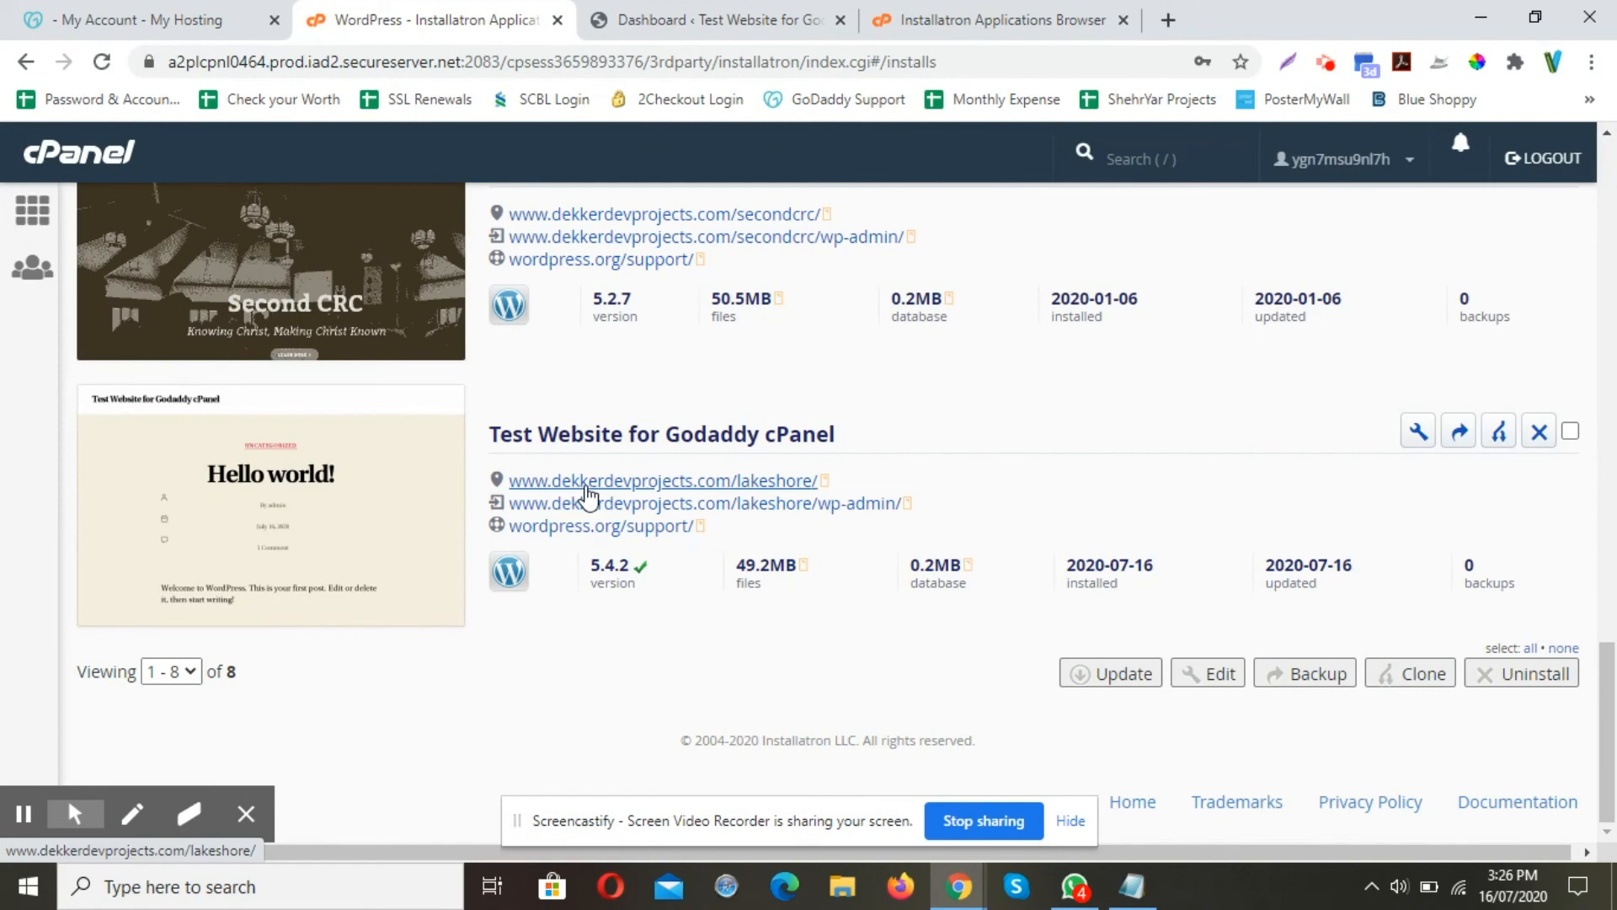
pyautogui.click(587, 484)
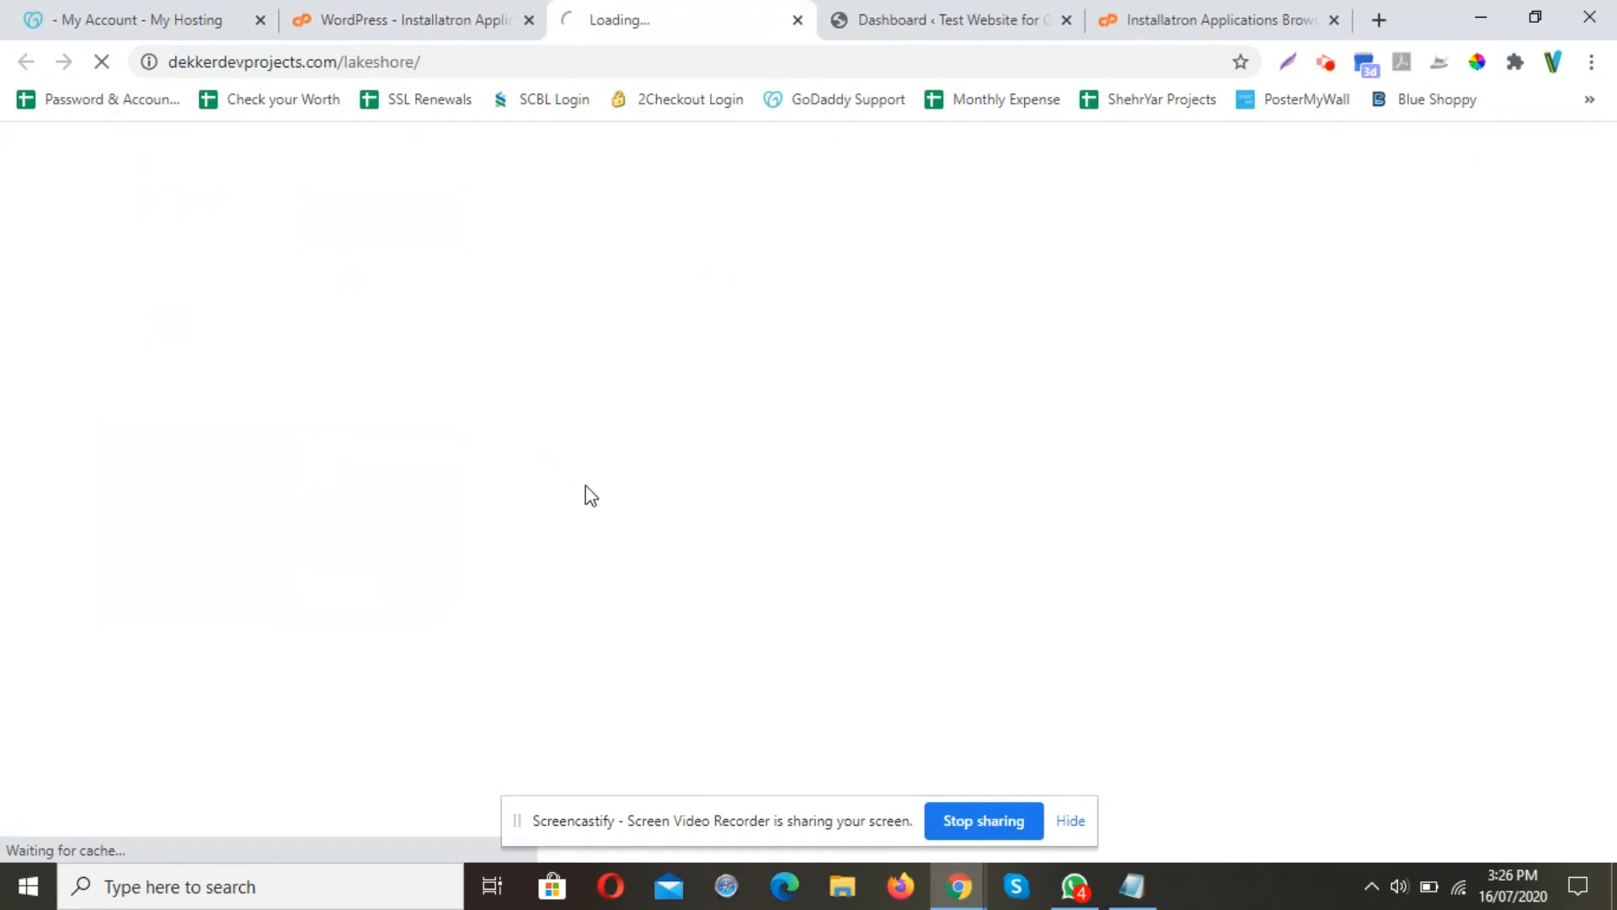